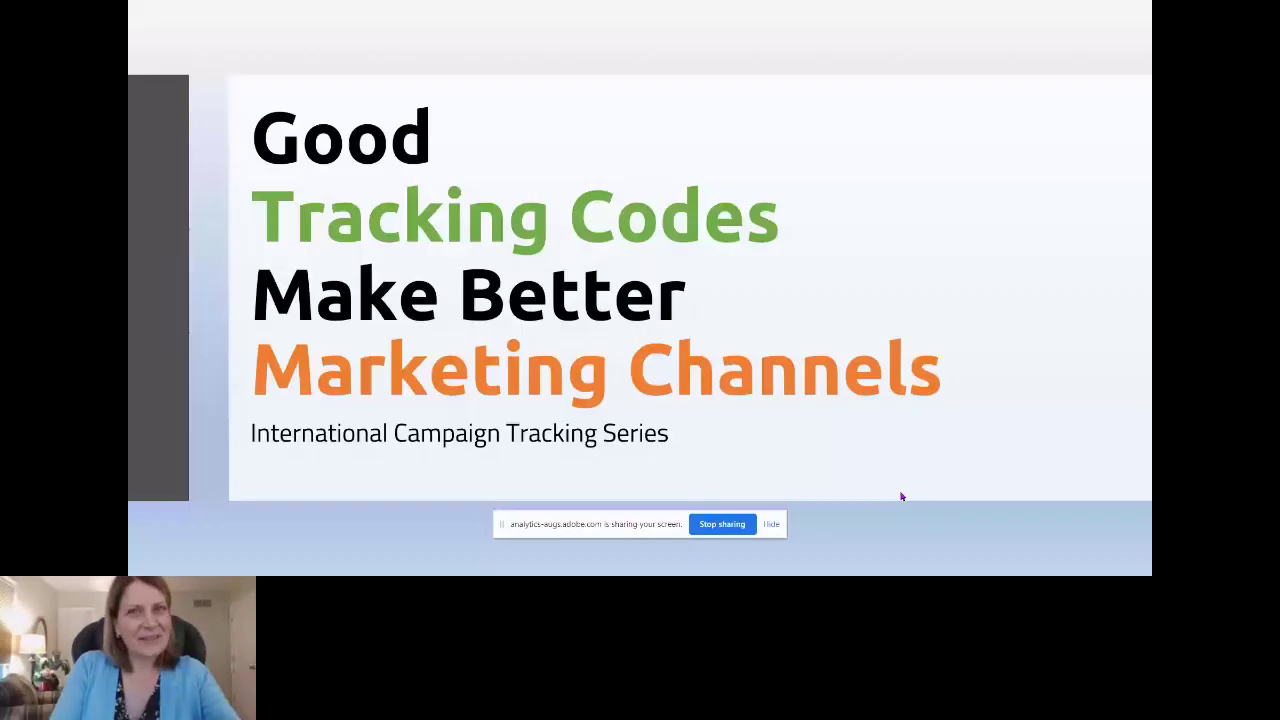
pyautogui.press('Right')
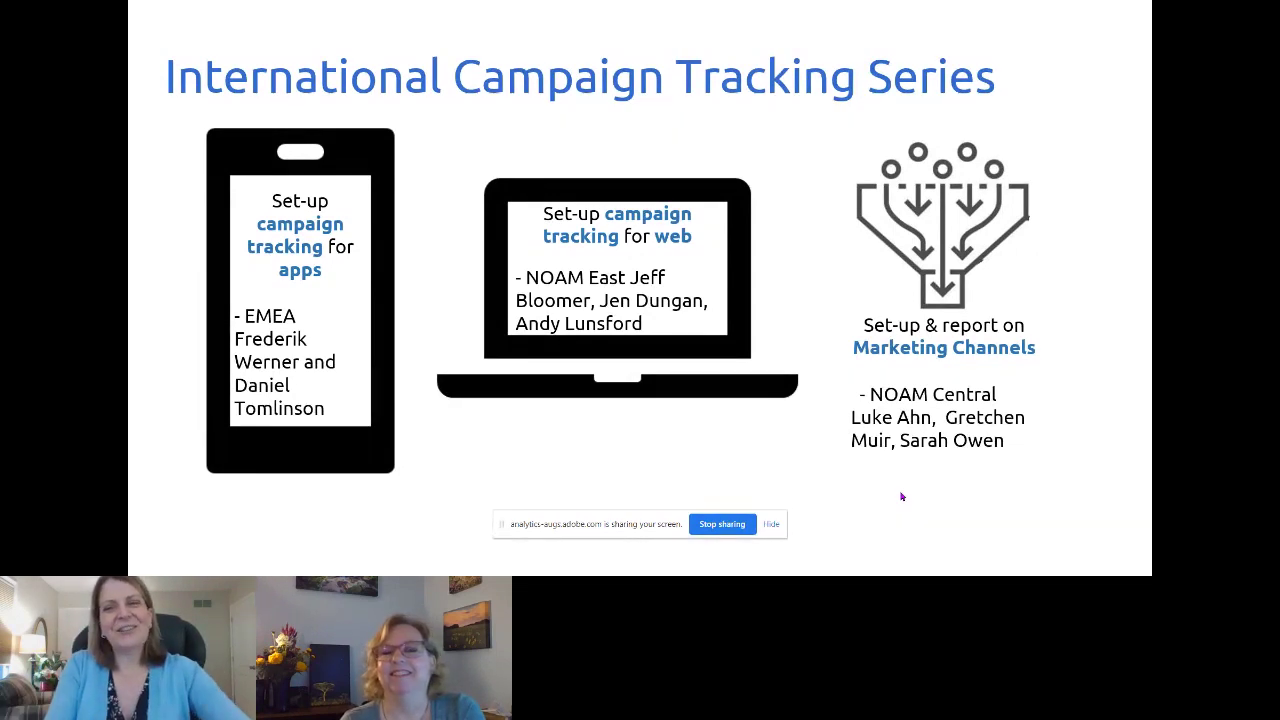
pyautogui.press('Right')
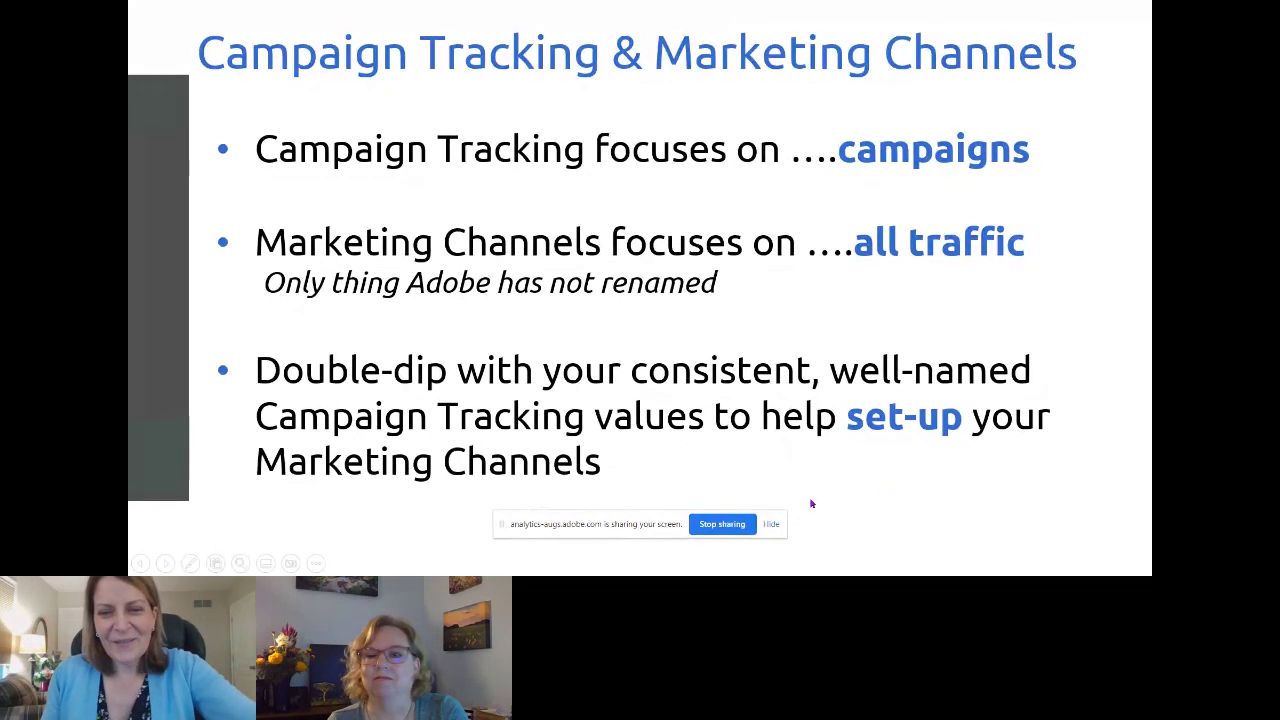
pyautogui.click(703, 530)
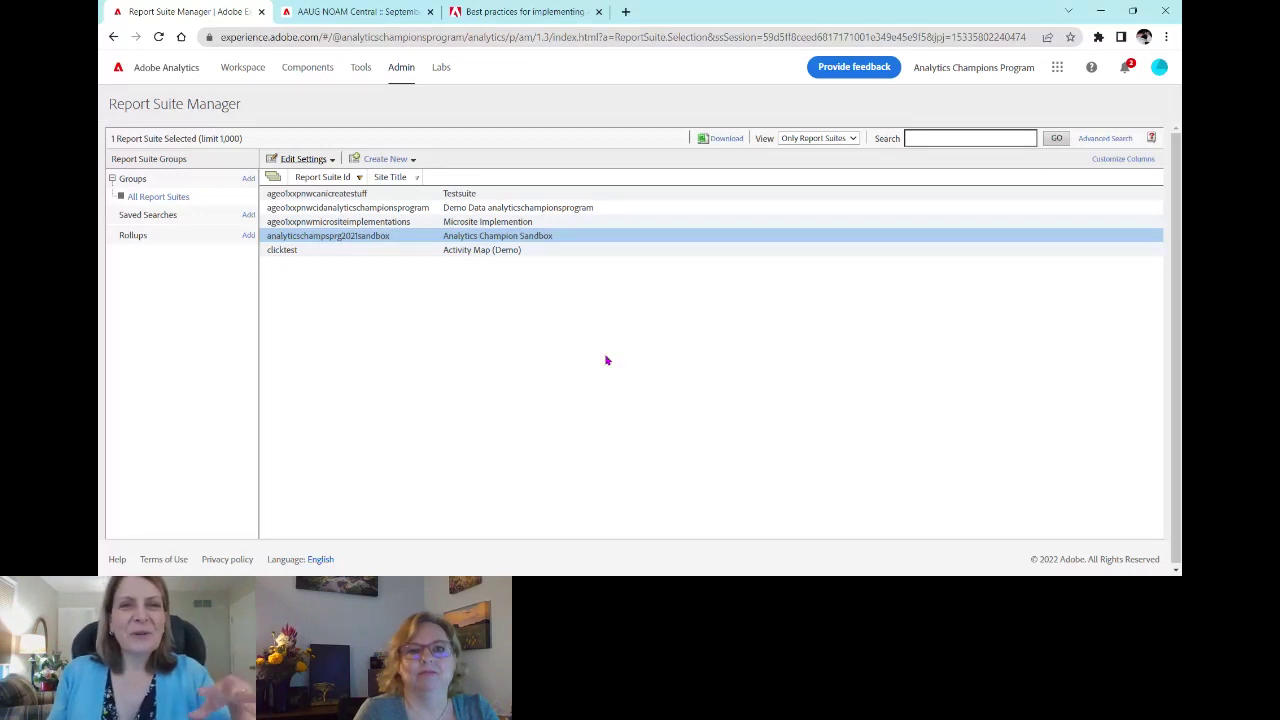
# Open the Marketing Channel Manager for the Analytics Champion Sandbox report suite
pyautogui.click(402, 72)
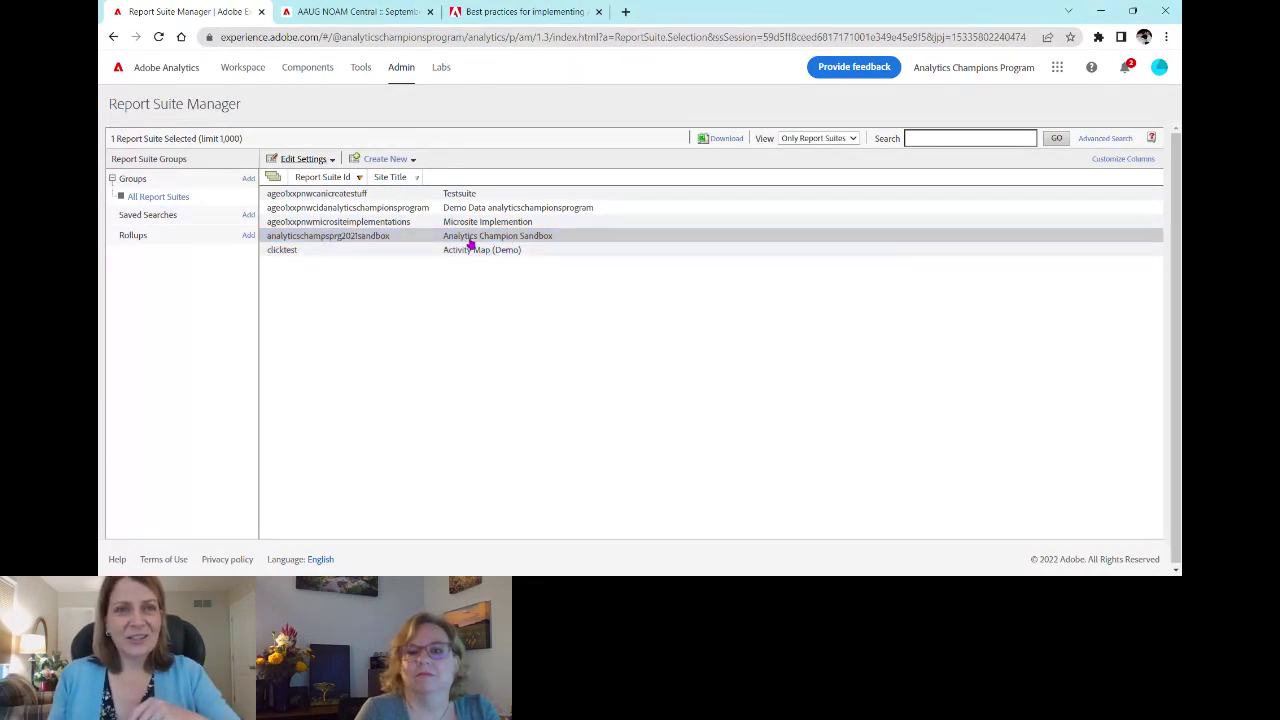
pyautogui.click(303, 159)
pyautogui.moveTo(306, 170)
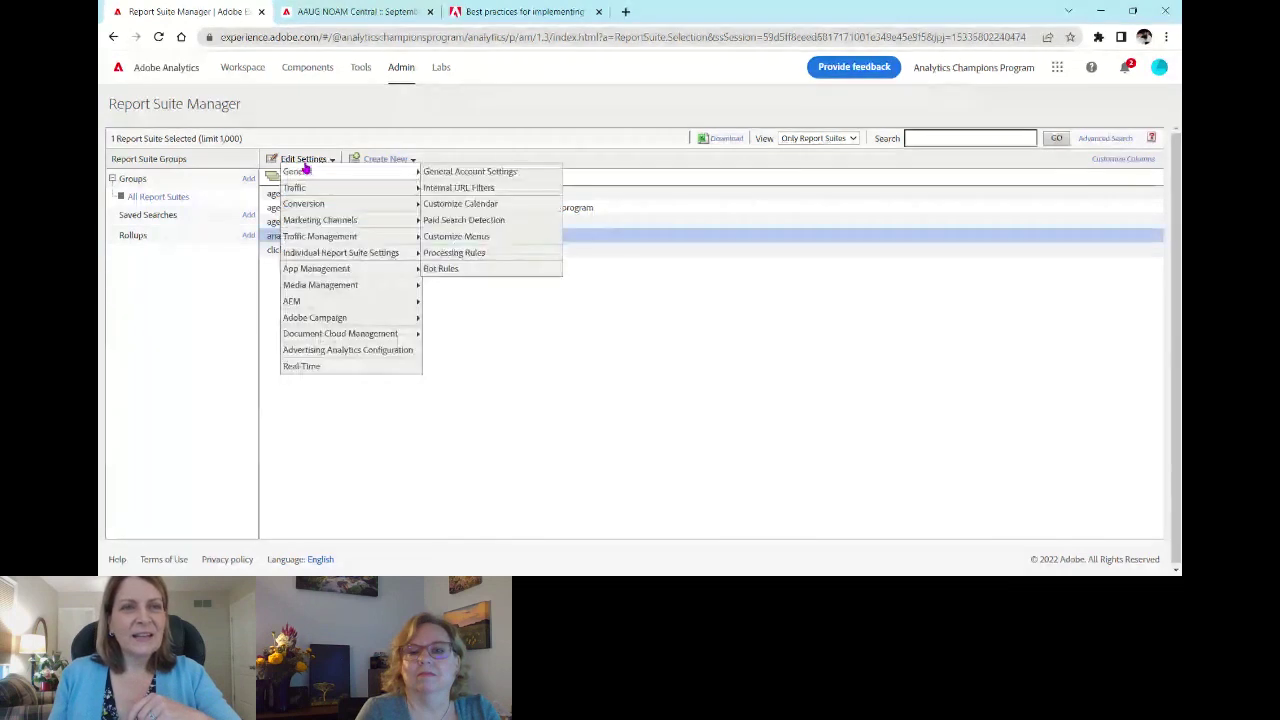
pyautogui.moveTo(315, 227)
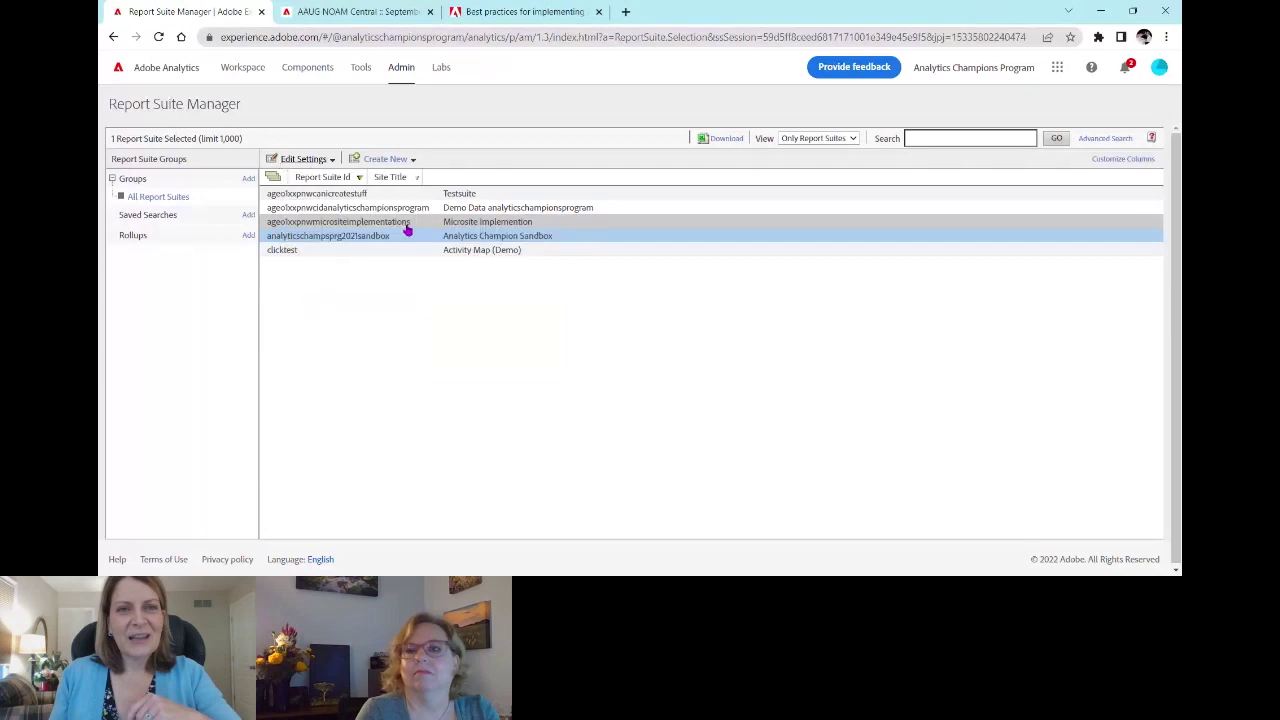
pyautogui.click(310, 160)
pyautogui.moveTo(352, 222)
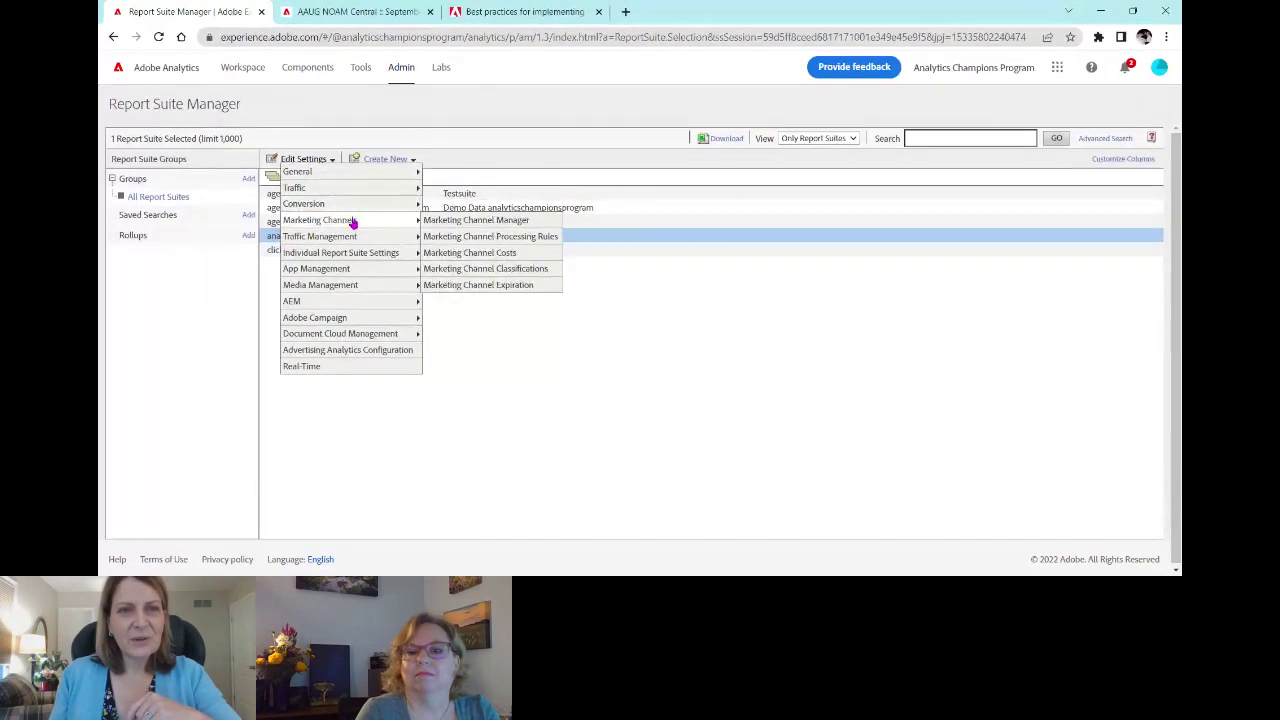
pyautogui.click(454, 224)
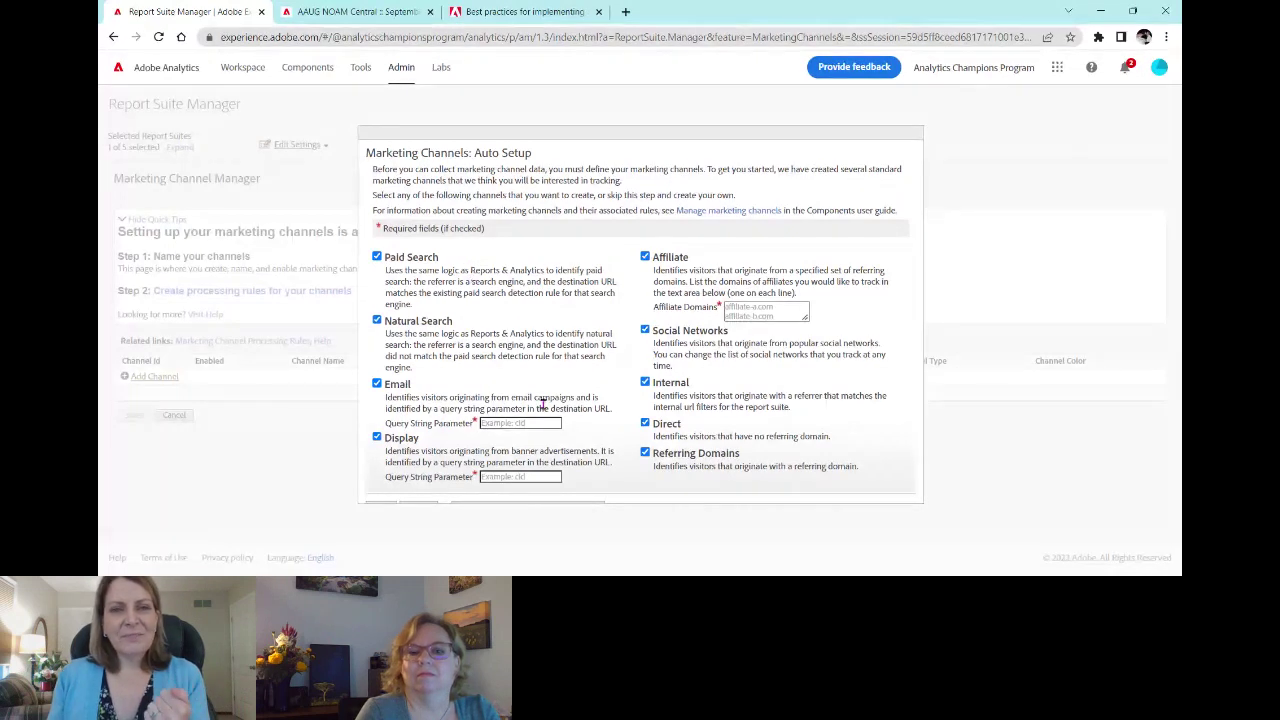
# Exclude the Affiliate channel from the automatic channel setup and return to the report suite list without saving
pyautogui.click(645, 257)
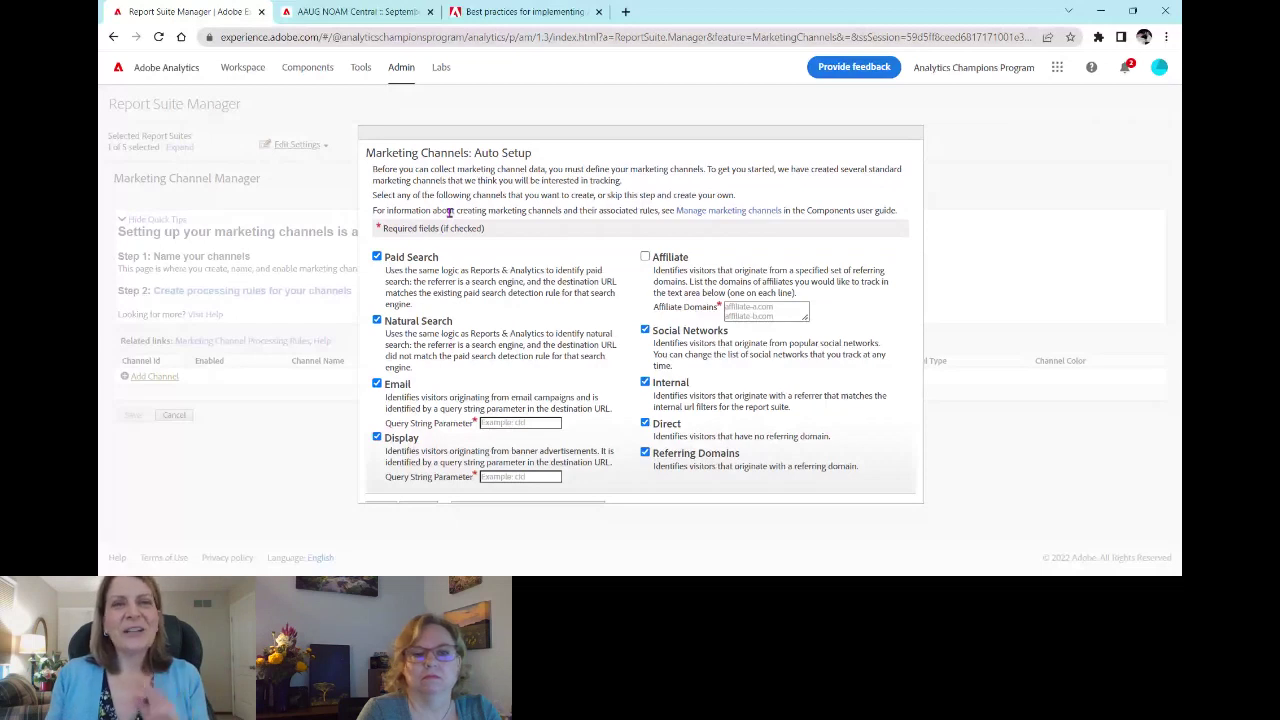
pyautogui.click(113, 37)
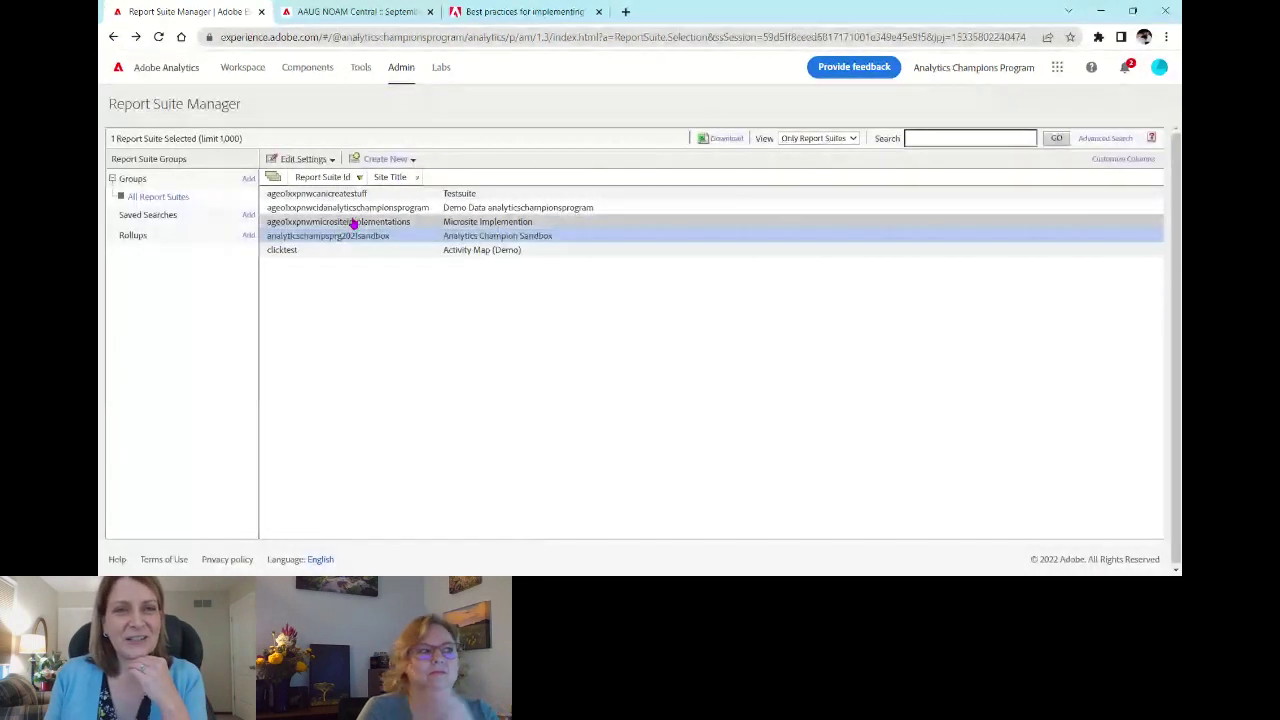
# Open the Marketing Channel Manager for the Demo Data analyticschampionsprogram report suite and review its channel list
pyautogui.click(349, 208)
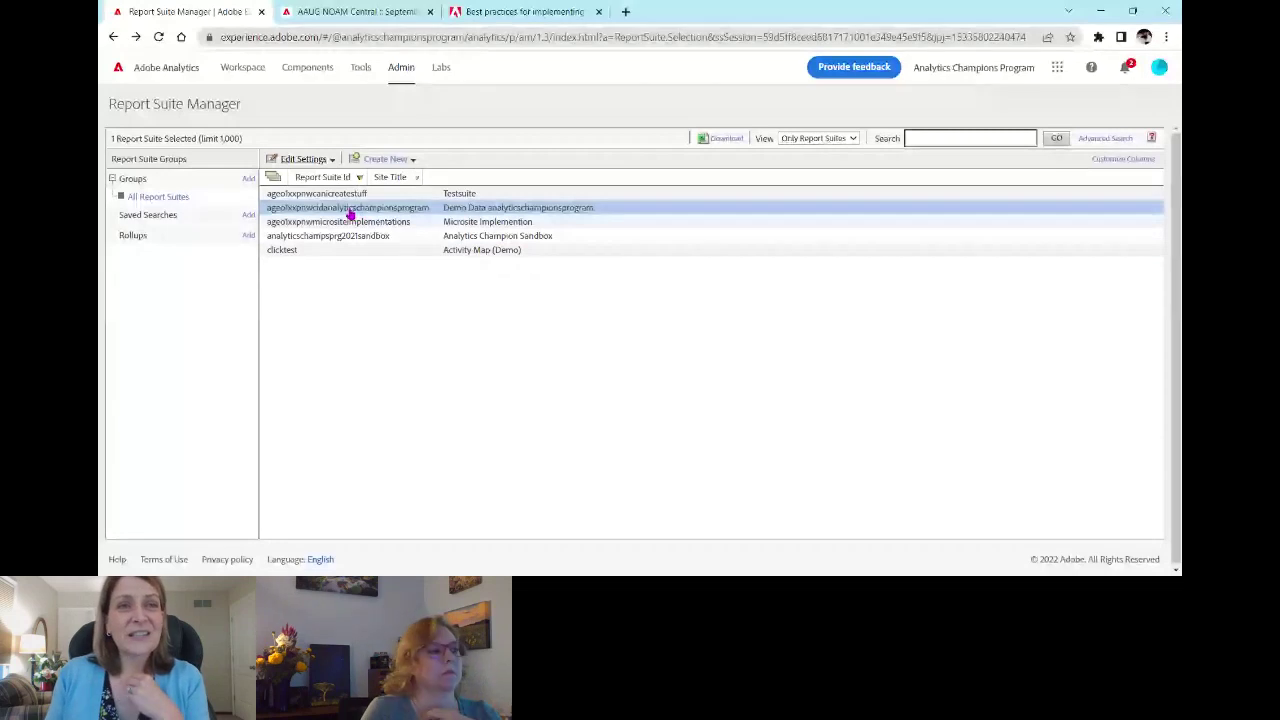
pyautogui.click(305, 160)
pyautogui.moveTo(320, 219)
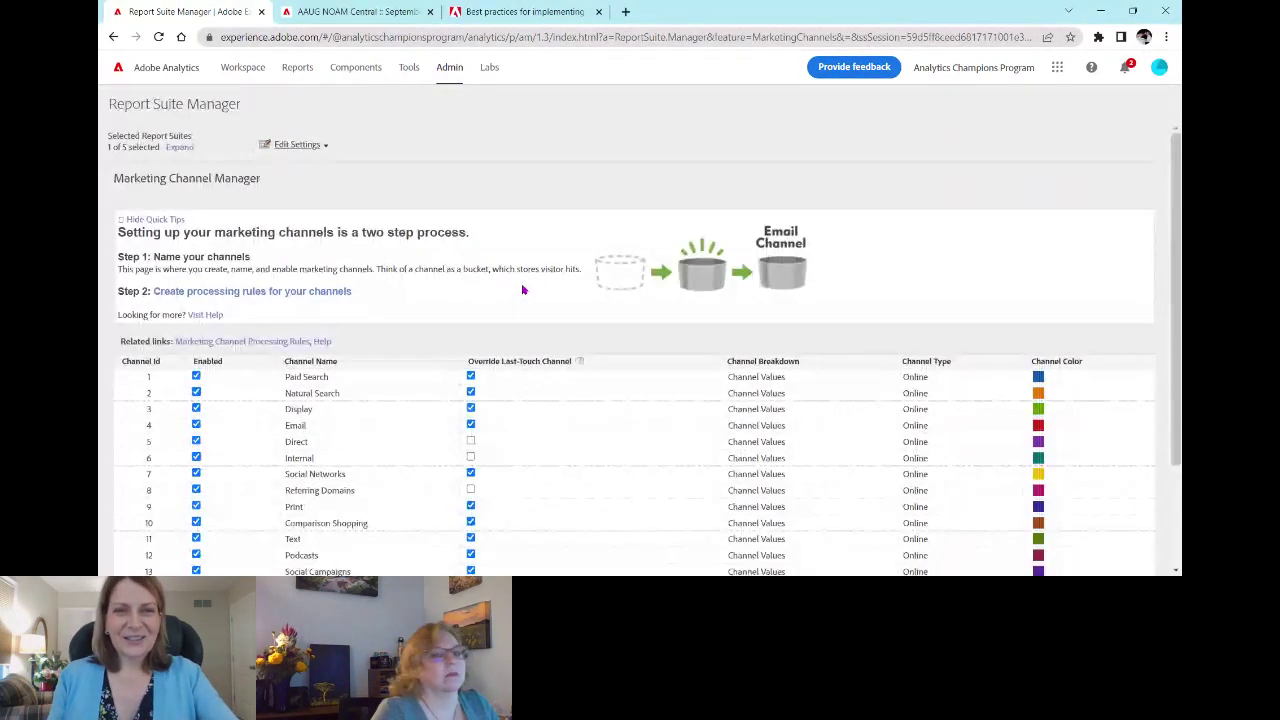
pyautogui.scroll(-2, 533, 377)
pyautogui.scroll(-1, 533, 377)
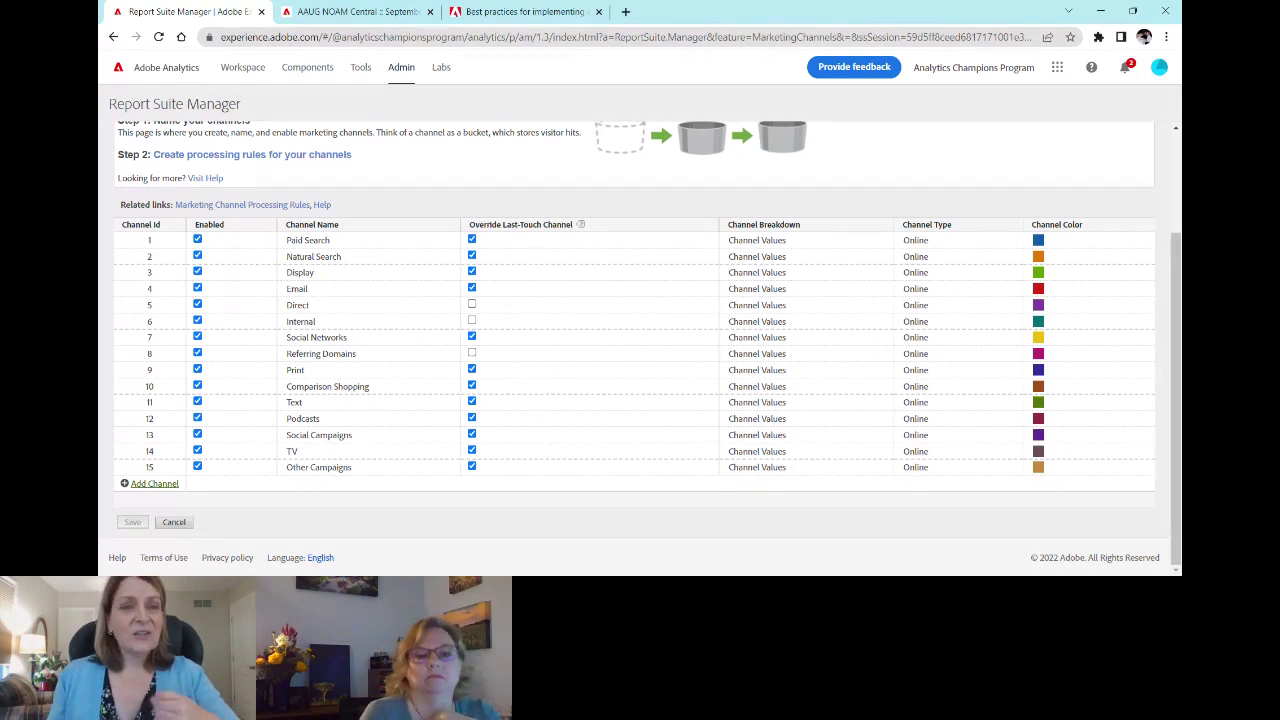
# Add a new blank marketing channel and open the Natural Search channel's name for editing
pyautogui.click(150, 484)
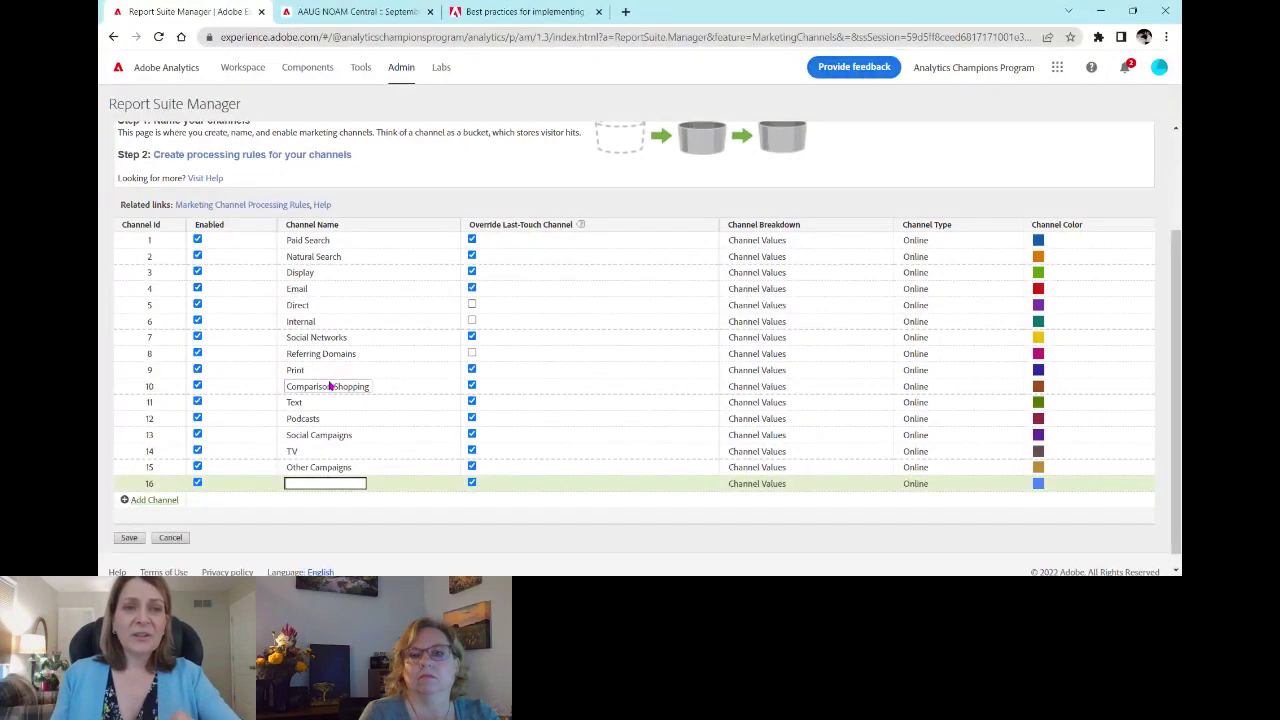
pyautogui.click(311, 253)
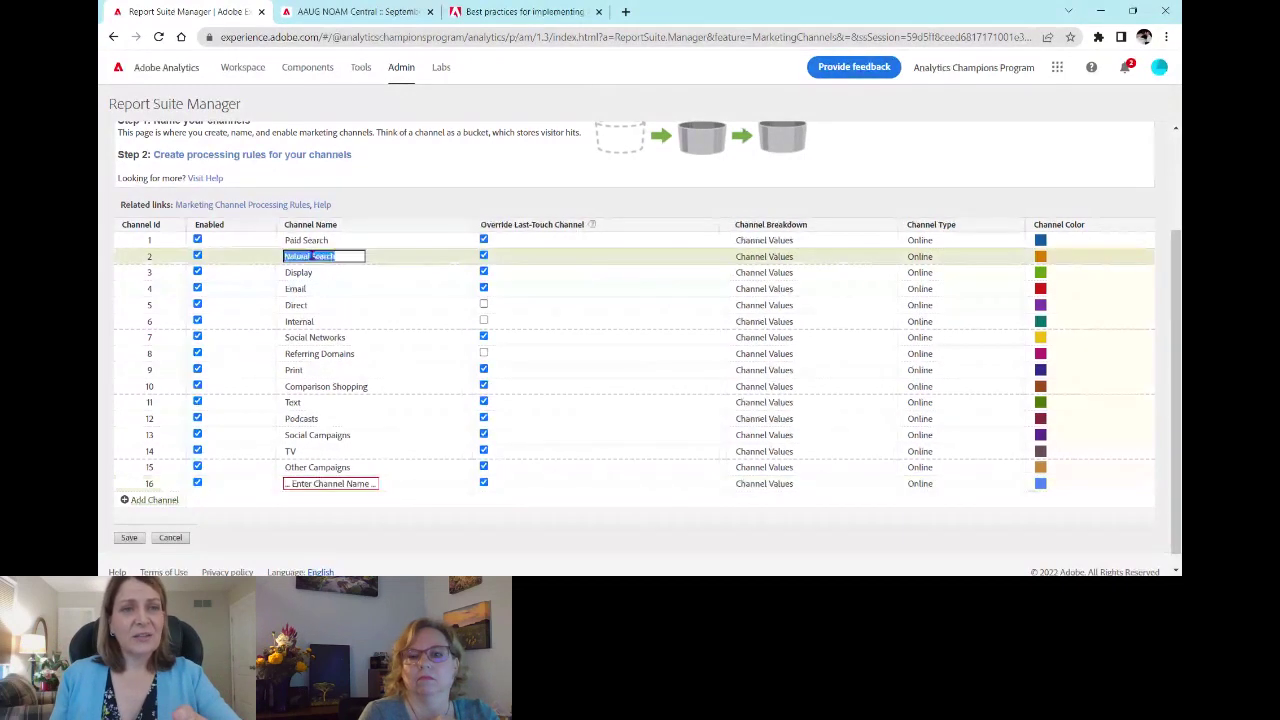
pyautogui.doubleClick(305, 256)
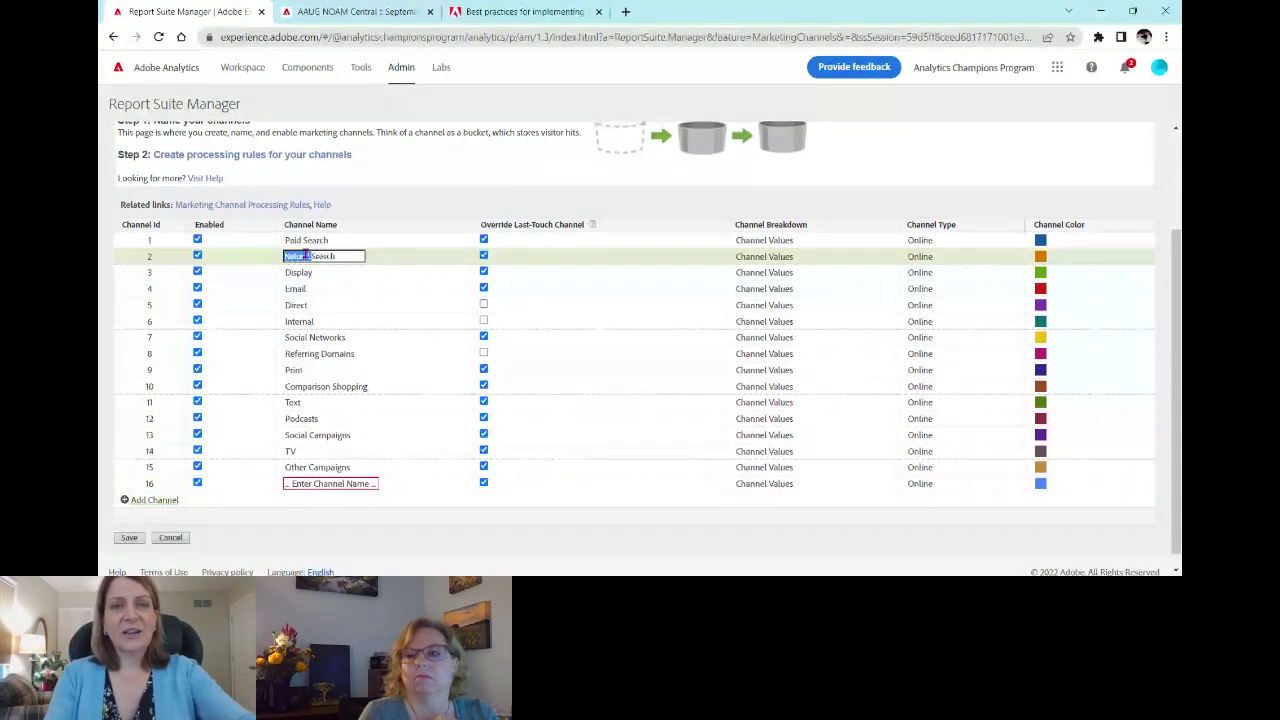
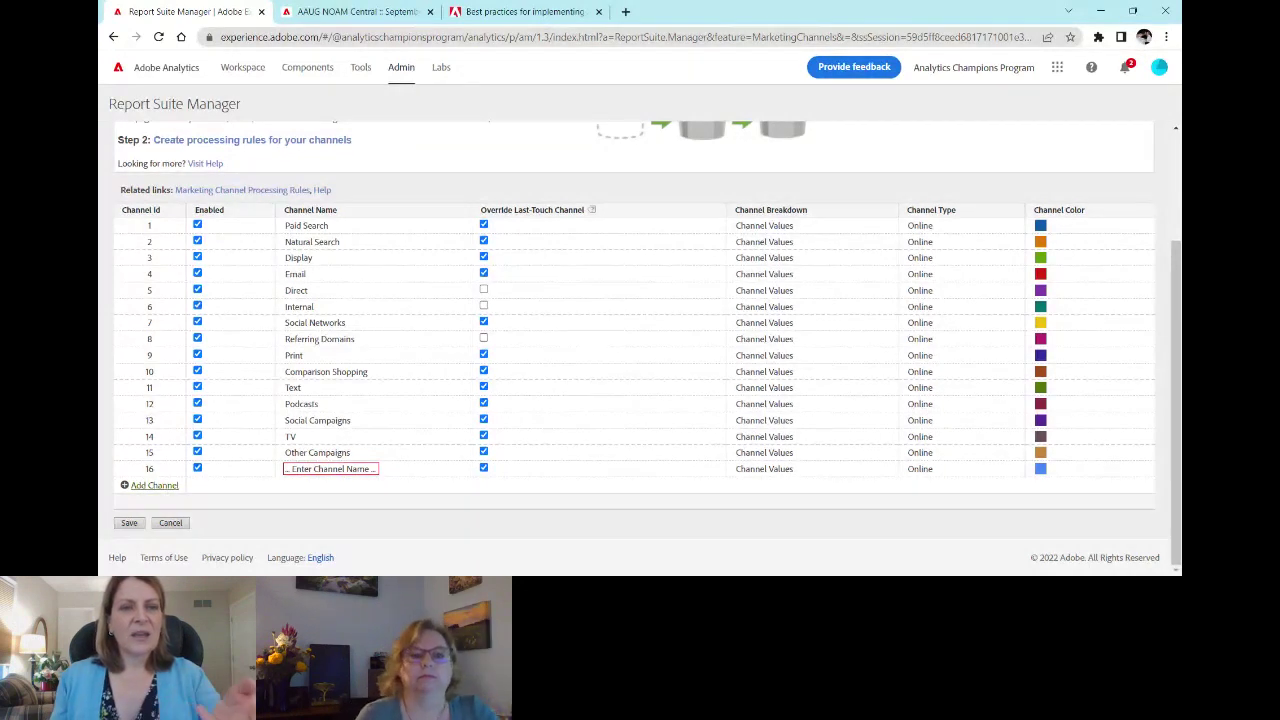
# Disable and re-enable the Podcasts channel and the TV channel
pyautogui.click(197, 404)
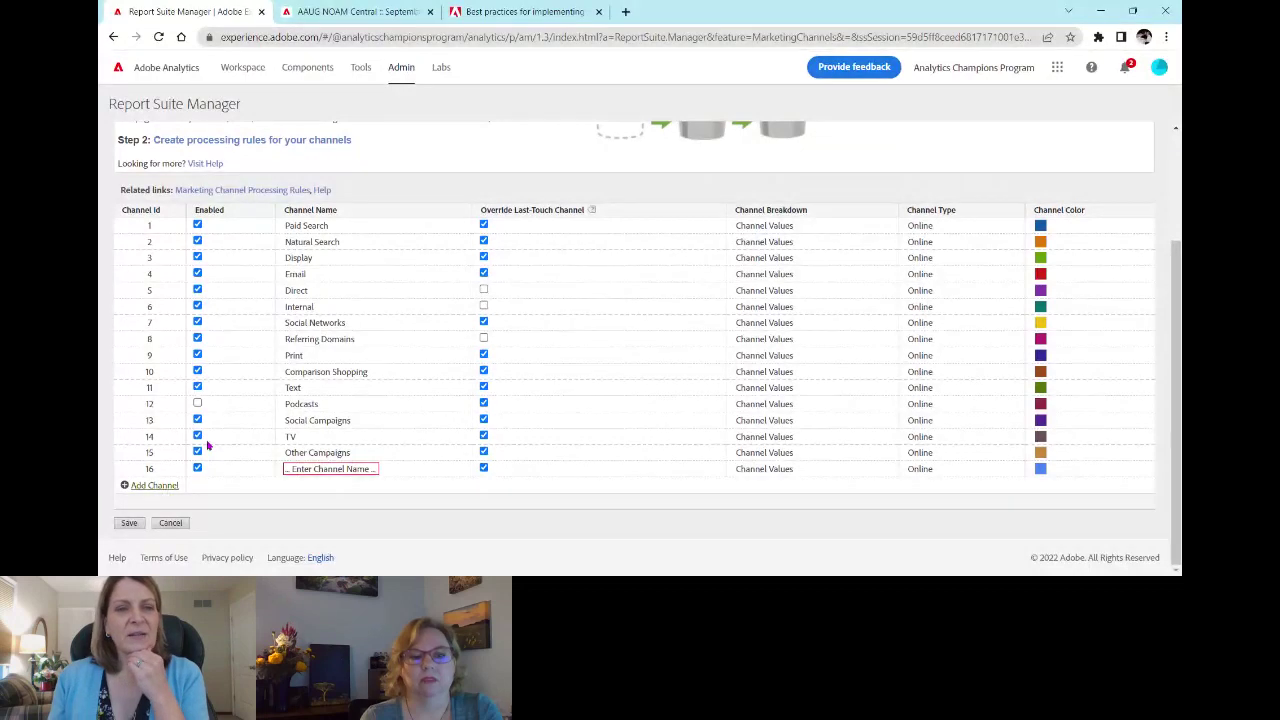
pyautogui.click(197, 403)
pyautogui.click(197, 436)
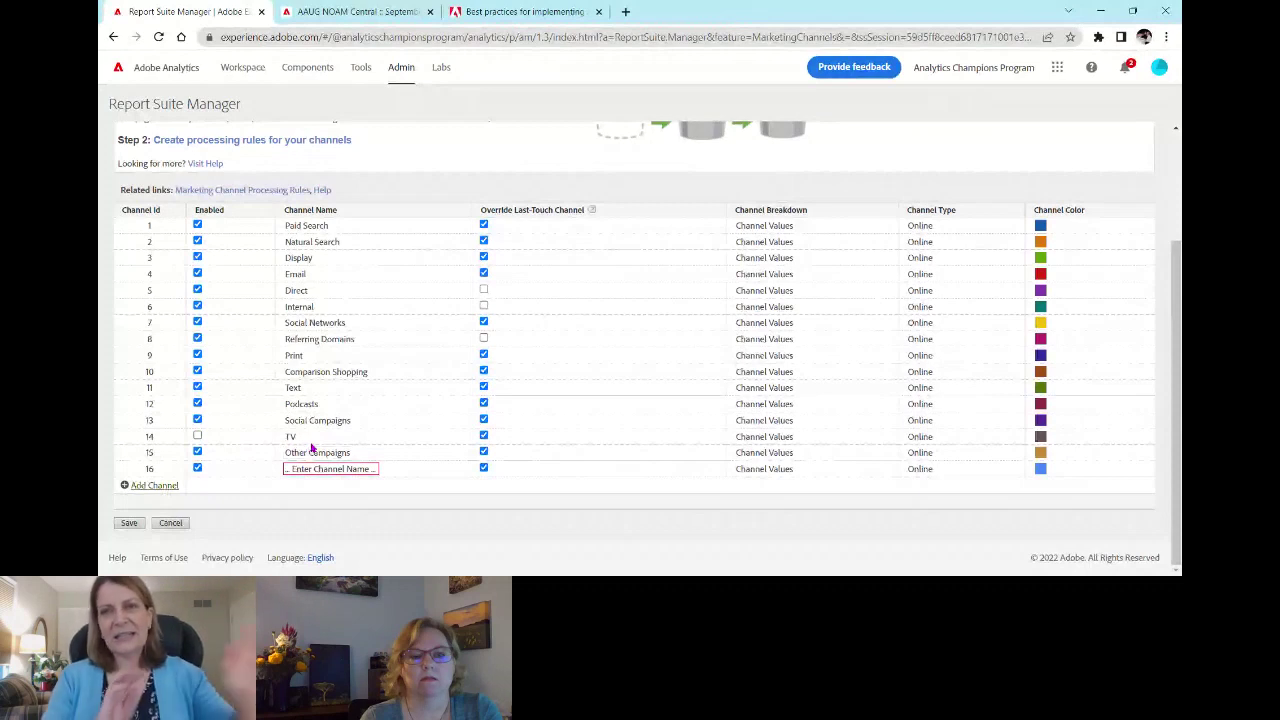
pyautogui.click(197, 436)
# Rename the TV channel as tiktok
pyautogui.click(293, 437)
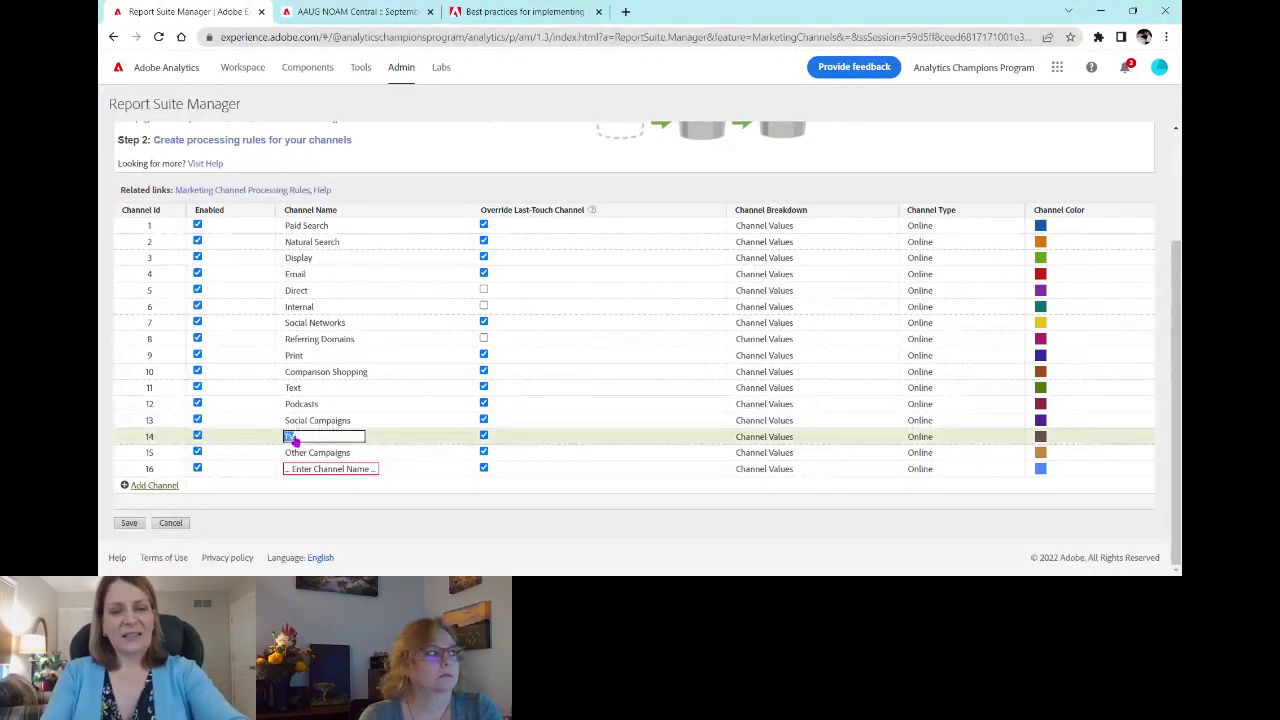
pyautogui.press('BackSpace')
pyautogui.write('Inf')
pyautogui.write('tok')
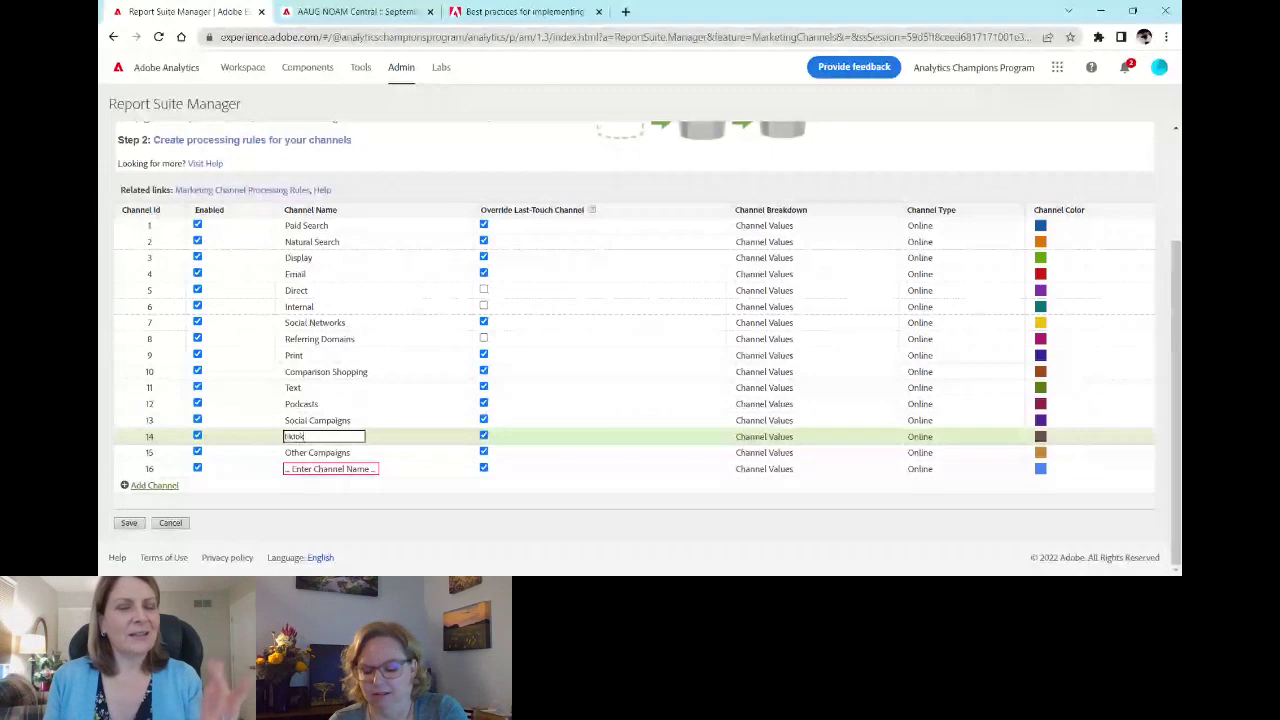
# Open the Marketing Channel Processing Rules and review the processing order of the rule sets
pyautogui.click(262, 192)
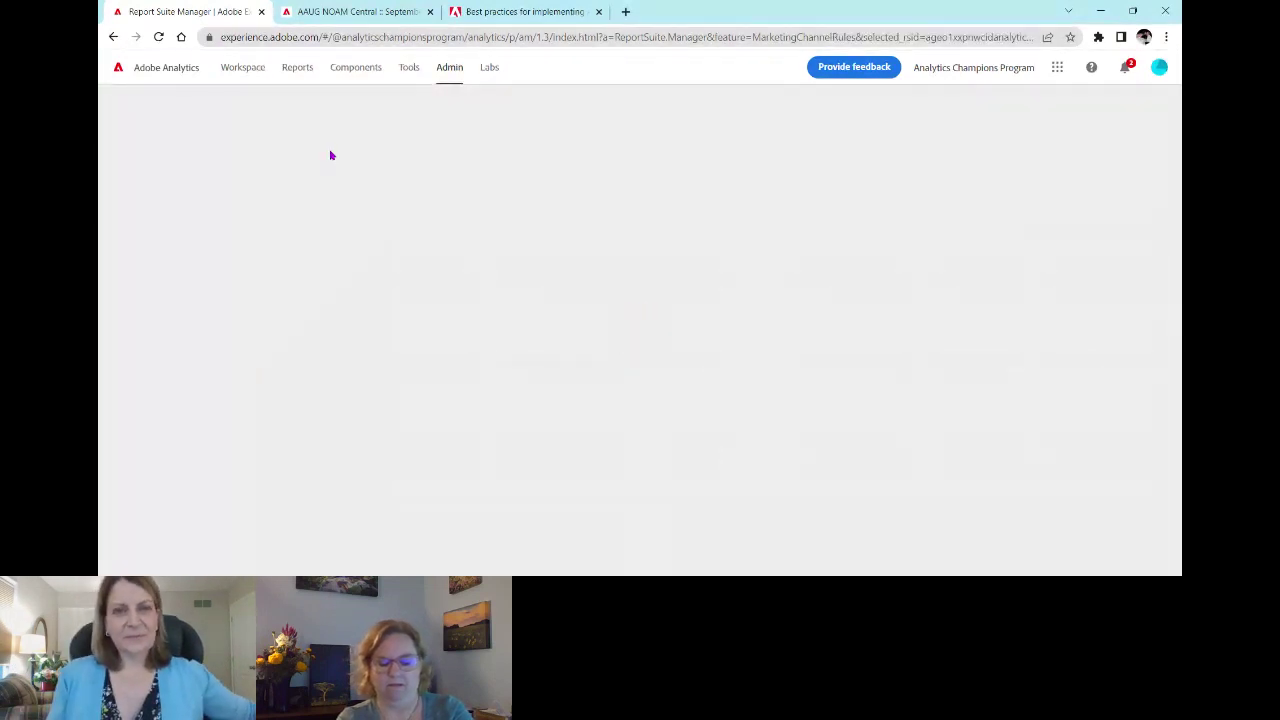
pyautogui.scroll(-3, 520, 332)
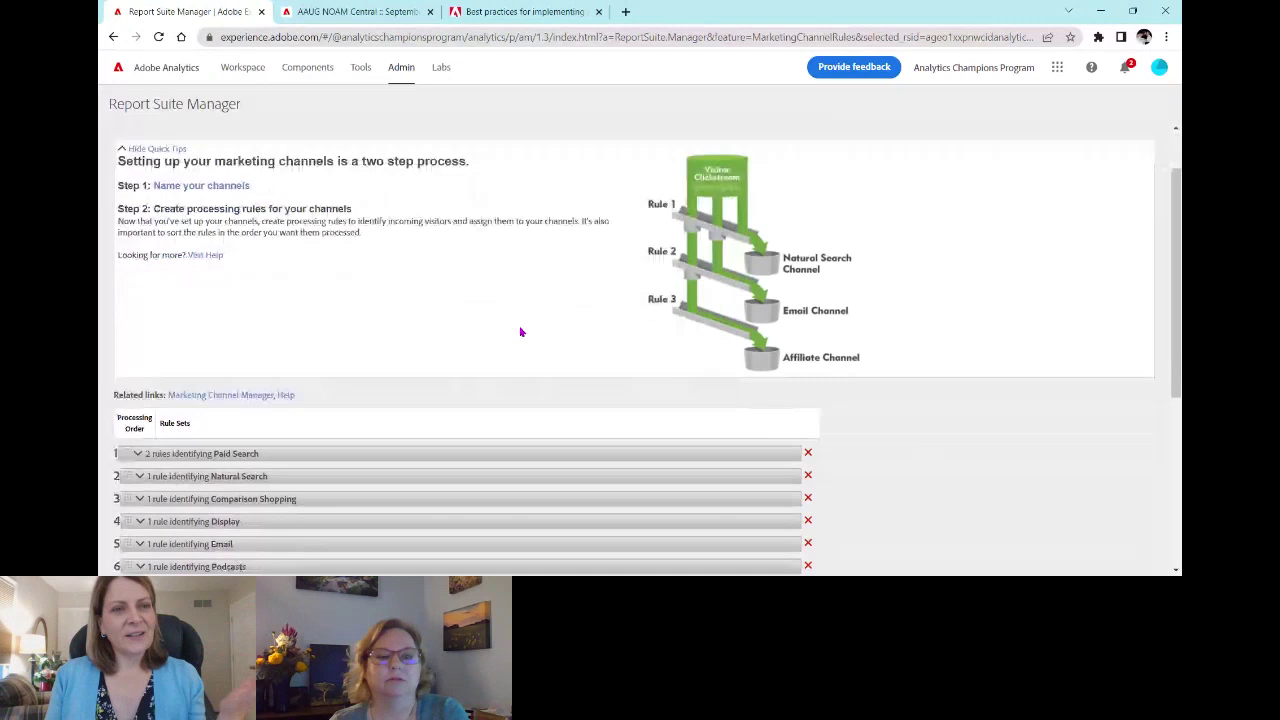
pyautogui.scroll(-1, 517, 333)
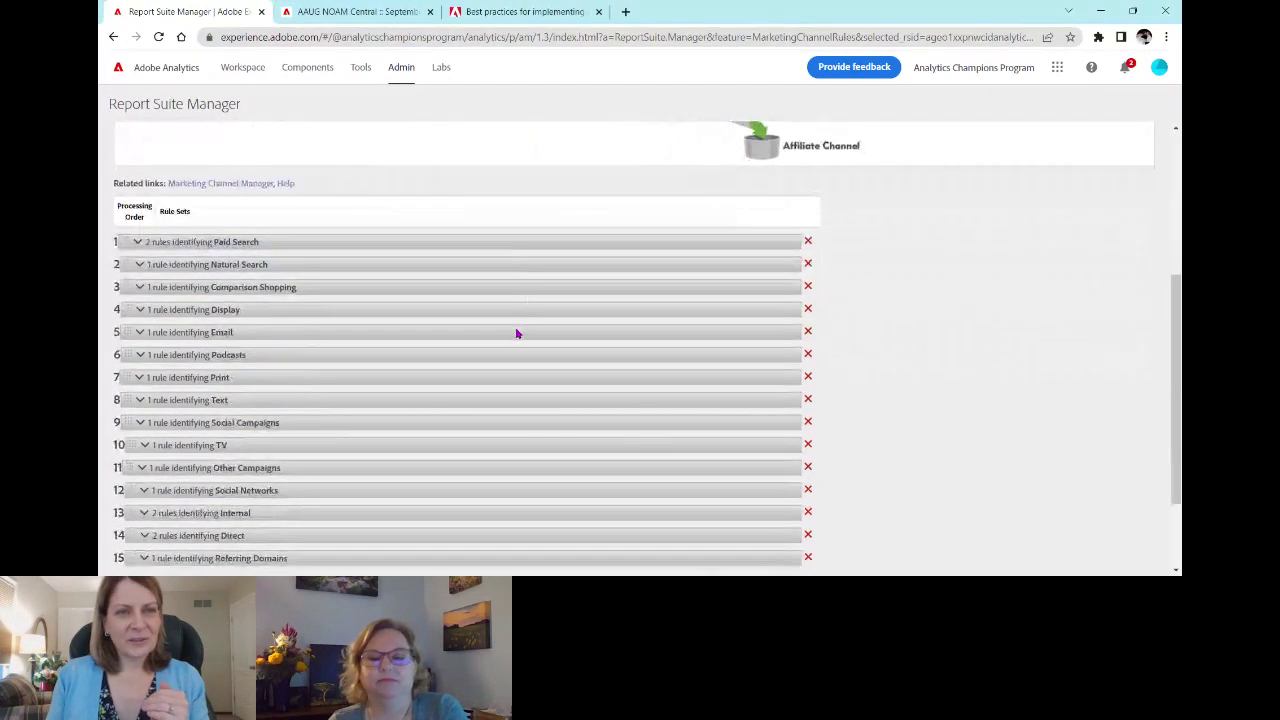
pyautogui.scroll(-2, 517, 333)
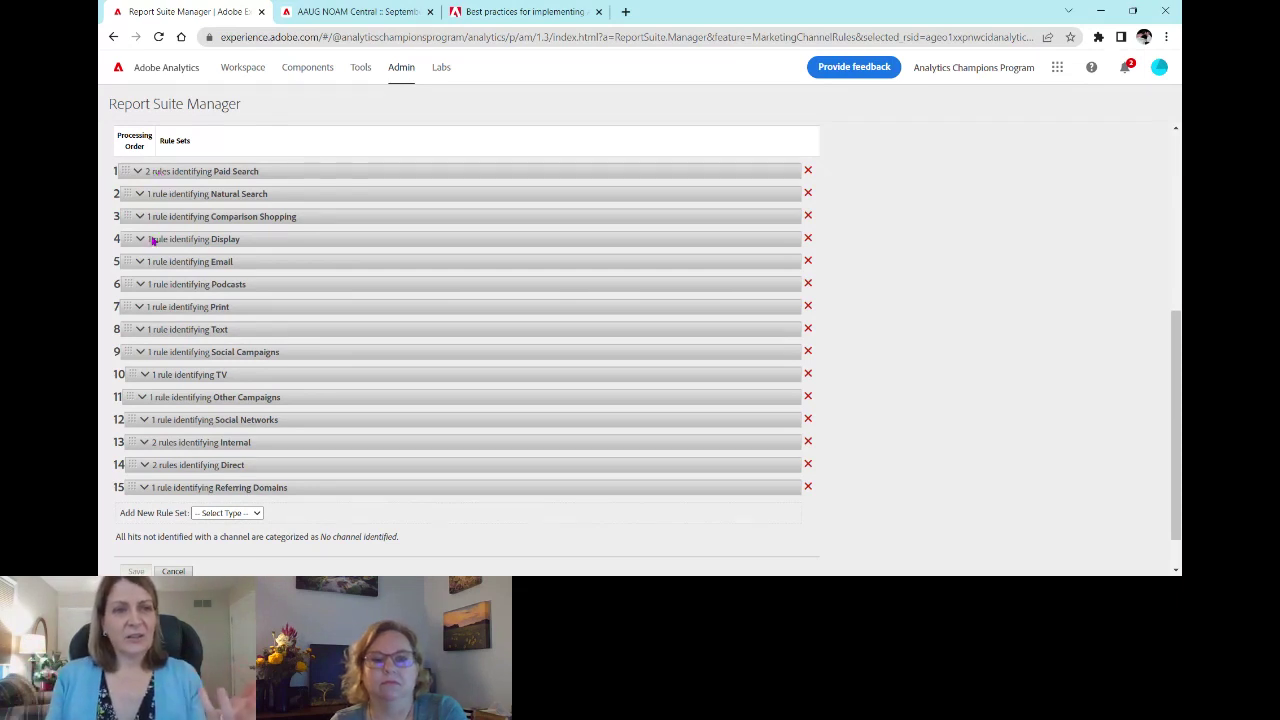
# Expand the Paid Search rule set and examine its conditions, channel assignment and channel value
pyautogui.click(137, 172)
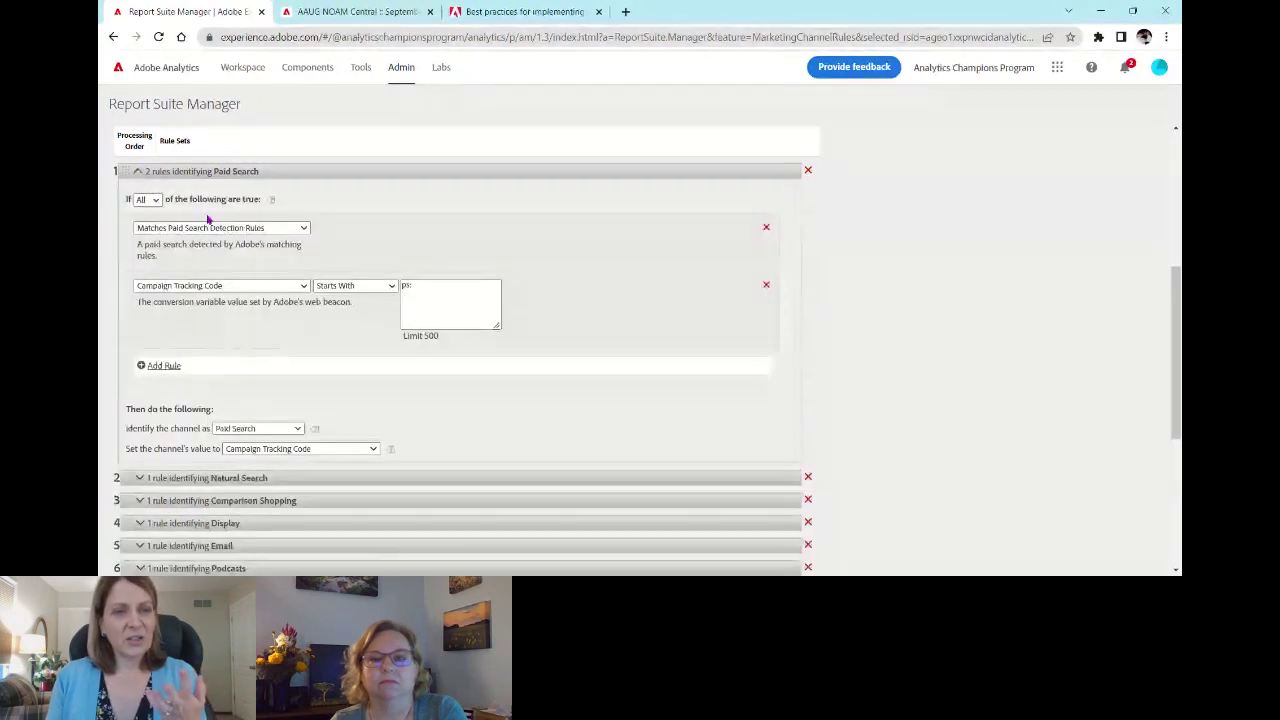
pyautogui.scroll(-1, 305, 396)
pyautogui.scroll(1, 305, 396)
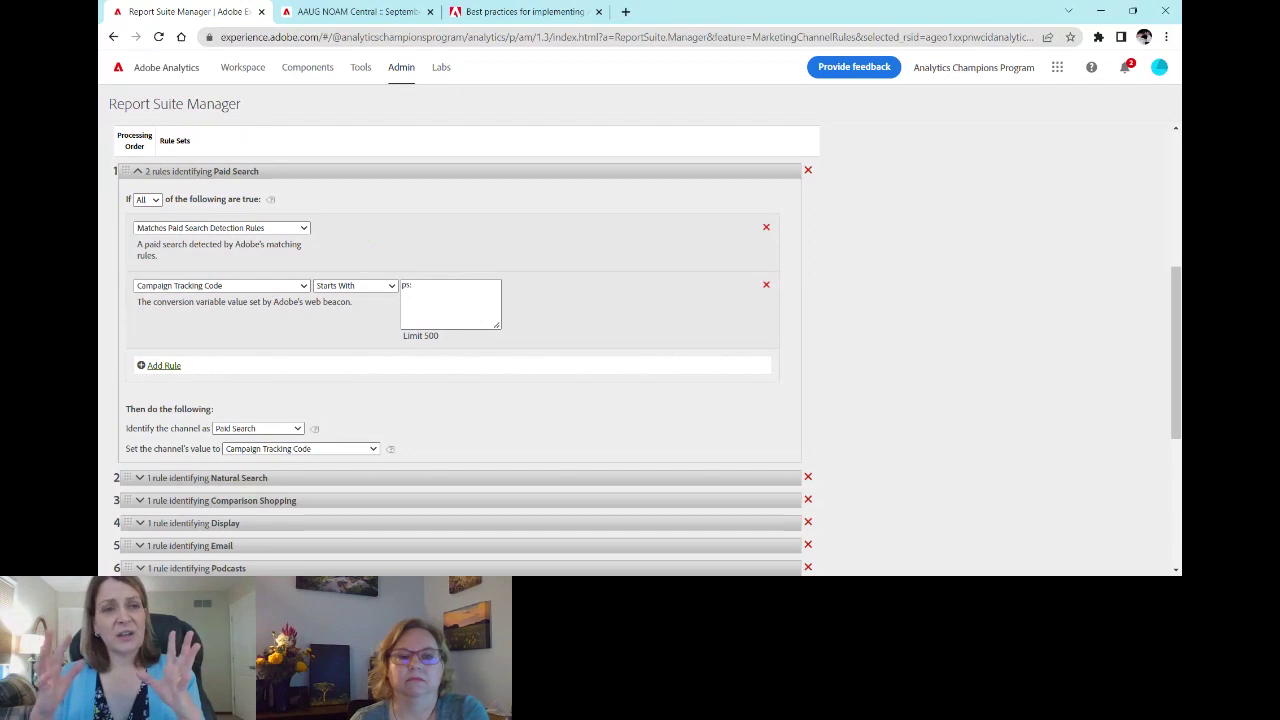
pyautogui.scroll(-1, 379, 241)
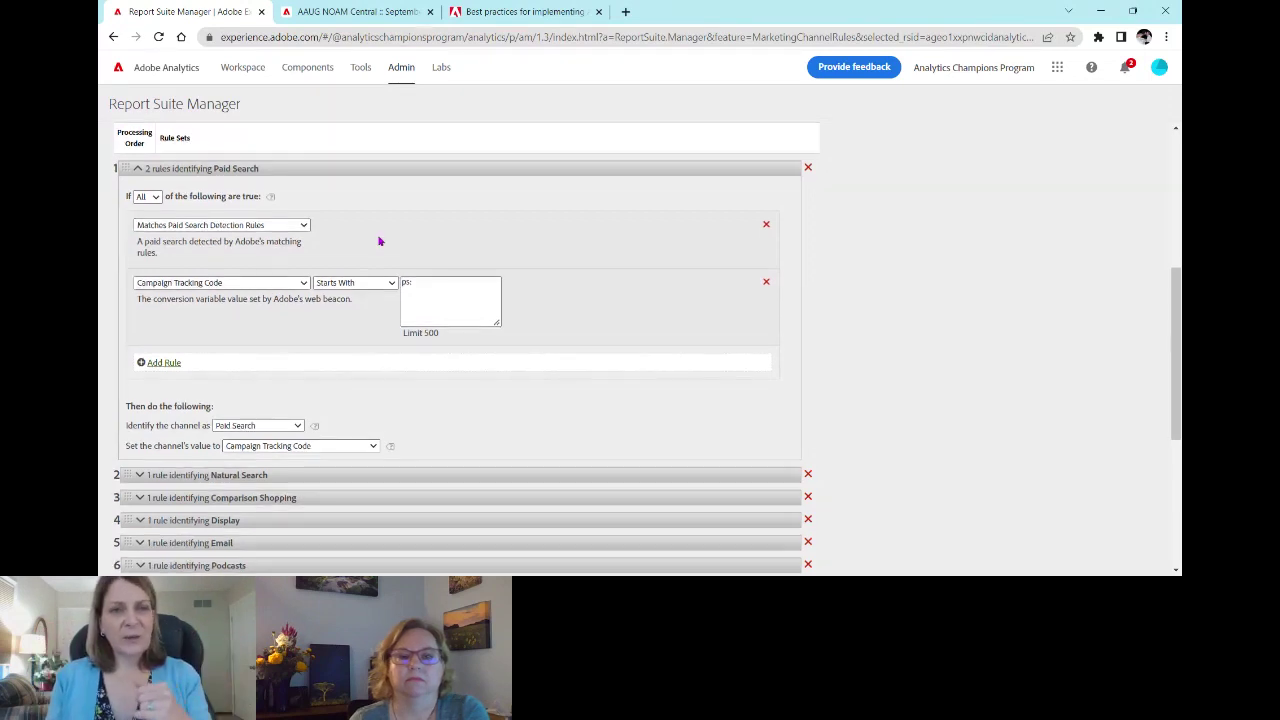
pyautogui.scroll(-1, 379, 241)
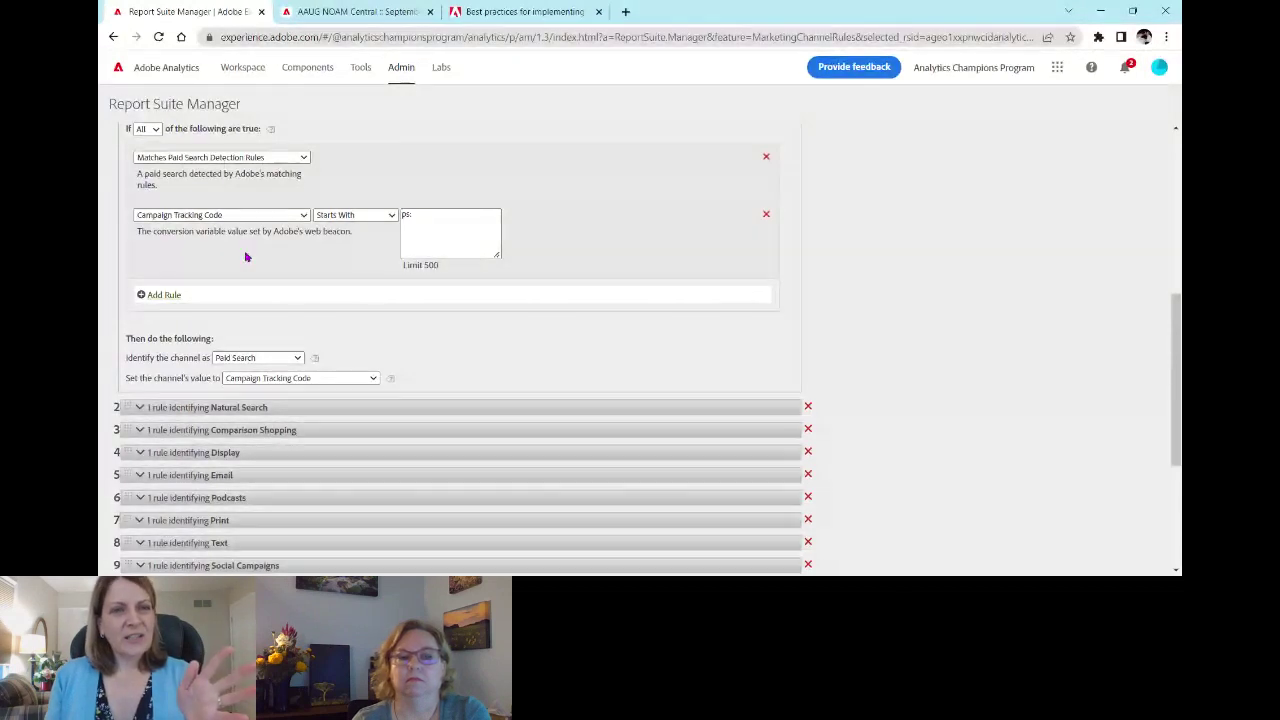
pyautogui.scroll(-1, 274, 337)
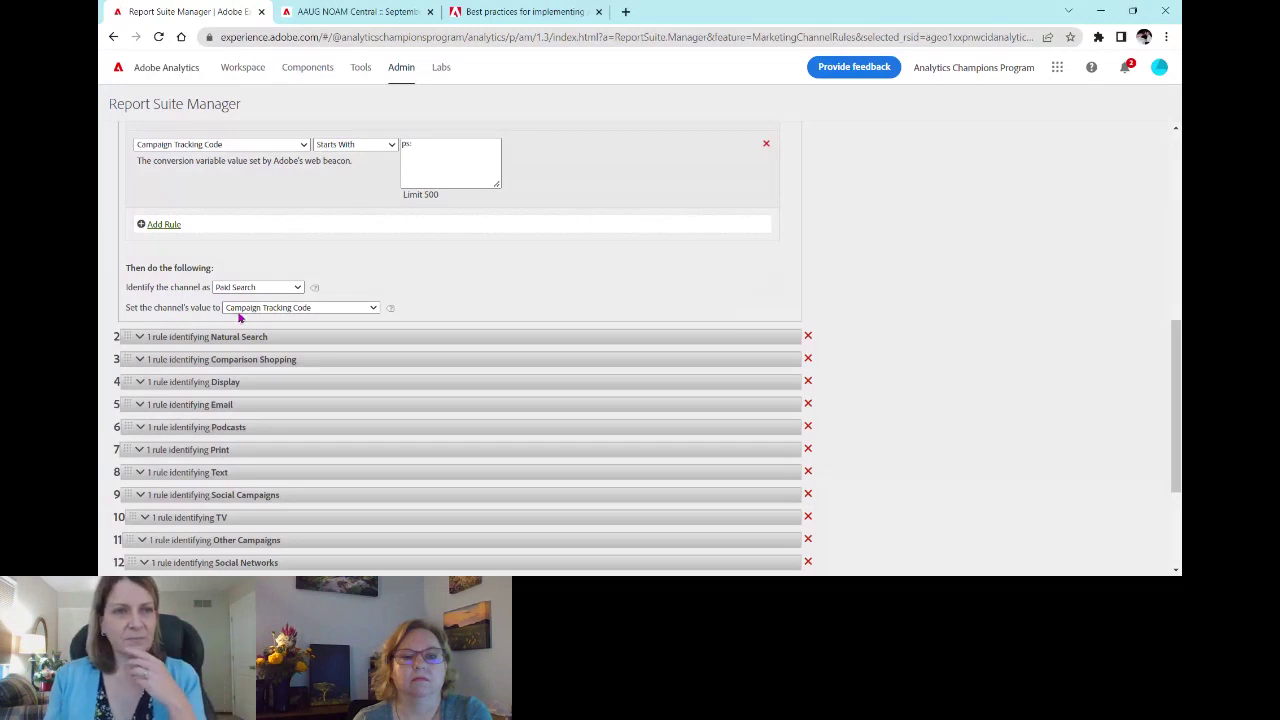
pyautogui.scroll(-1, 140, 280)
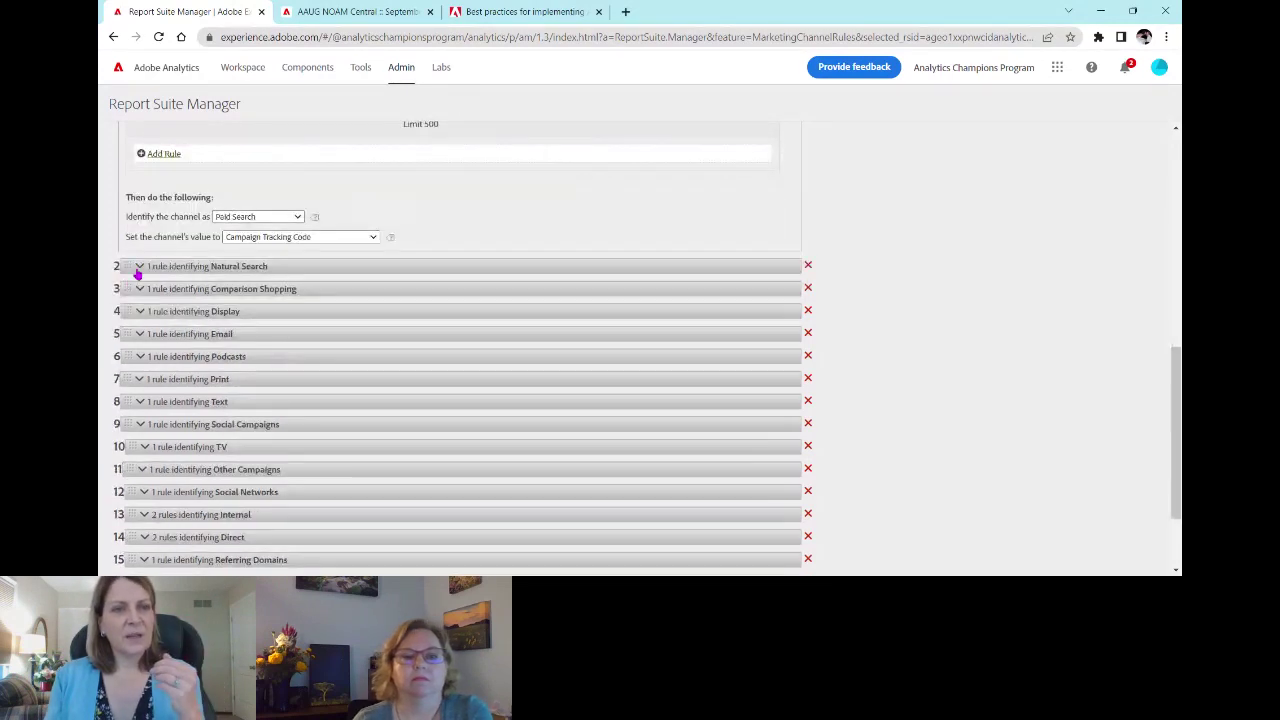
# Expand the Natural Search rule set and examine its detection rule and channel value
pyautogui.click(139, 266)
pyautogui.scroll(-2, 314, 343)
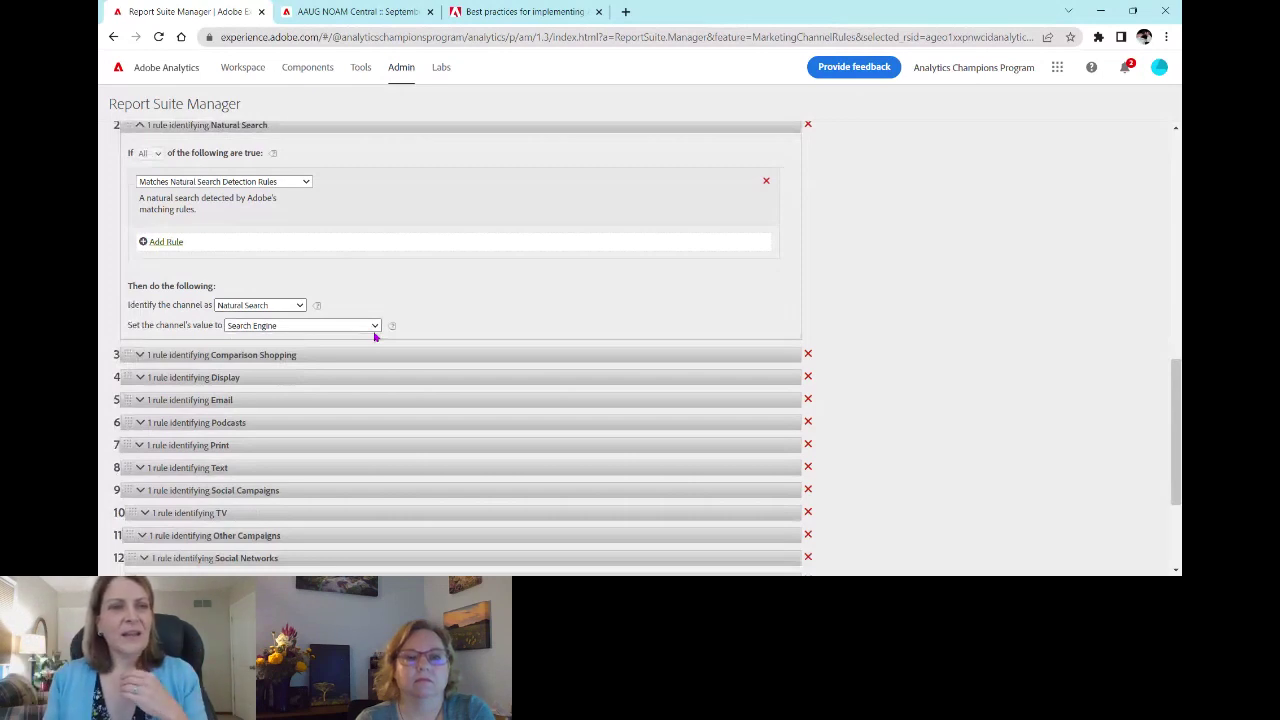
pyautogui.scroll(-3, 346, 229)
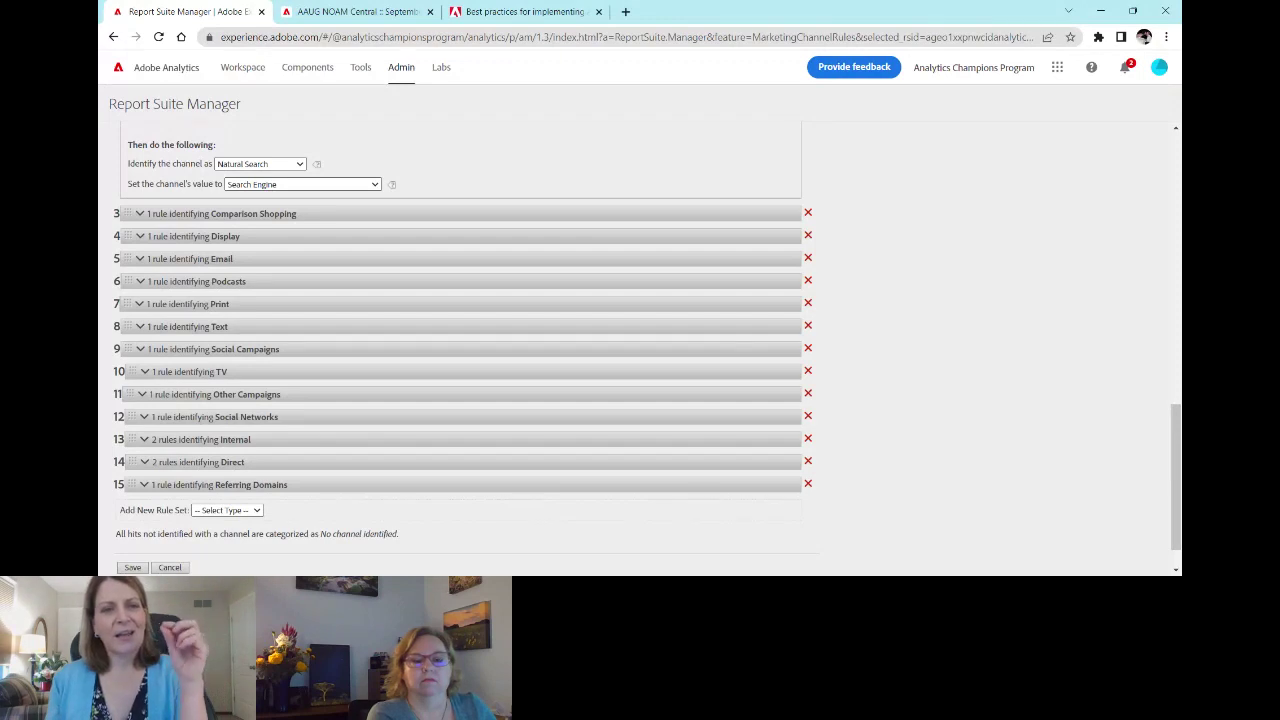
# Try Search Keyword(s) as the Natural Search channel's value and restore Search Engine
pyautogui.click(309, 340)
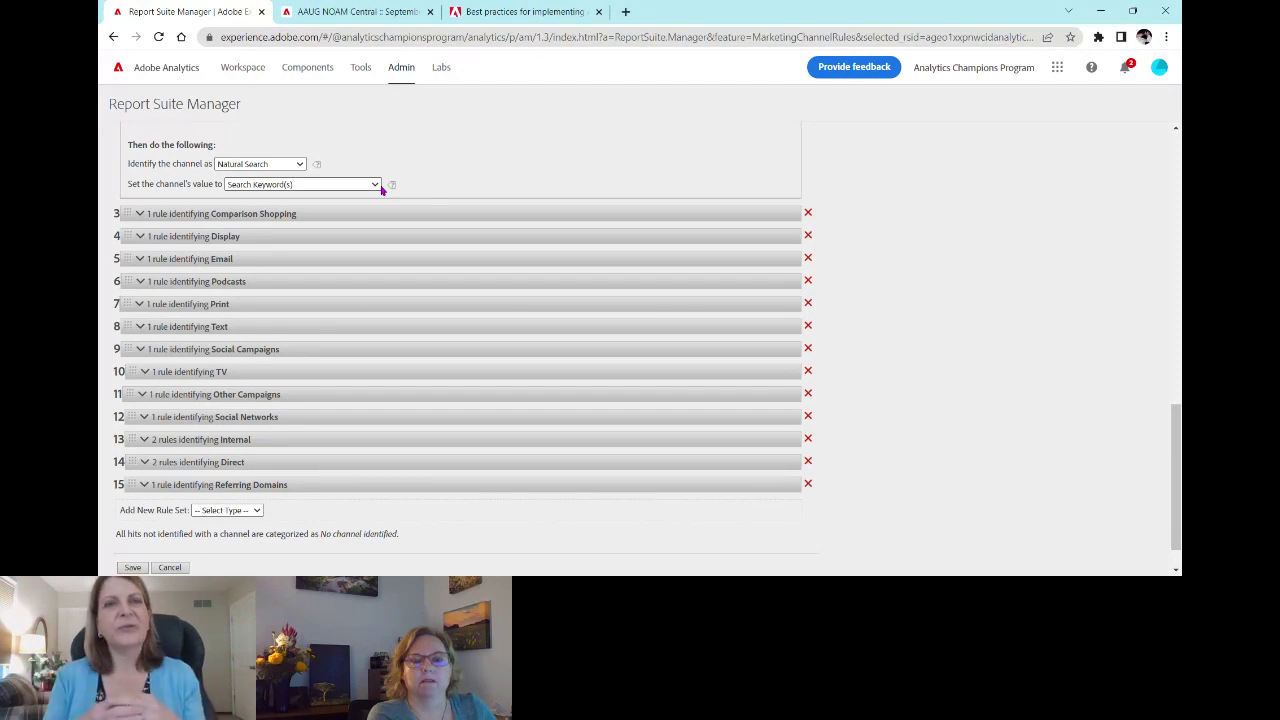
pyautogui.scroll(3, 554, 166)
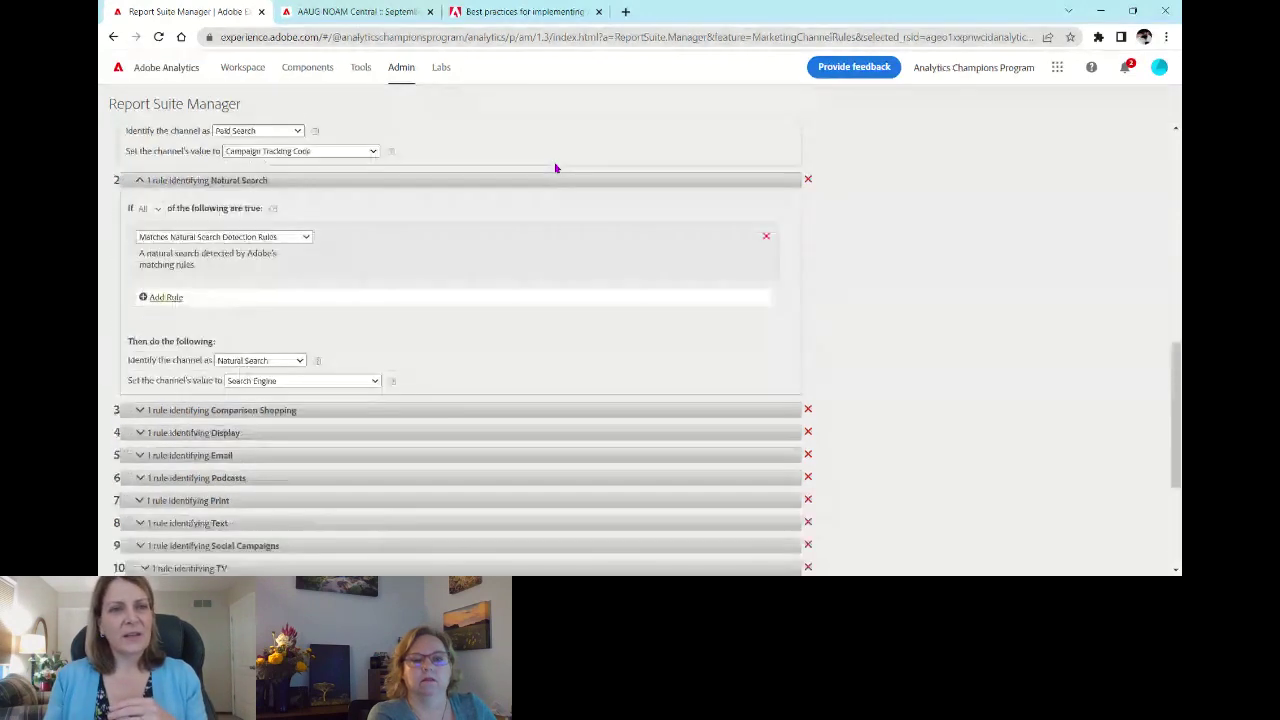
# Expand the Comparison Shopping rule set and examine its tracking code condition, channel assignment and channel value
pyautogui.scroll(-3, 550, 178)
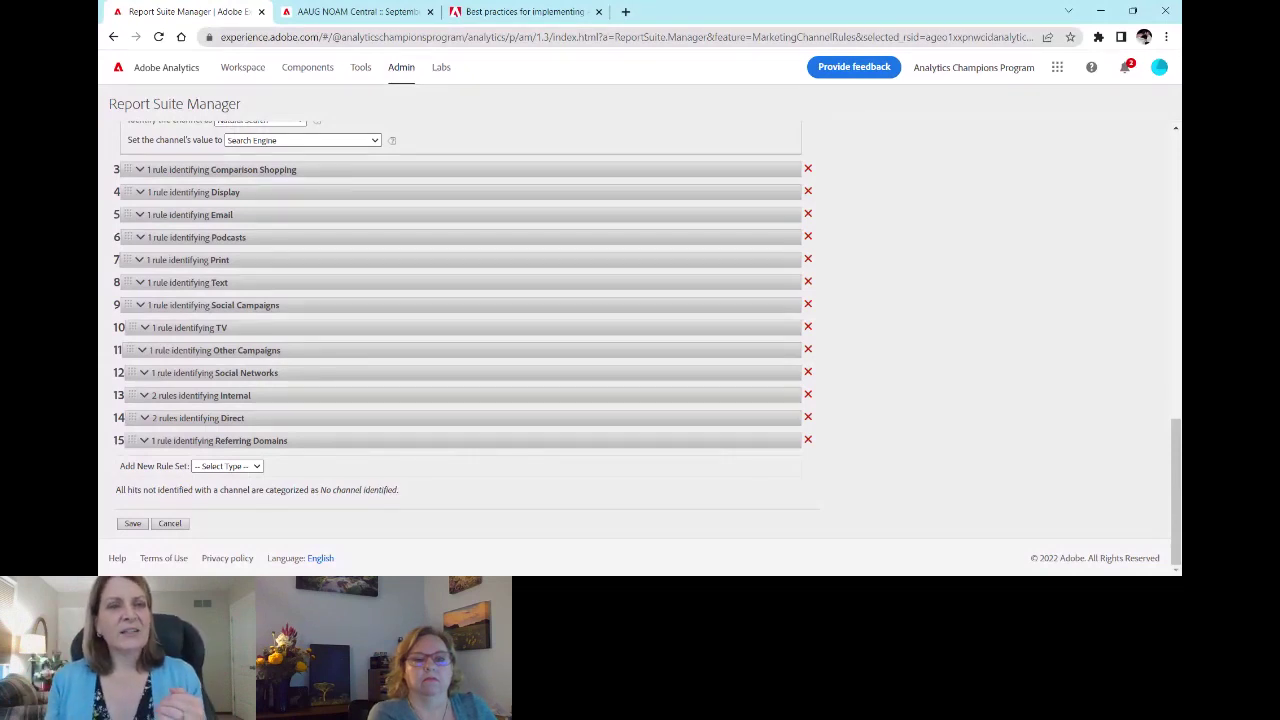
pyautogui.click(141, 171)
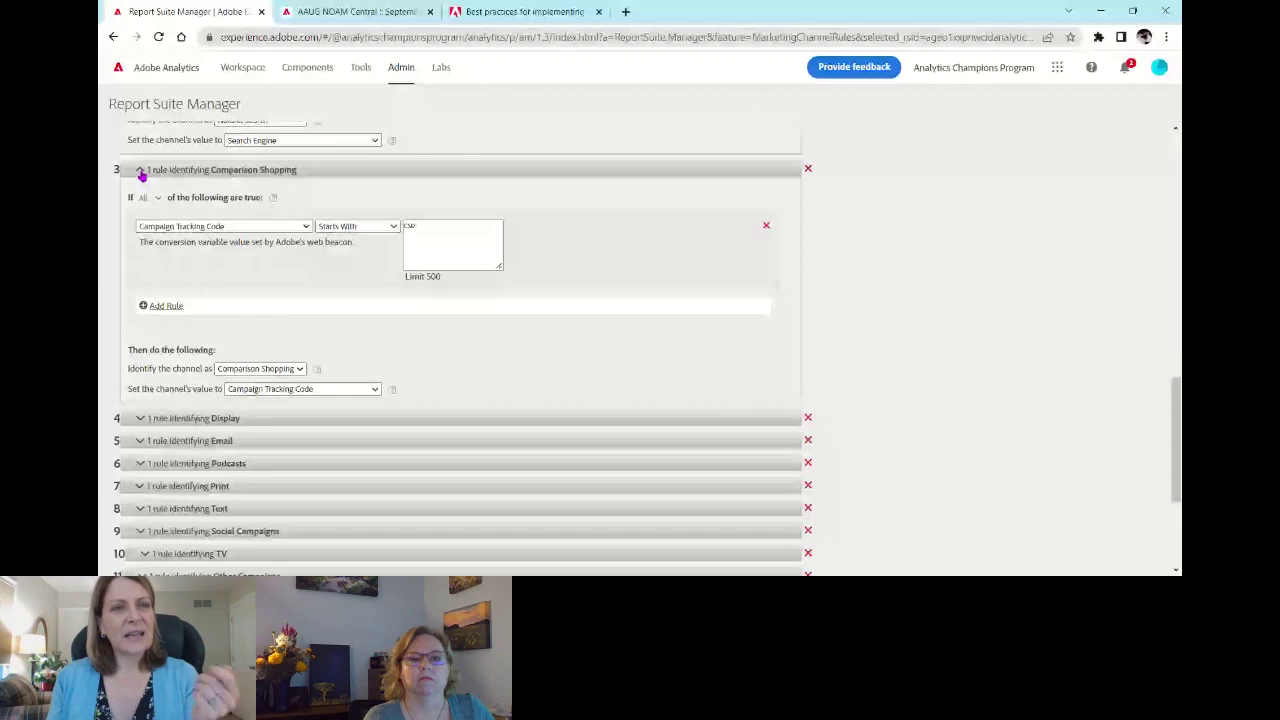
pyautogui.scroll(-1, 169, 181)
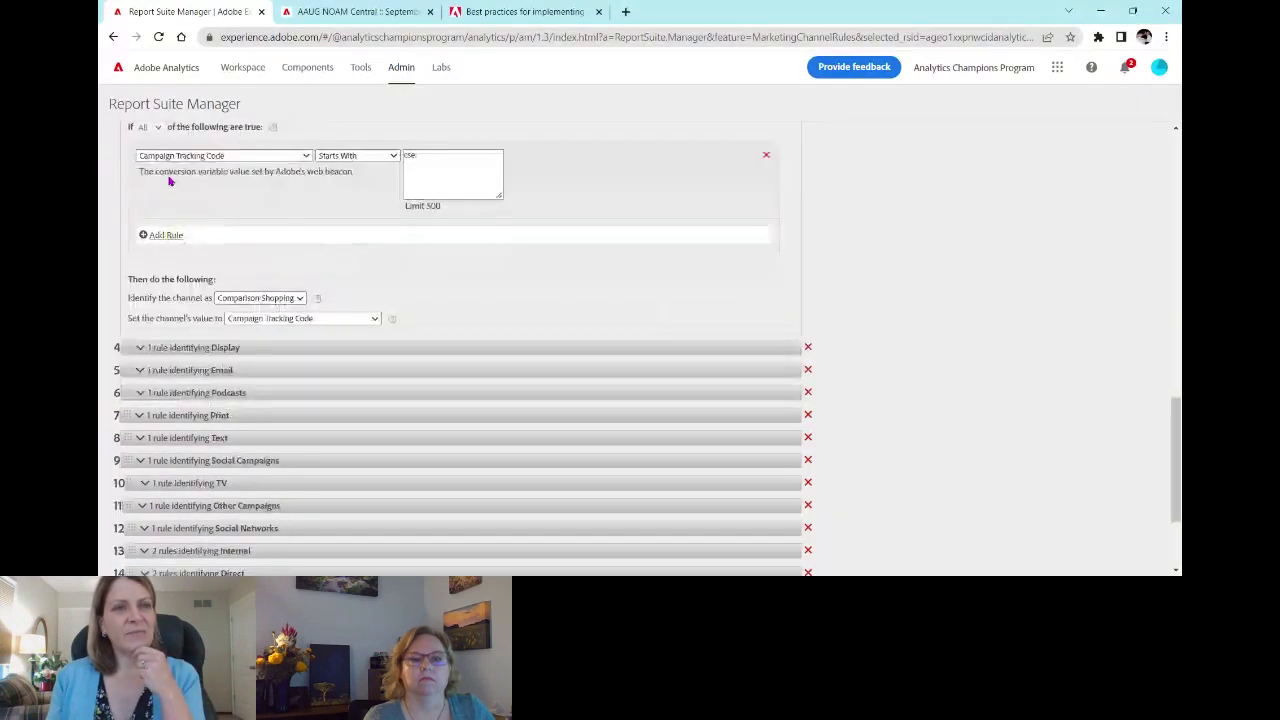
pyautogui.scroll(1, 215, 186)
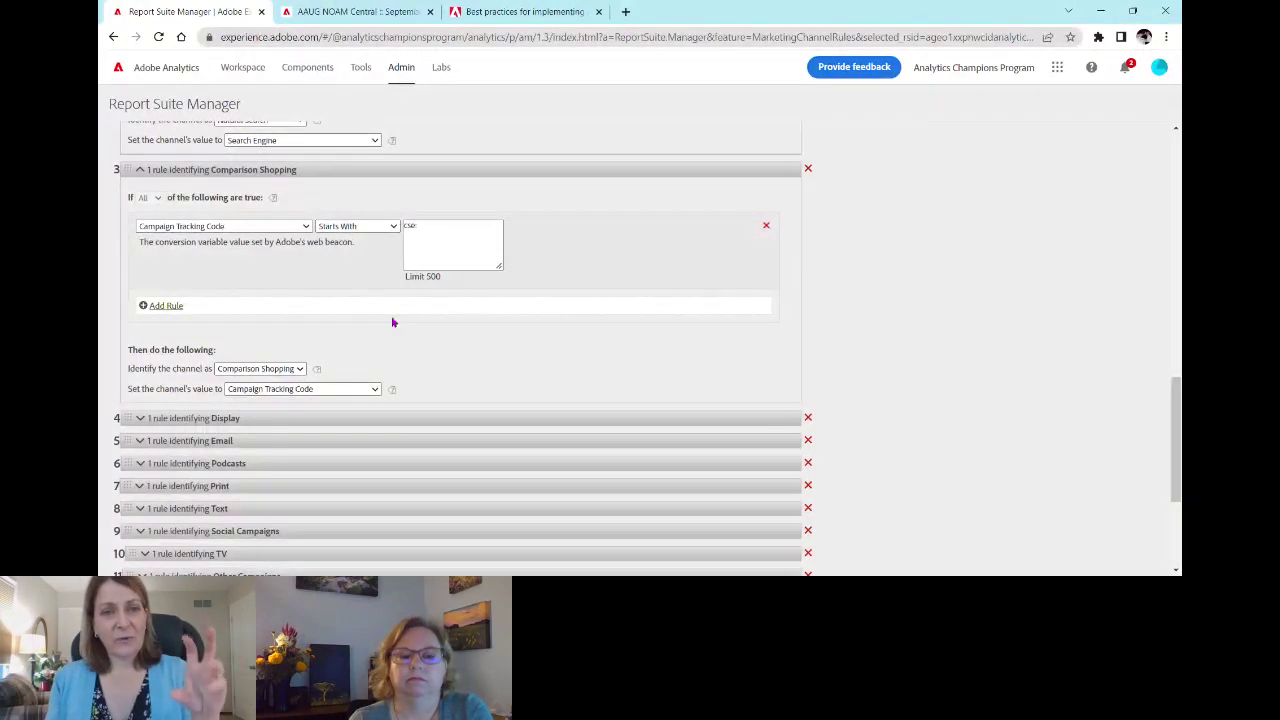
pyautogui.scroll(-1, 386, 374)
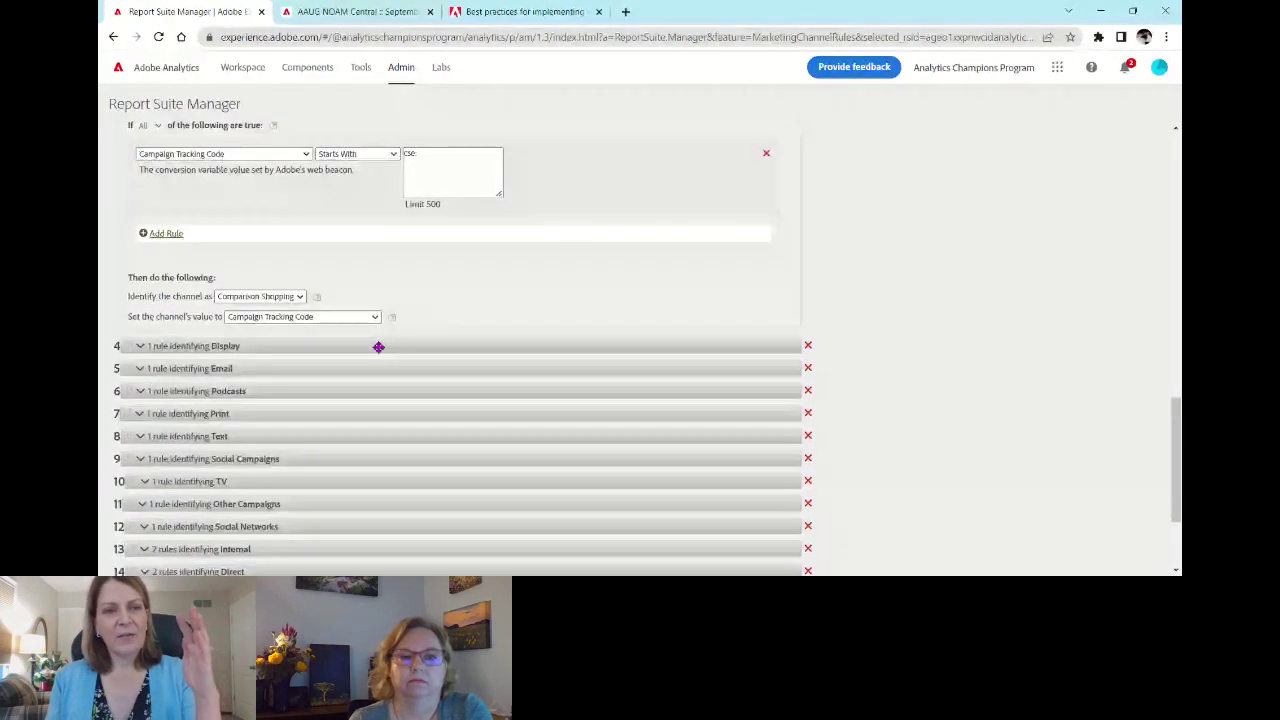
pyautogui.scroll(-1, 374, 351)
pyautogui.scroll(-1, 373, 351)
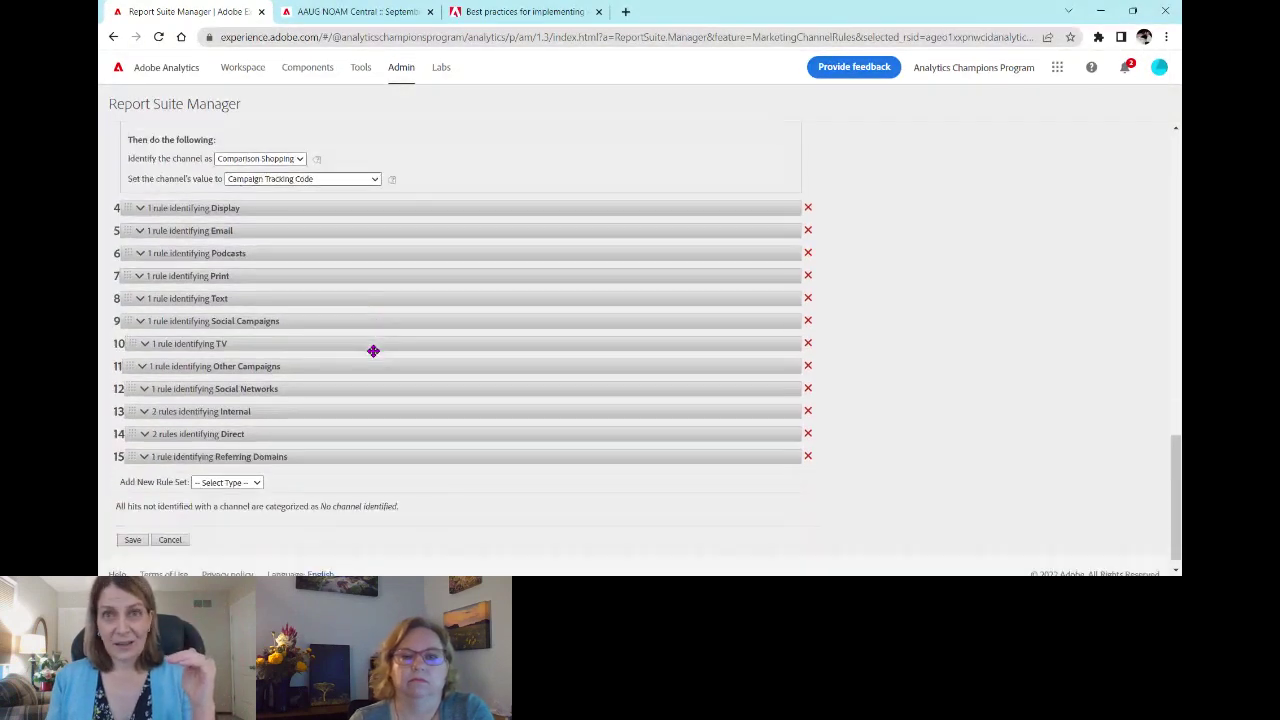
pyautogui.scroll(-1, 373, 352)
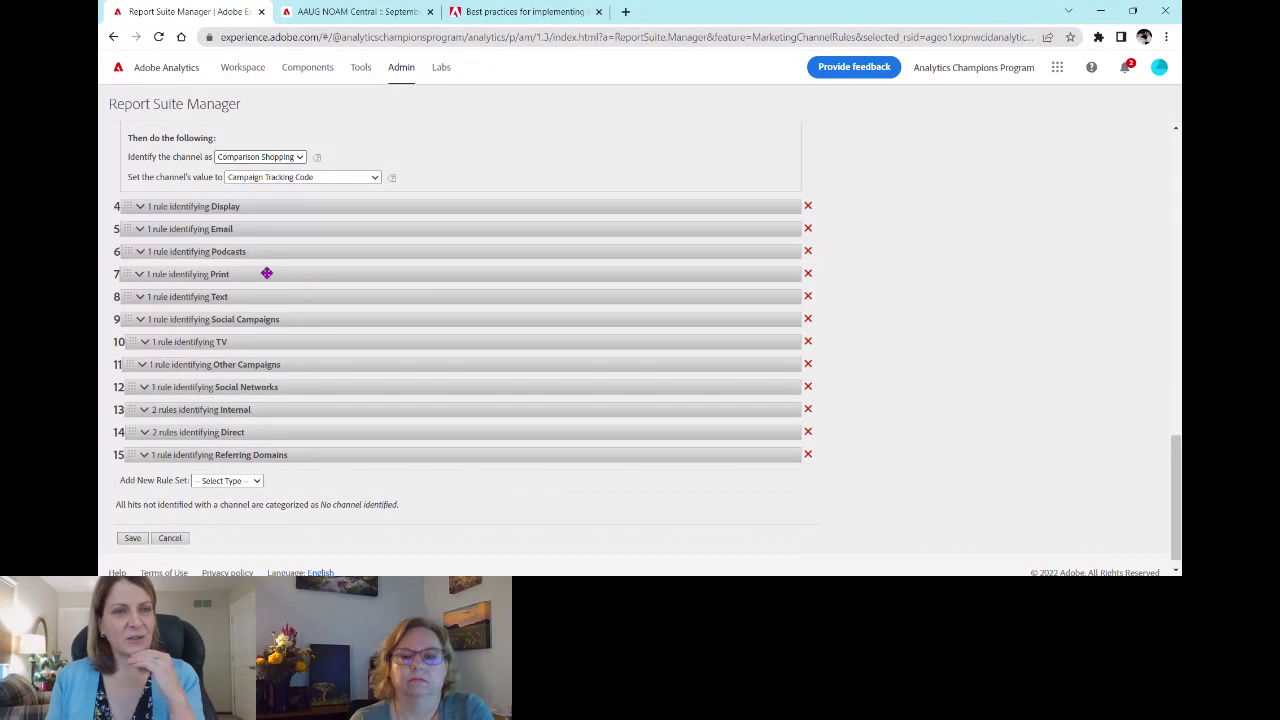
# Expand the Podcasts rule set and examine its tracking code prefix, channel assignment and channel value
pyautogui.click(139, 251)
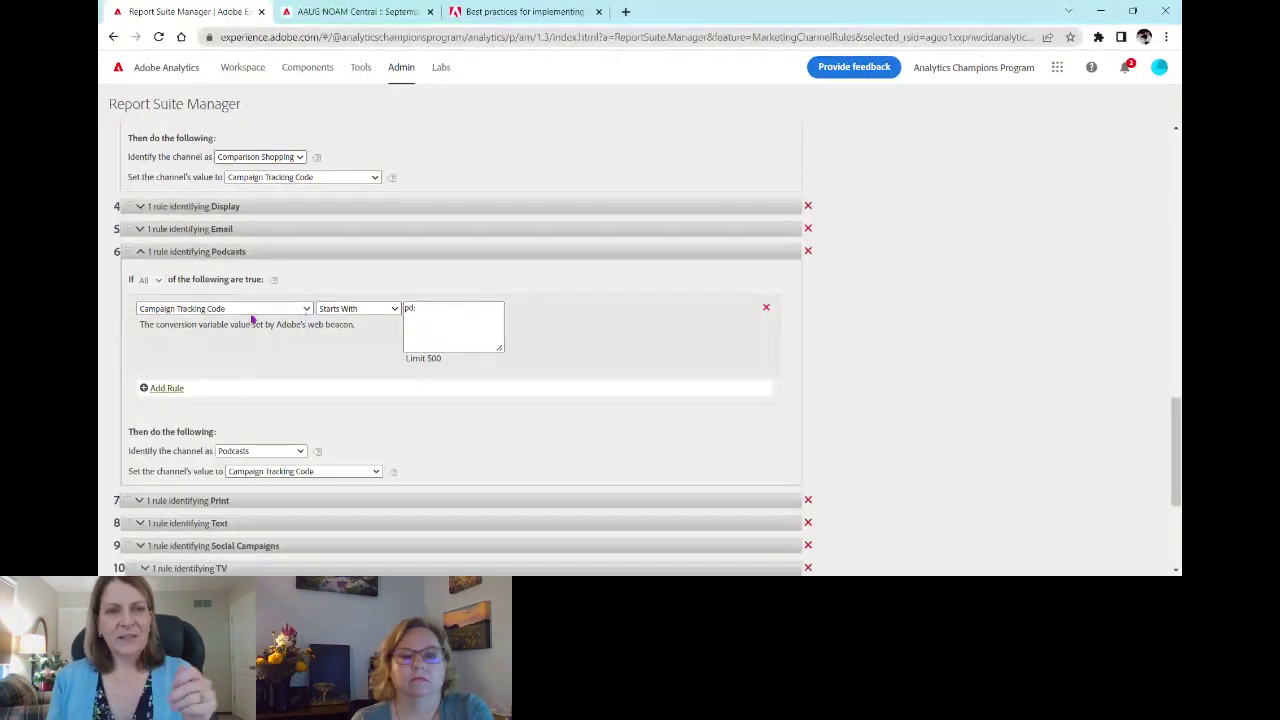
pyautogui.scroll(-3, 457, 337)
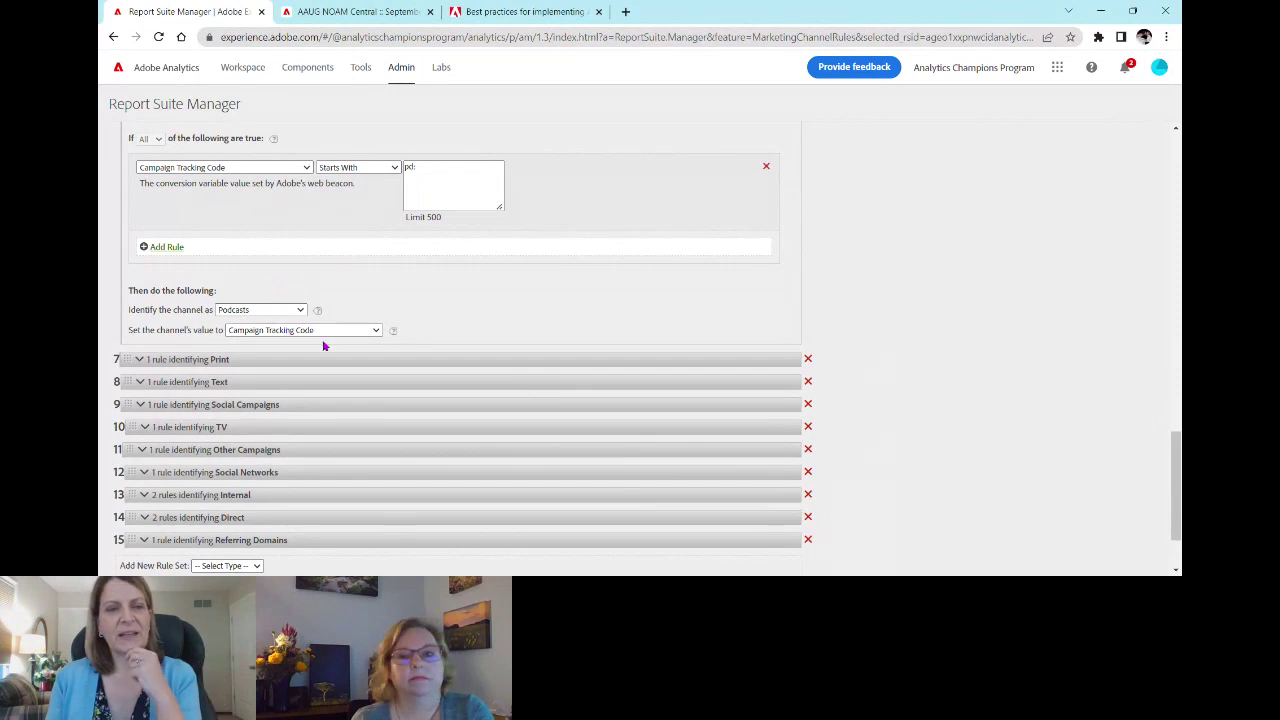
pyautogui.scroll(-1, 318, 290)
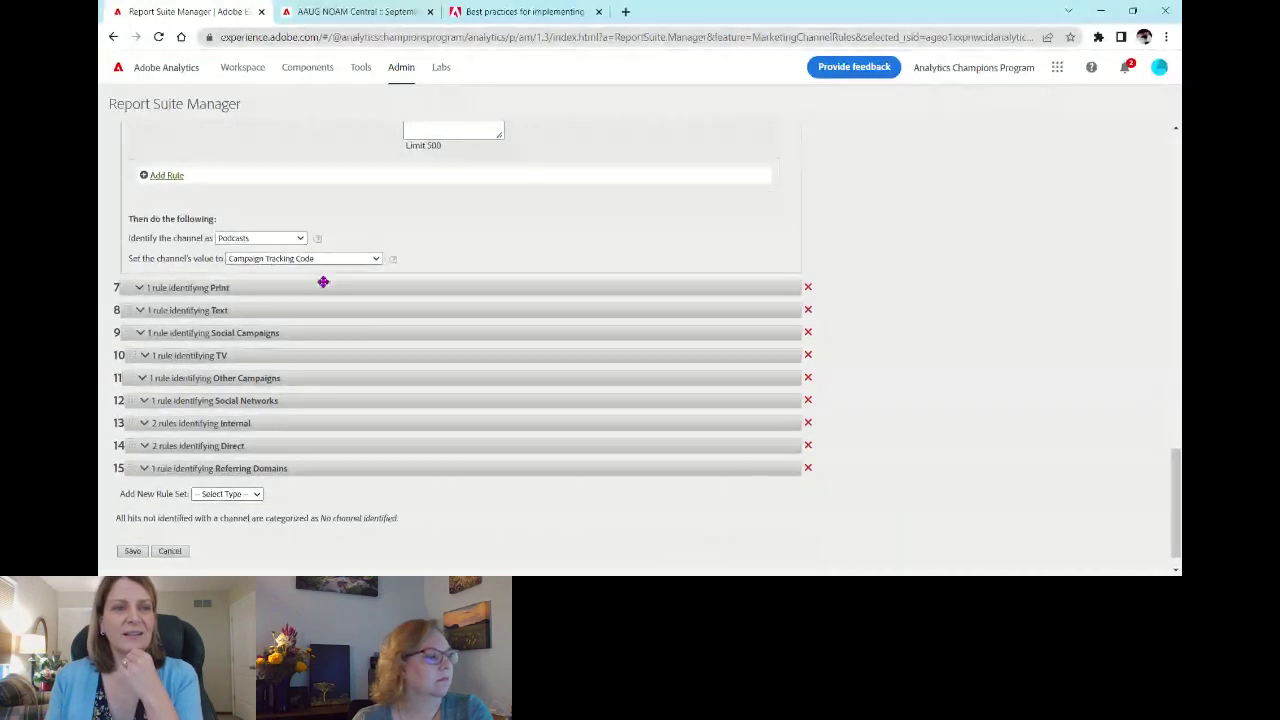
pyautogui.scroll(-1, 323, 280)
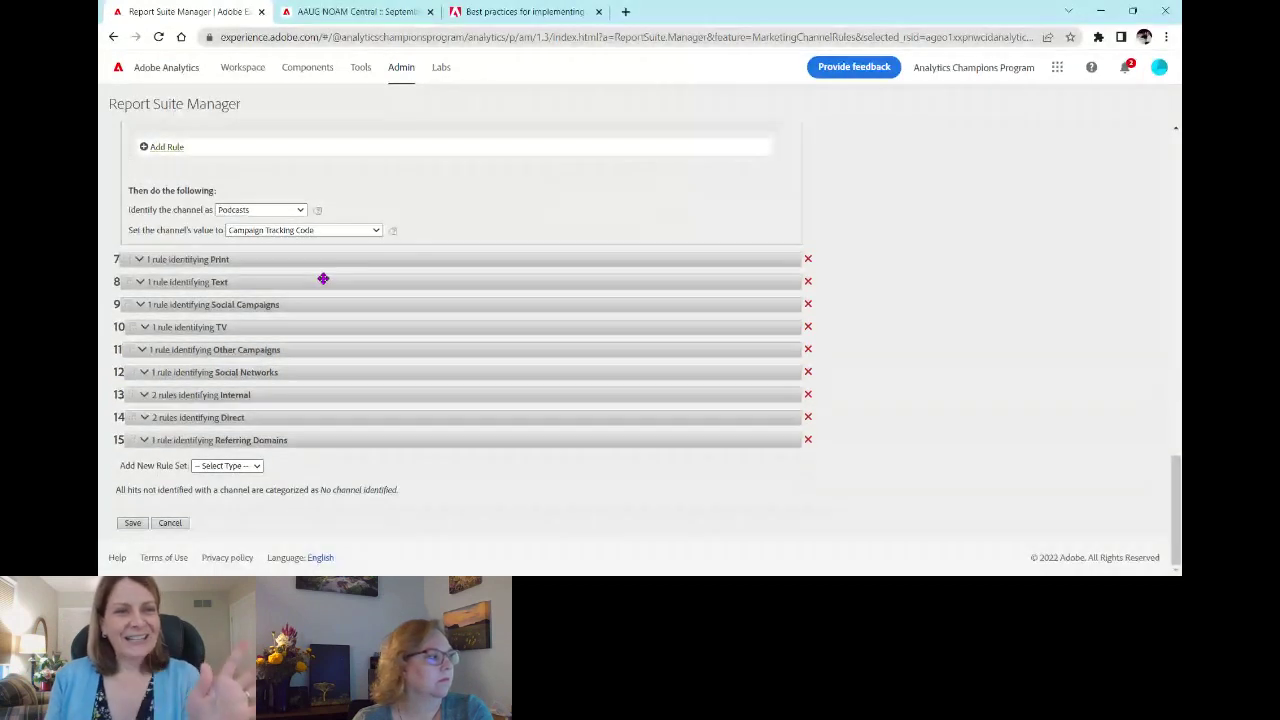
# Expand the Other Campaigns rule set and examine its condition and its position below the specific campaign channels
pyautogui.click(142, 352)
pyautogui.scroll(-2, 460, 346)
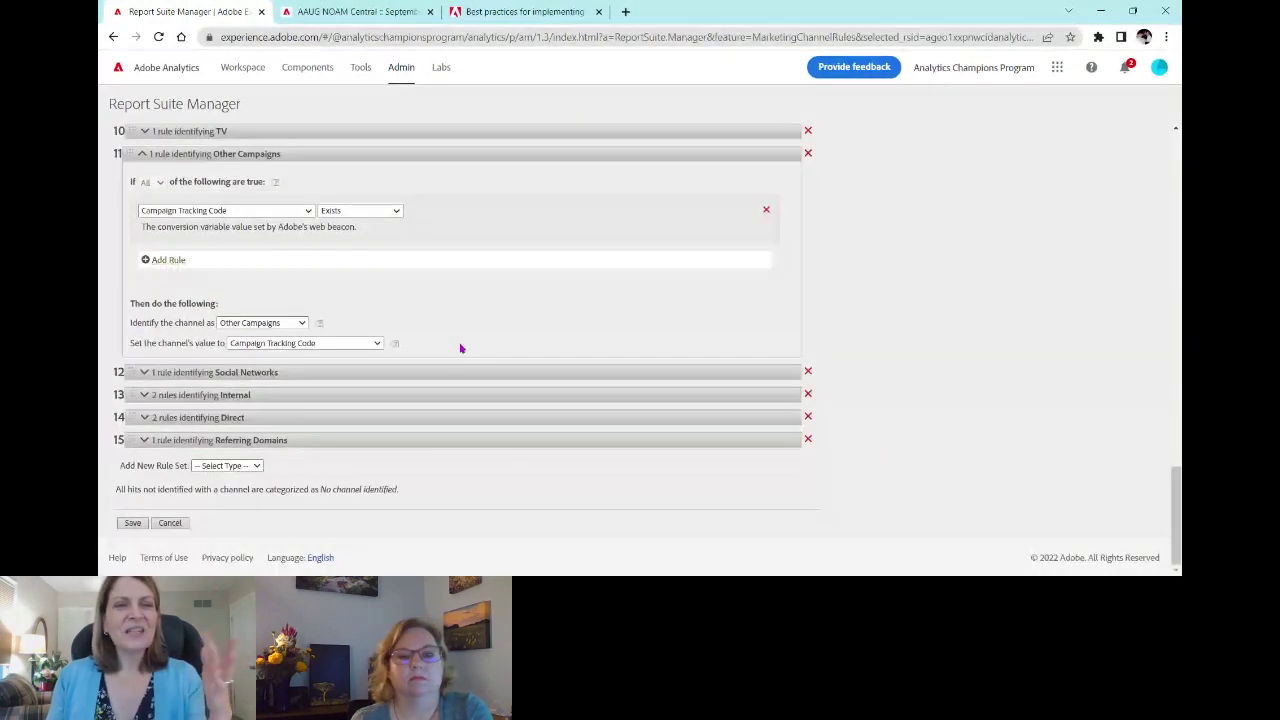
pyautogui.scroll(1, 464, 349)
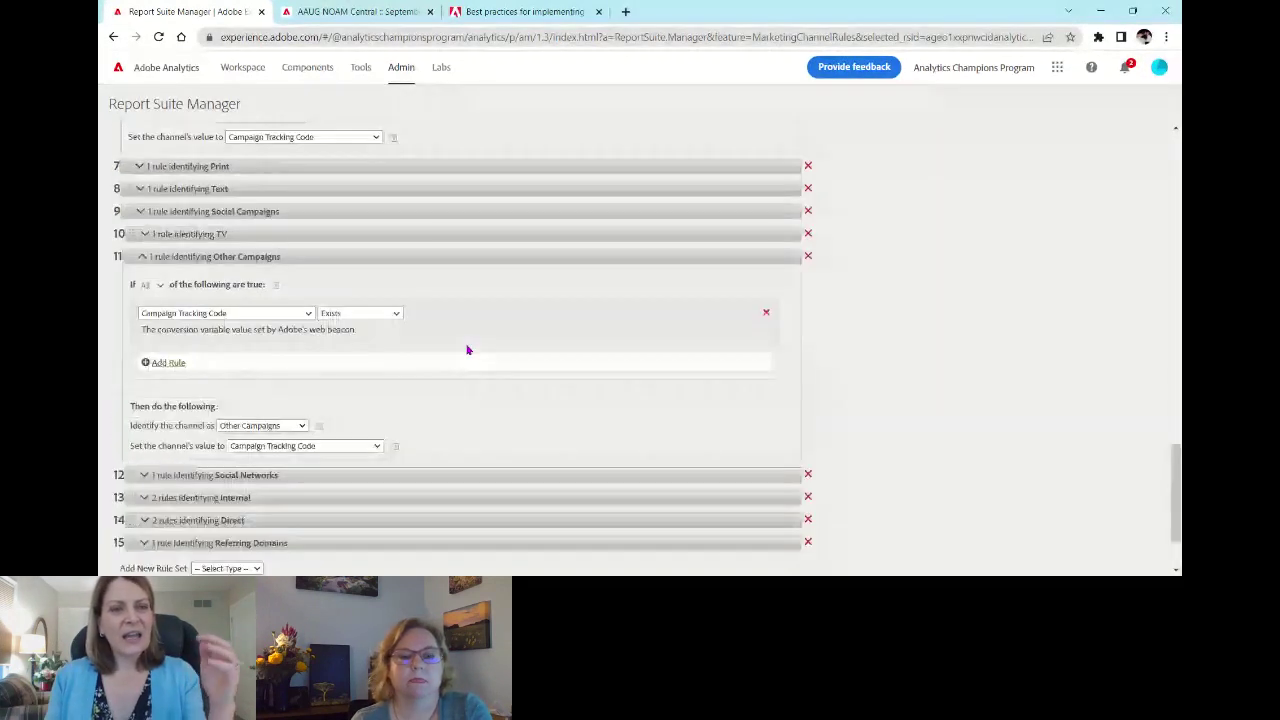
pyautogui.scroll(1, 466, 349)
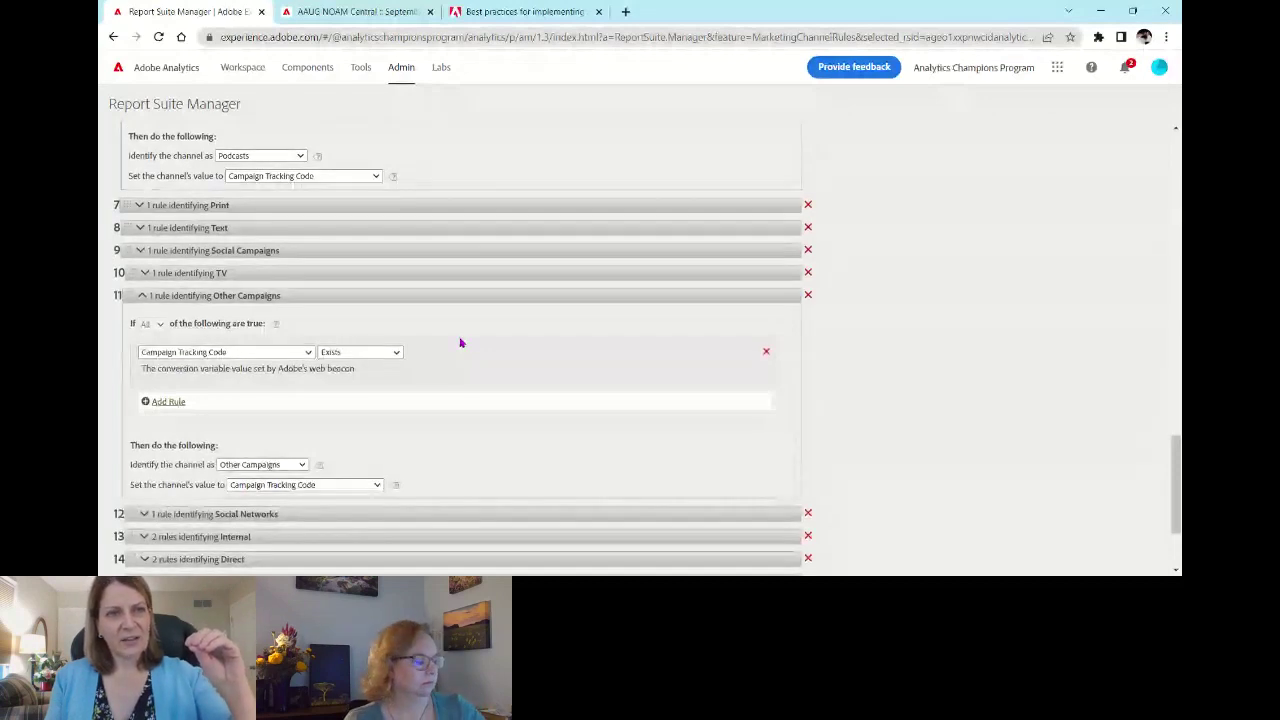
# Collapse the Podcasts rule set and revisit the Comparison Shopping rule to compare it with Other Campaigns
pyautogui.scroll(3, 460, 342)
pyautogui.click(139, 241)
pyautogui.scroll(3, 274, 280)
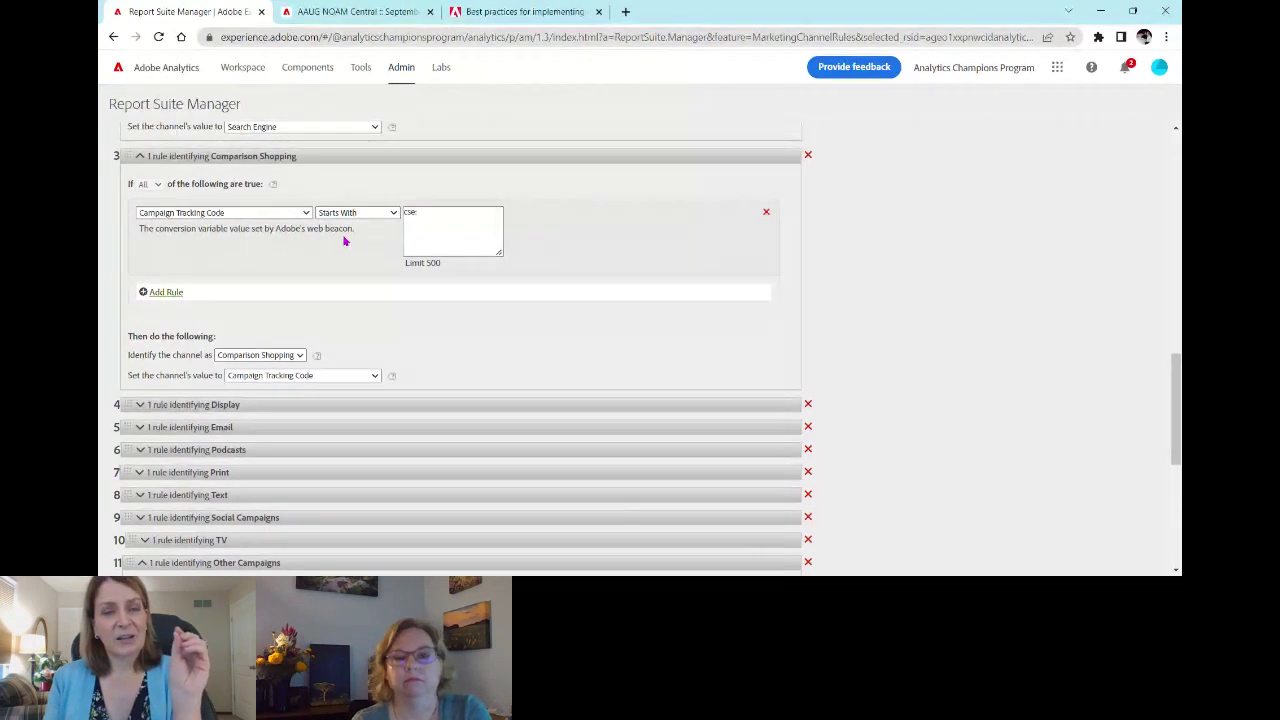
pyautogui.scroll(-2, 366, 275)
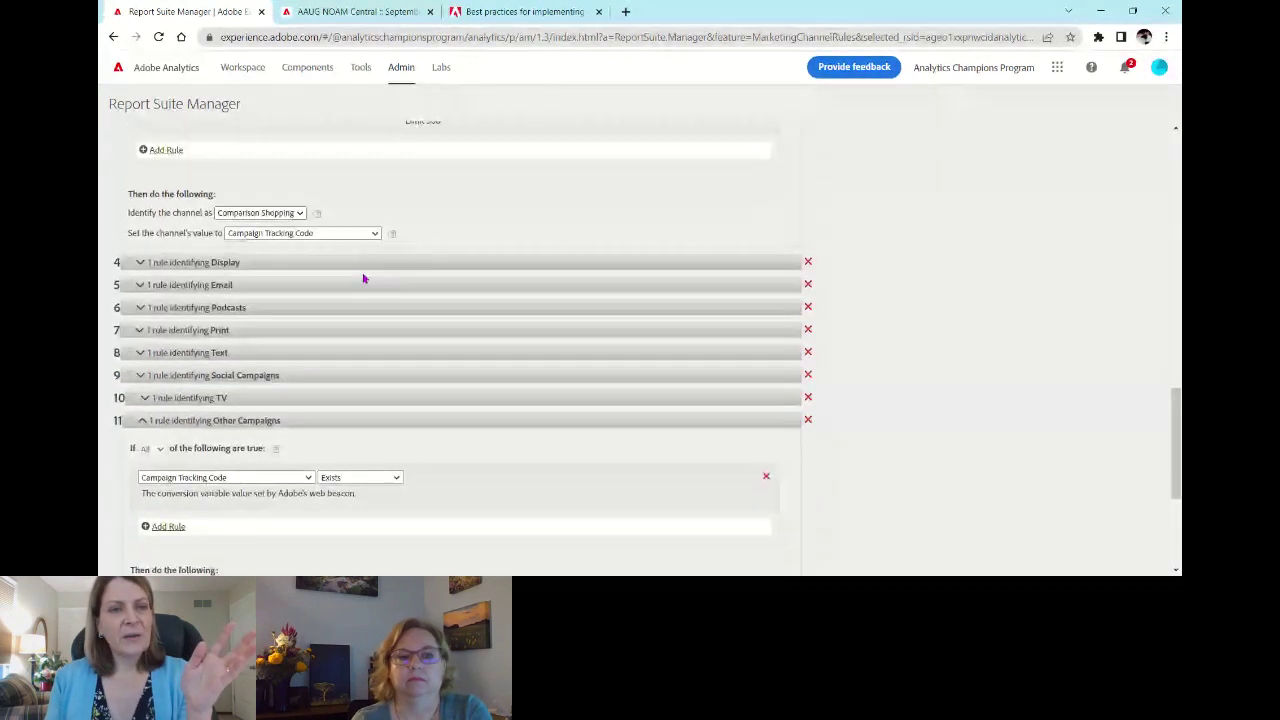
# Review the Other Campaigns catch-all rule again and collapse its rule set
pyautogui.scroll(-4, 363, 277)
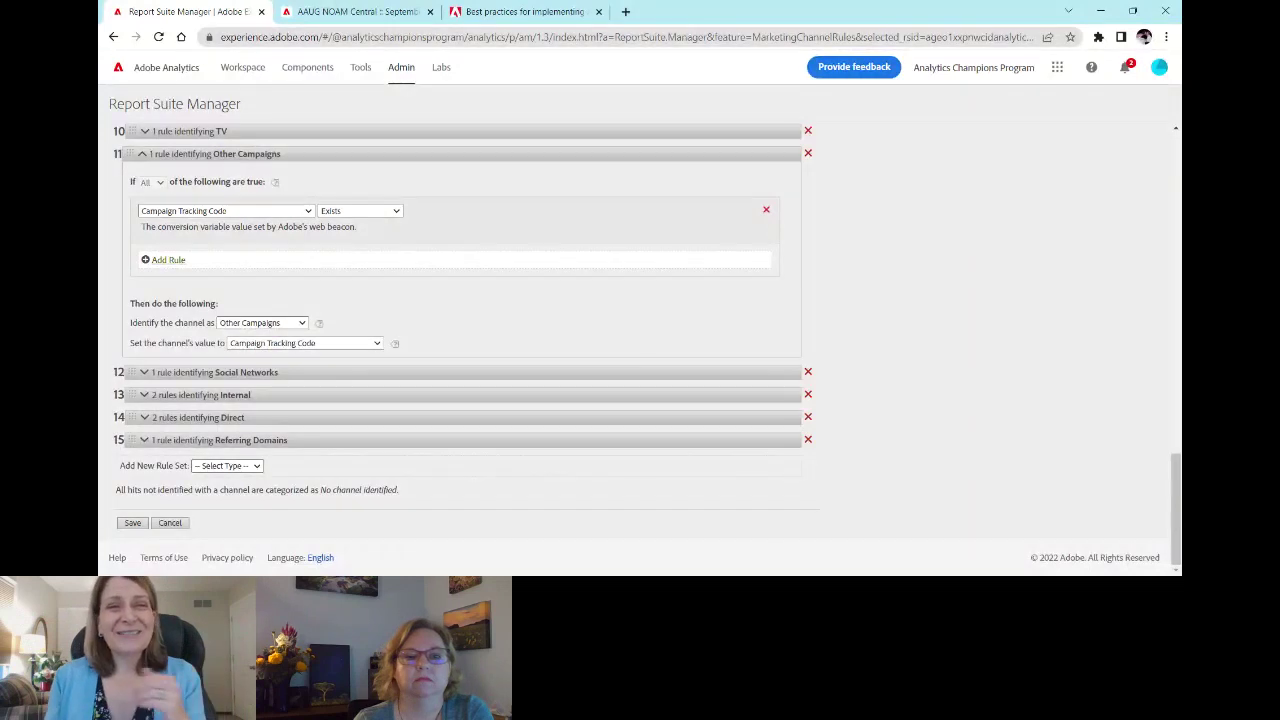
pyautogui.scroll(1, 457, 274)
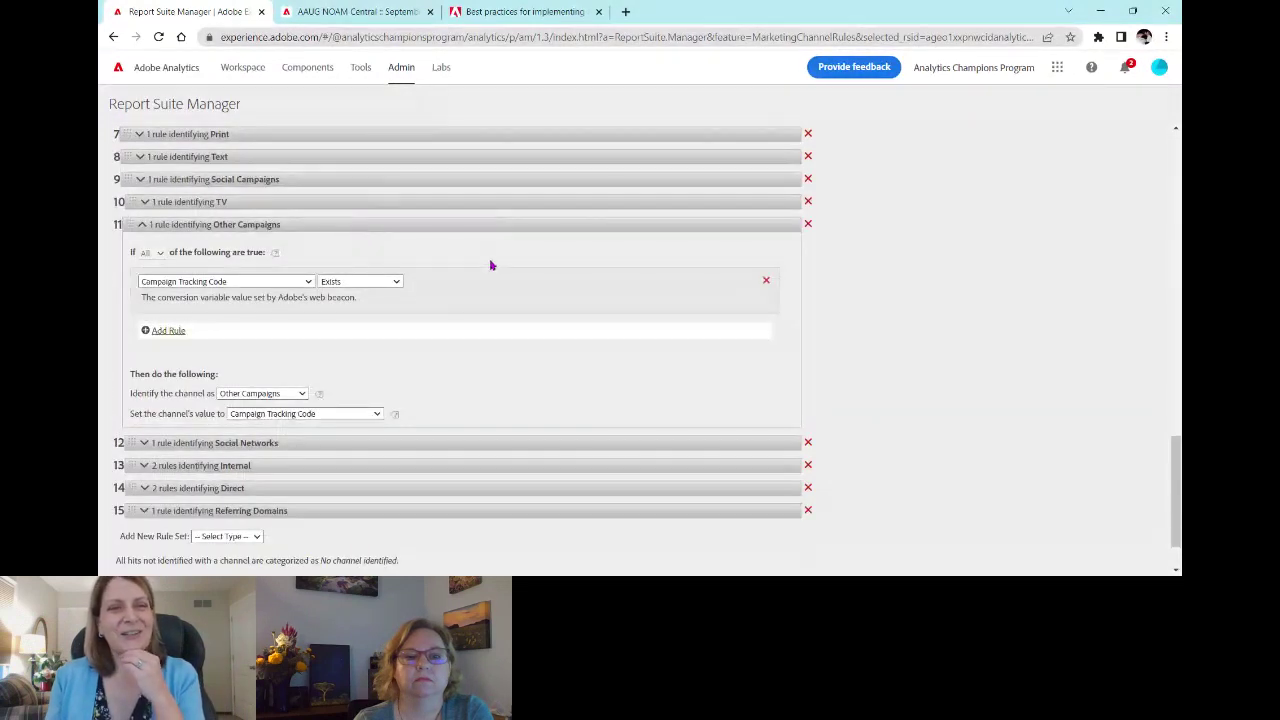
pyautogui.scroll(-1, 485, 250)
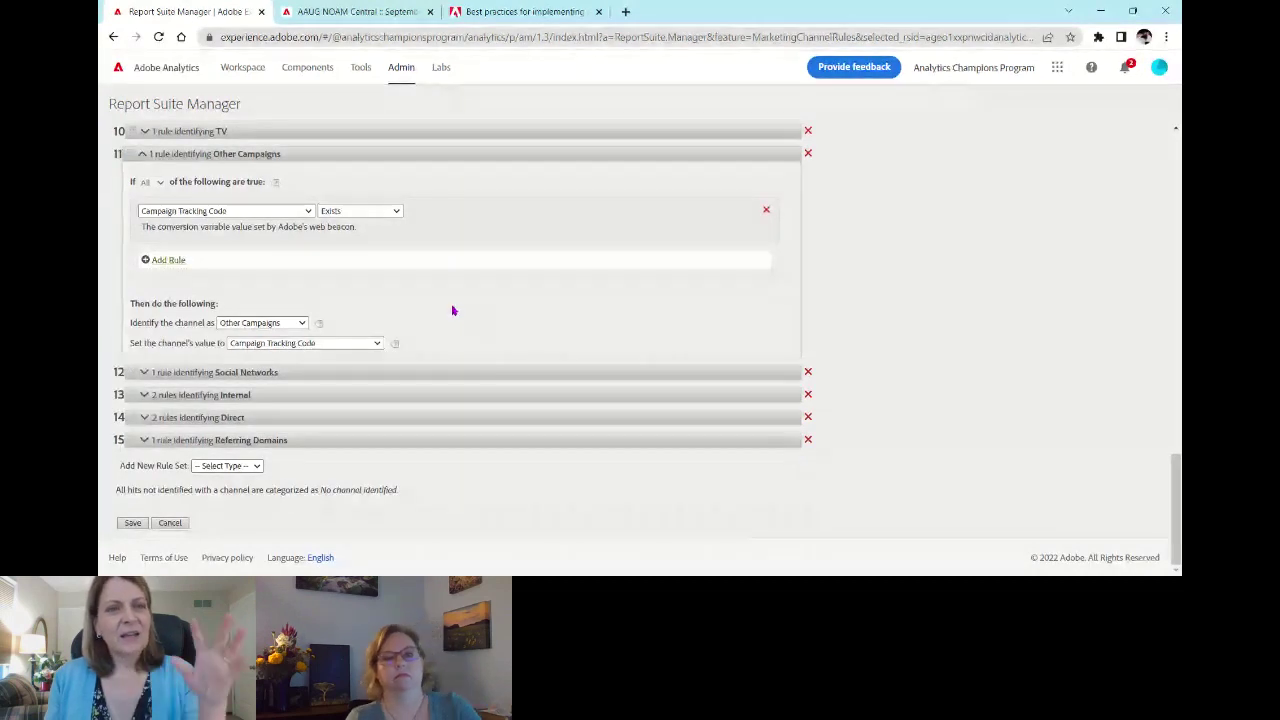
pyautogui.click(141, 154)
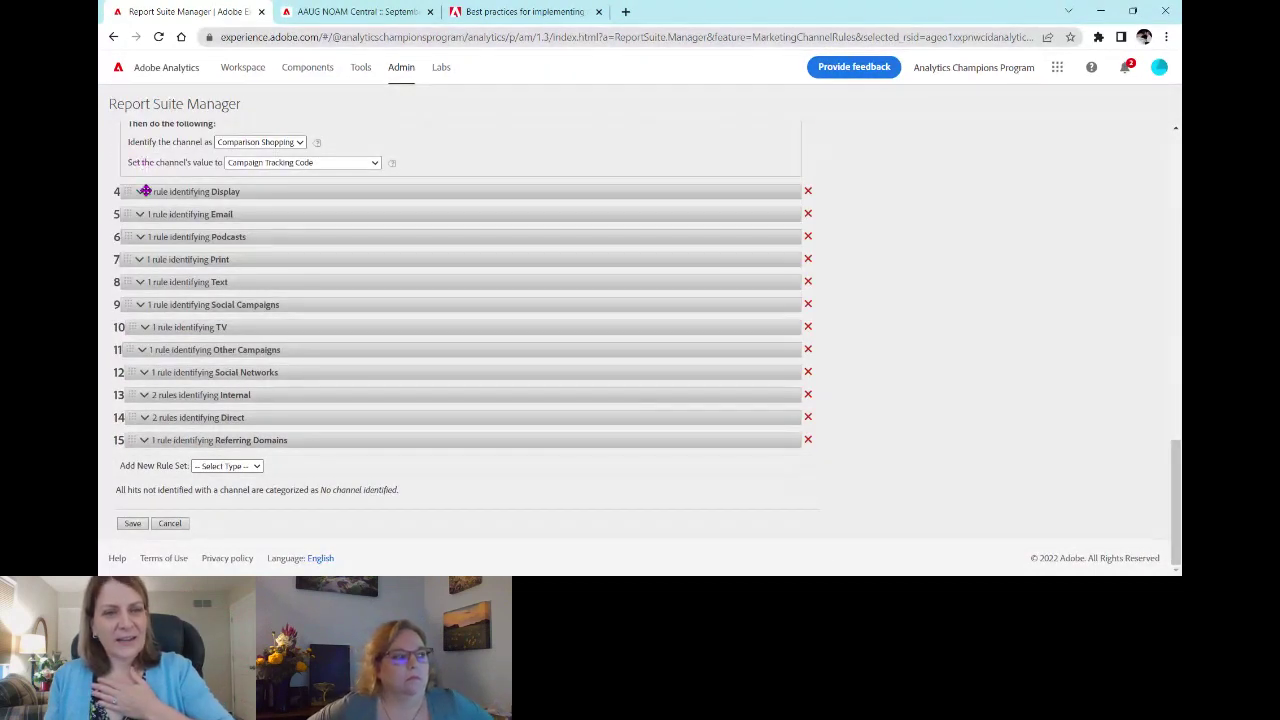
# Expand the Social Networks rule set and examine its referring root domain condition and channel value
pyautogui.scroll(-1, 148, 196)
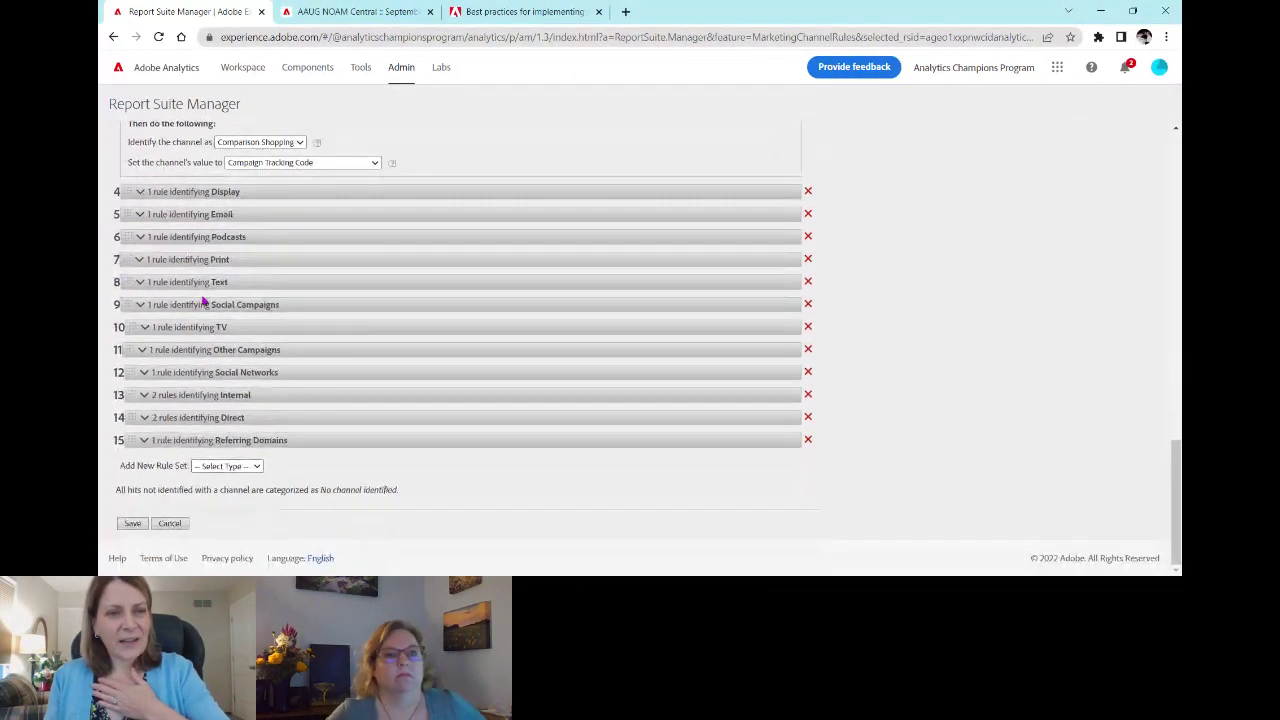
pyautogui.click(145, 374)
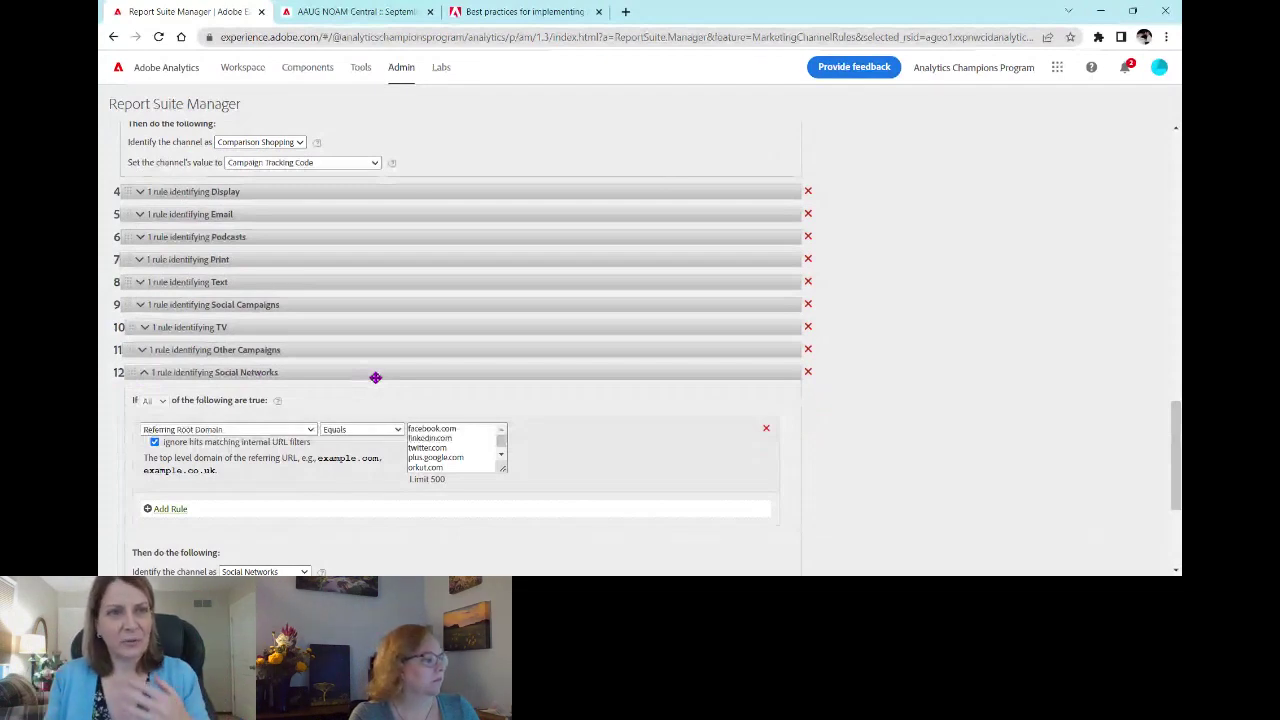
pyautogui.scroll(-1, 320, 348)
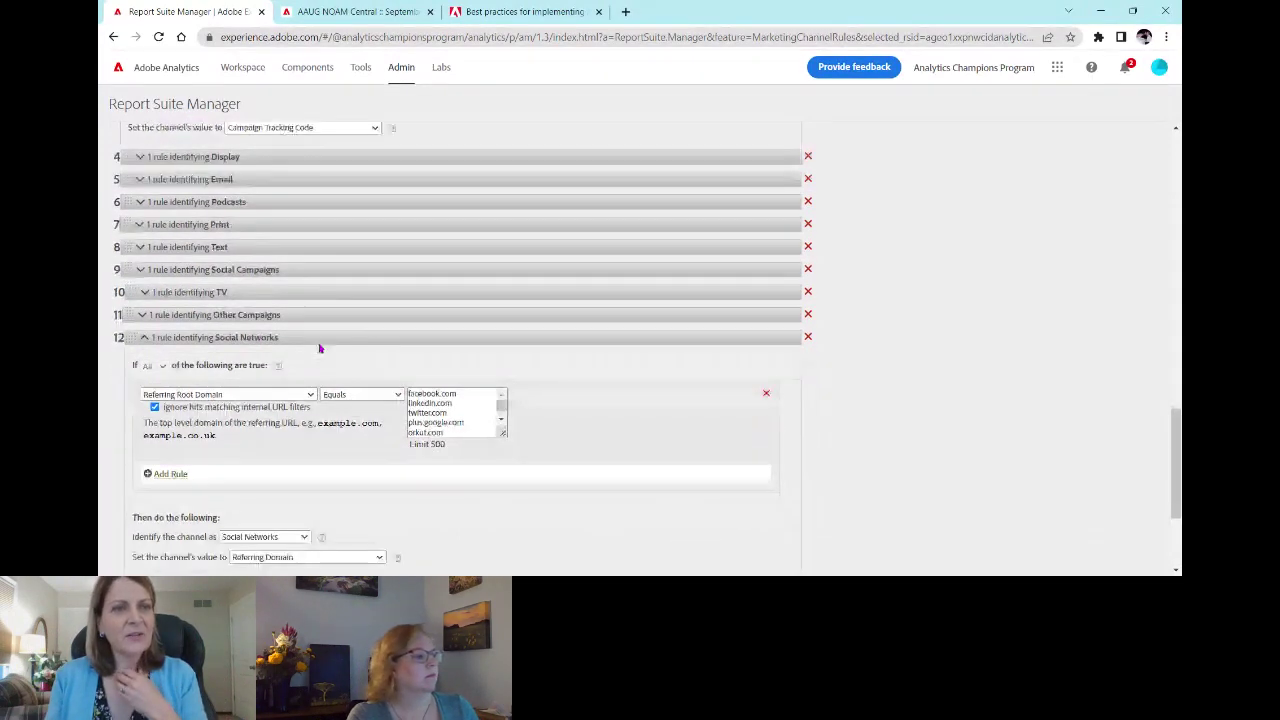
pyautogui.scroll(-5, 320, 348)
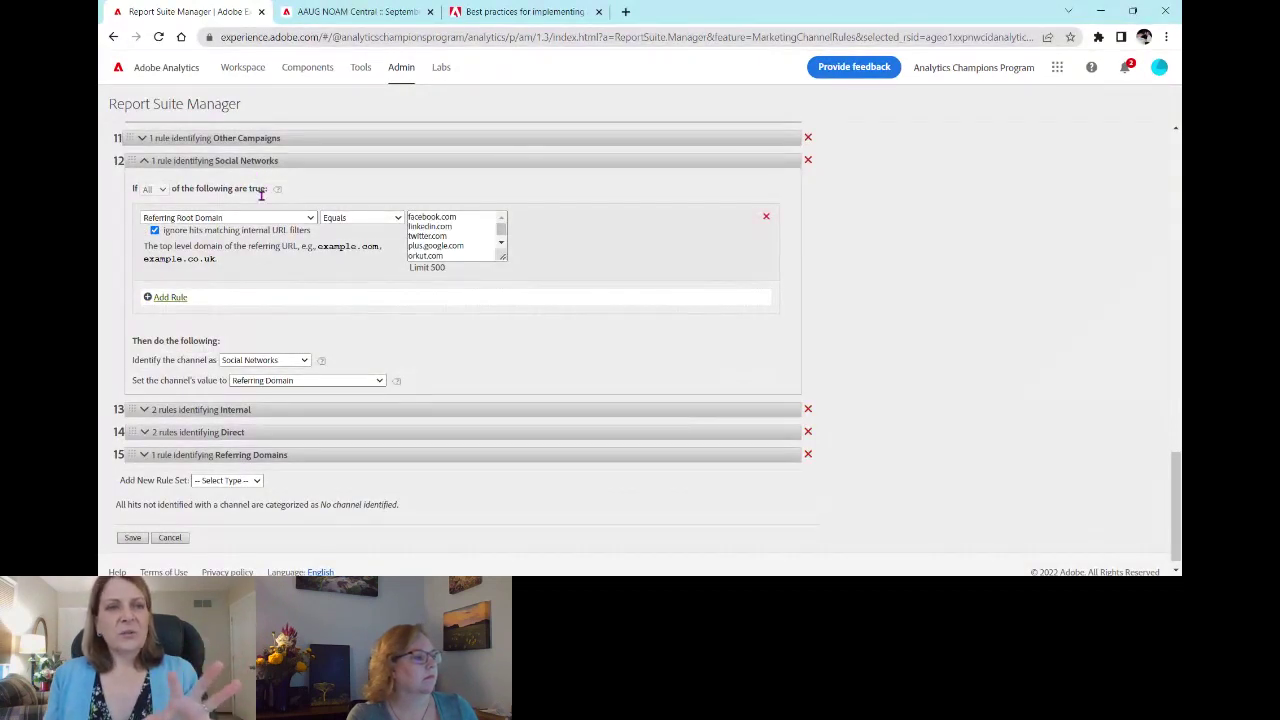
# Expand the Social Campaigns rule set and compare its tracking code condition with the Social Networks rule
pyautogui.scroll(4, 258, 202)
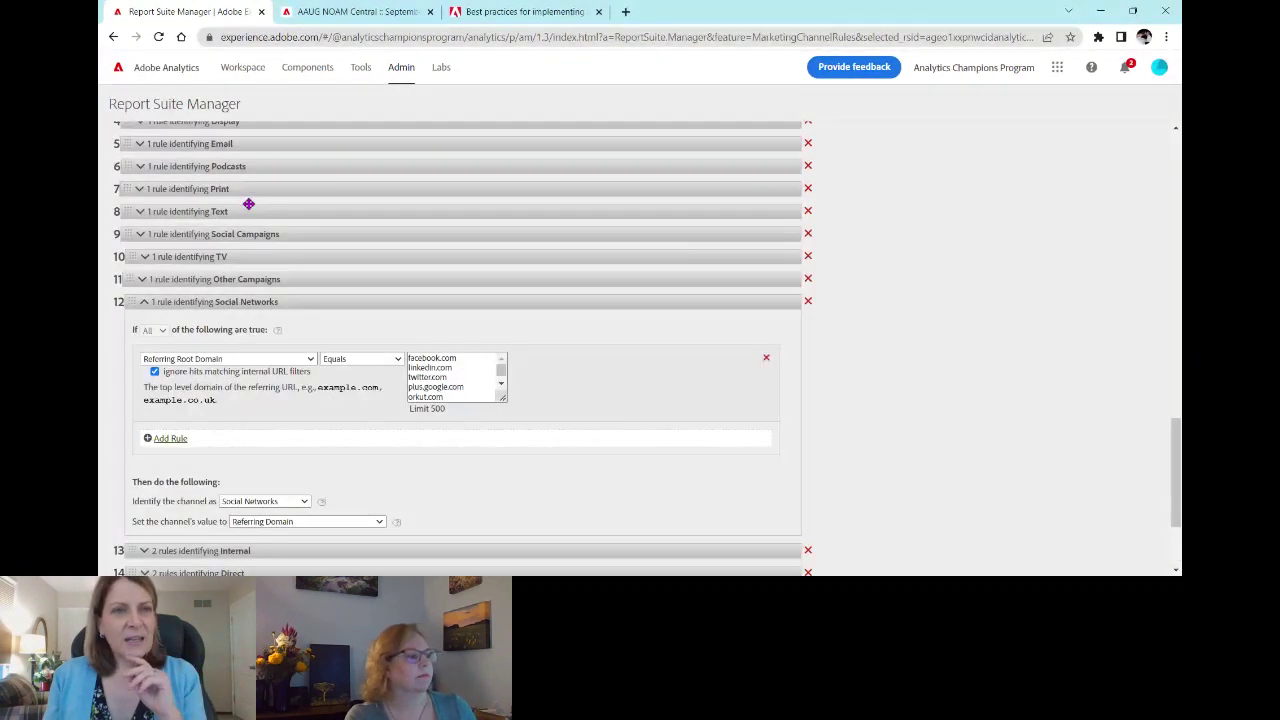
pyautogui.click(140, 234)
pyautogui.scroll(-2, 501, 325)
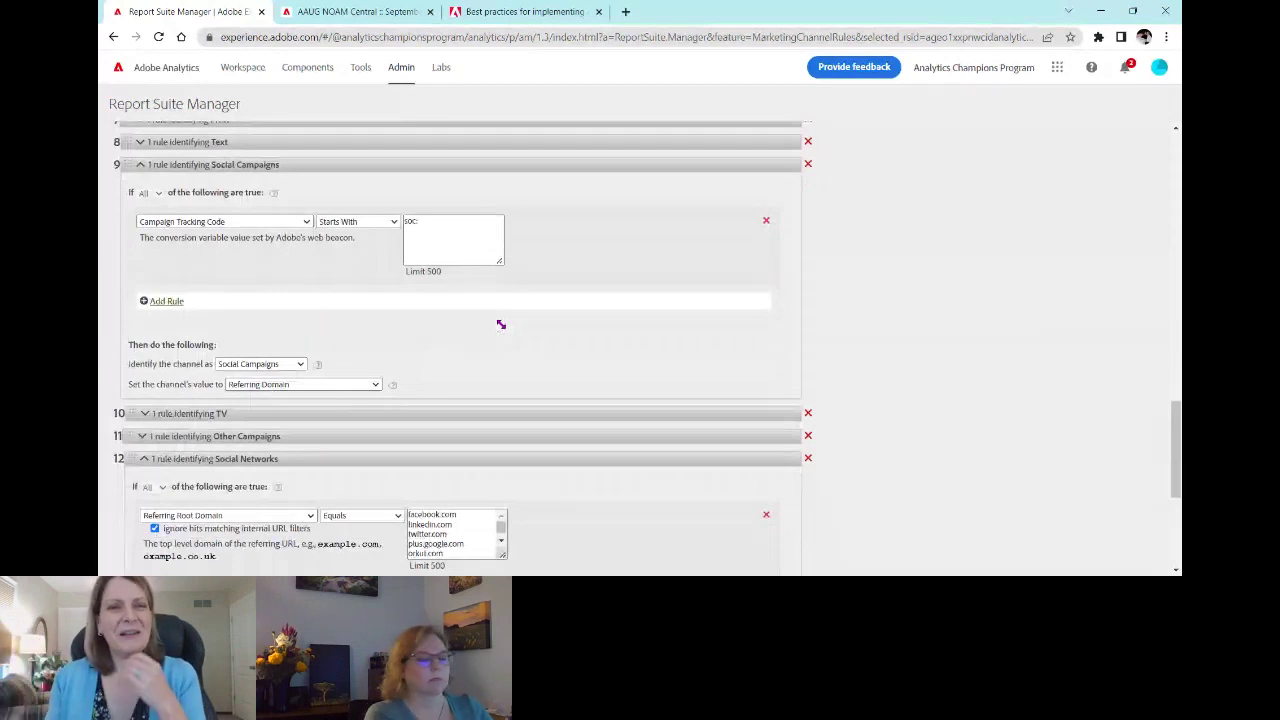
pyautogui.scroll(-4, 501, 324)
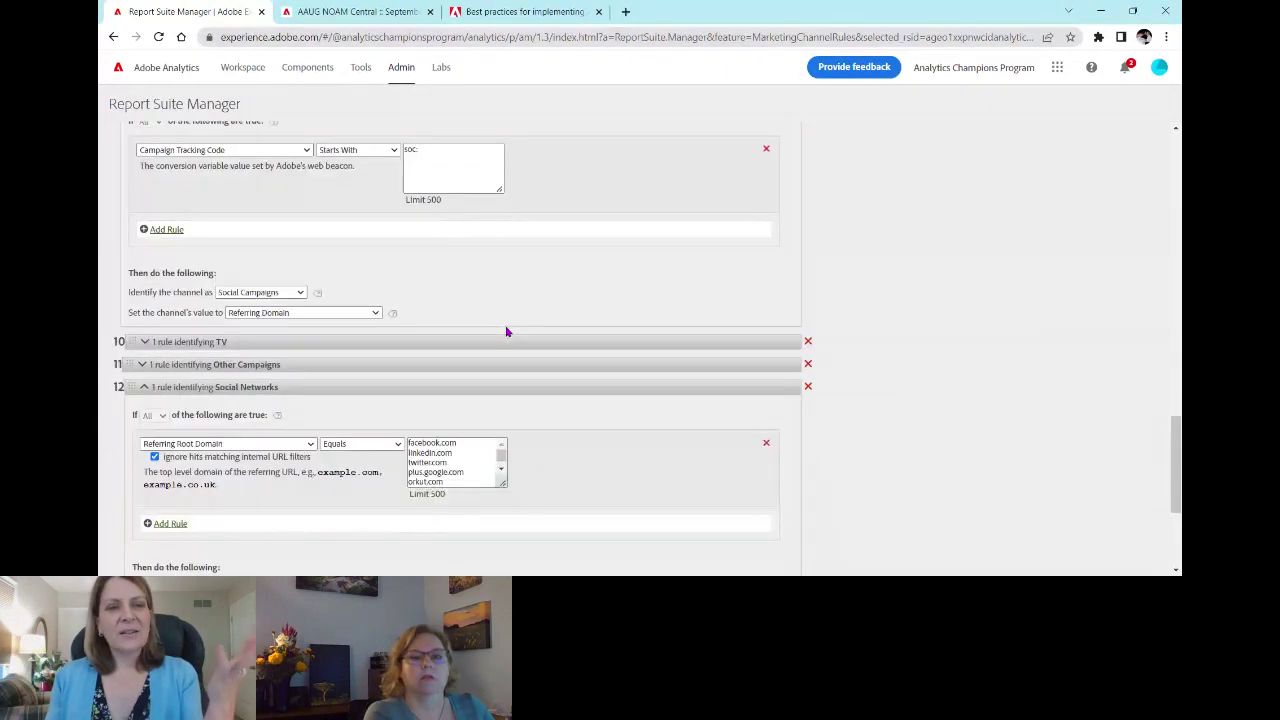
pyautogui.scroll(-2, 374, 348)
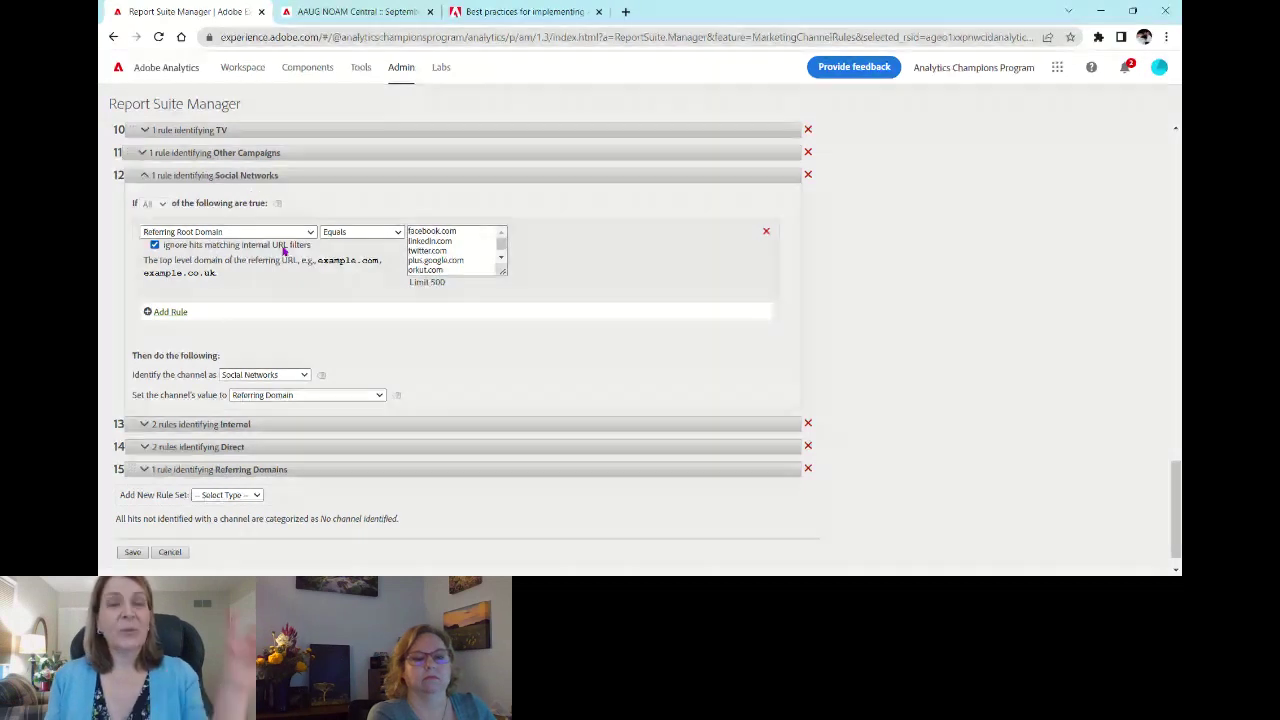
pyautogui.scroll(2, 366, 314)
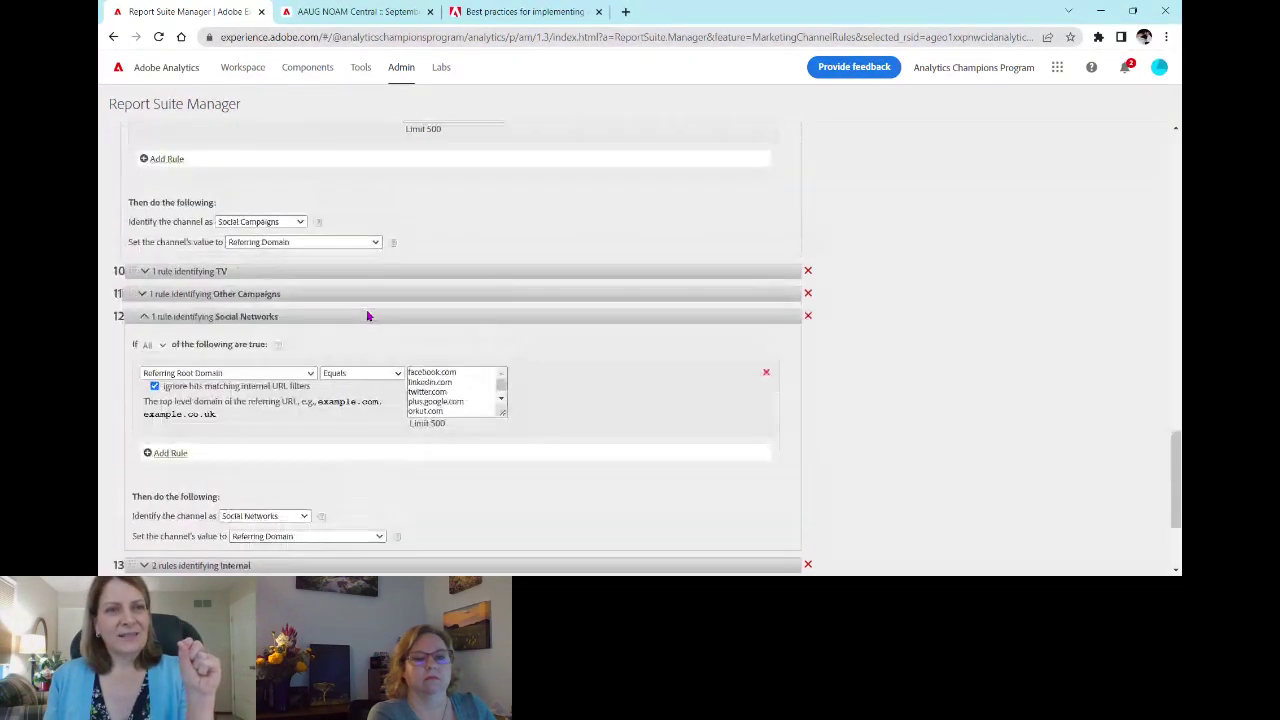
pyautogui.scroll(2, 366, 340)
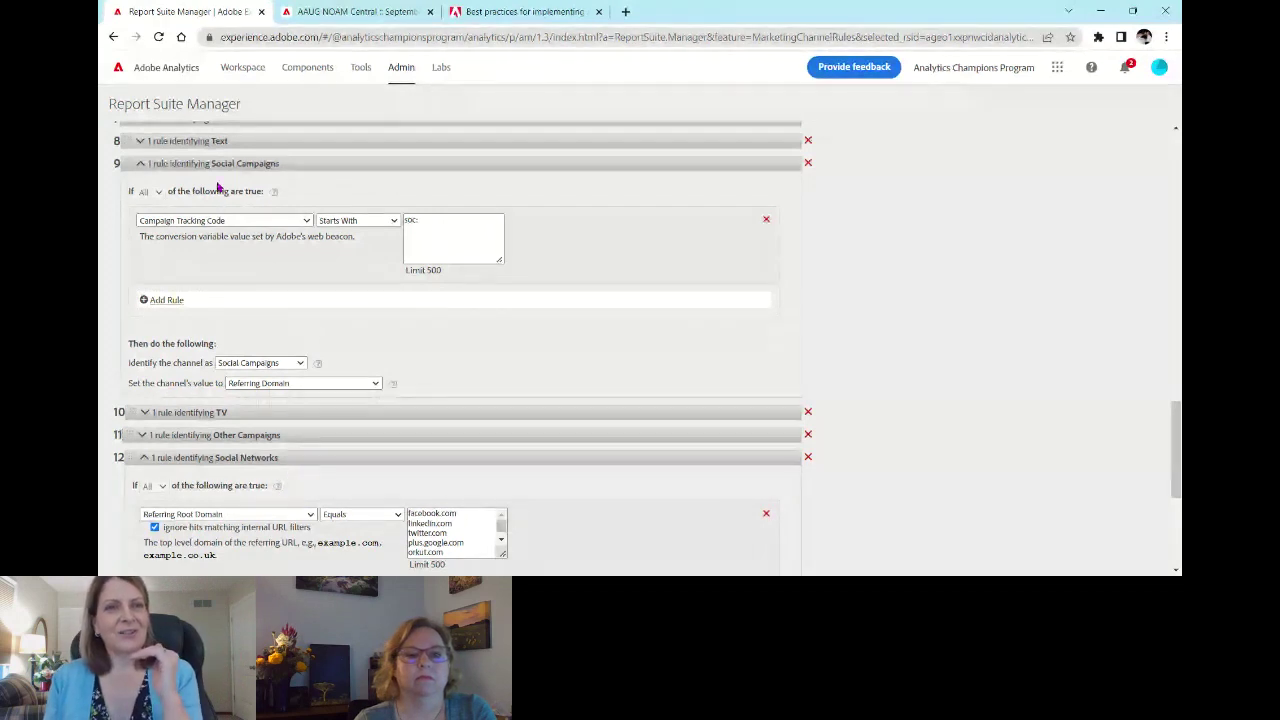
# Look through the list of referring domains in the Social Networks rule and check its channel assignment and value
pyautogui.scroll(-1, 343, 414)
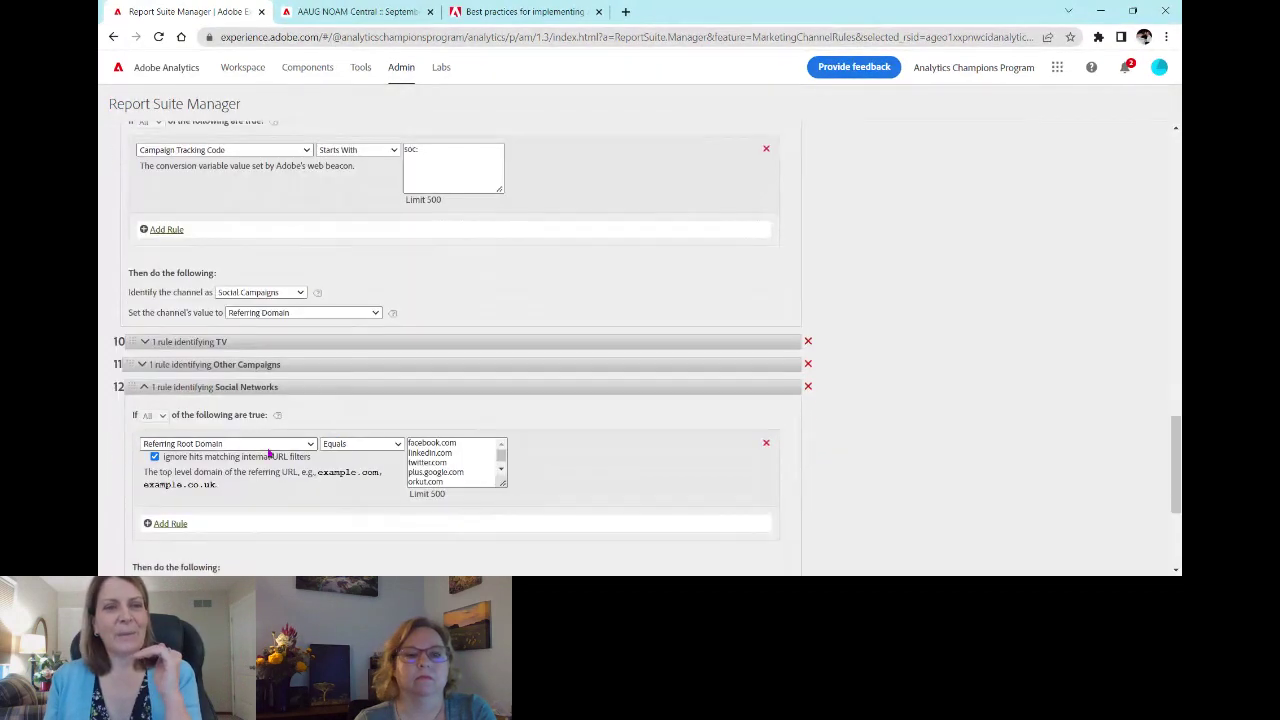
pyautogui.scroll(-2, 400, 416)
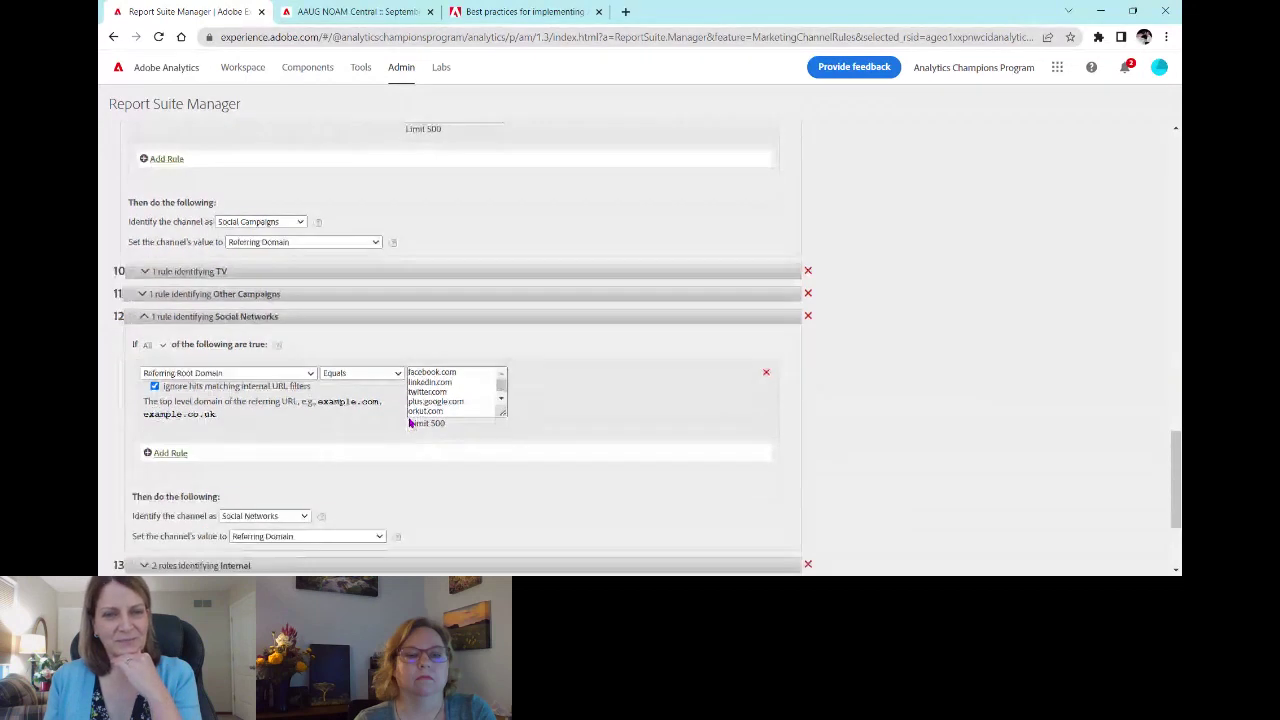
pyautogui.scroll(-1, 430, 385)
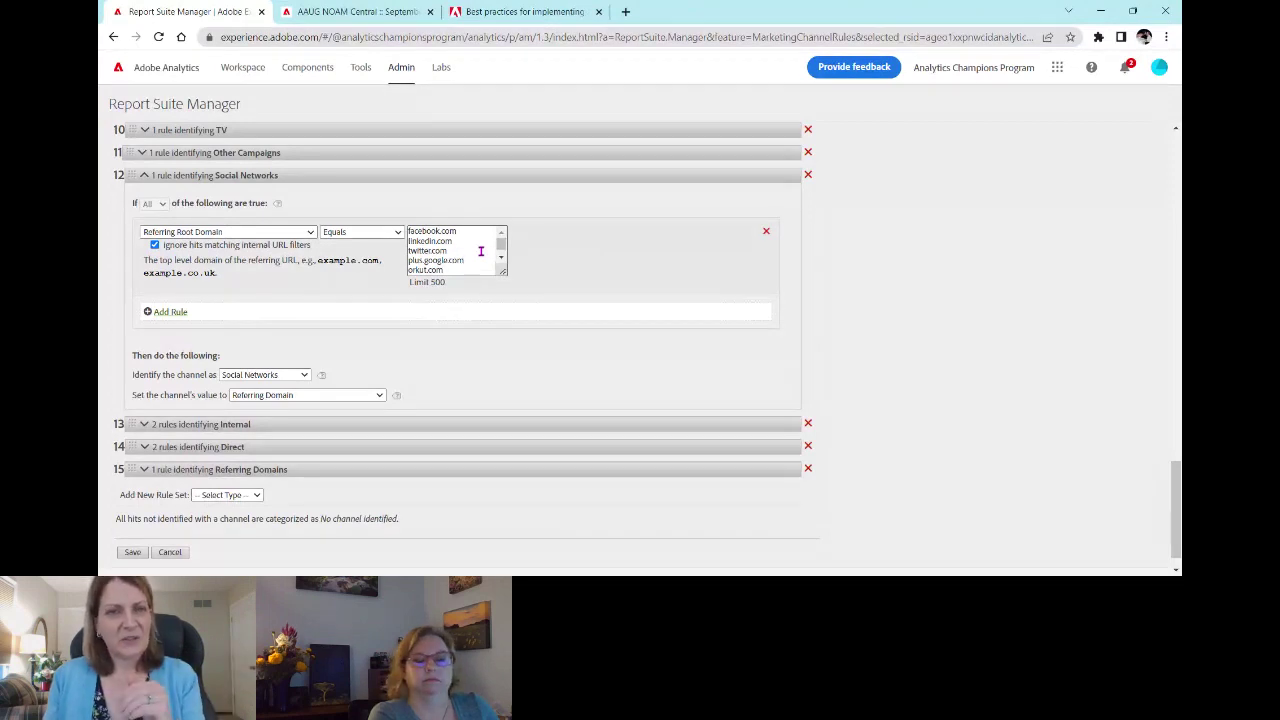
pyautogui.scroll(-2, 455, 250)
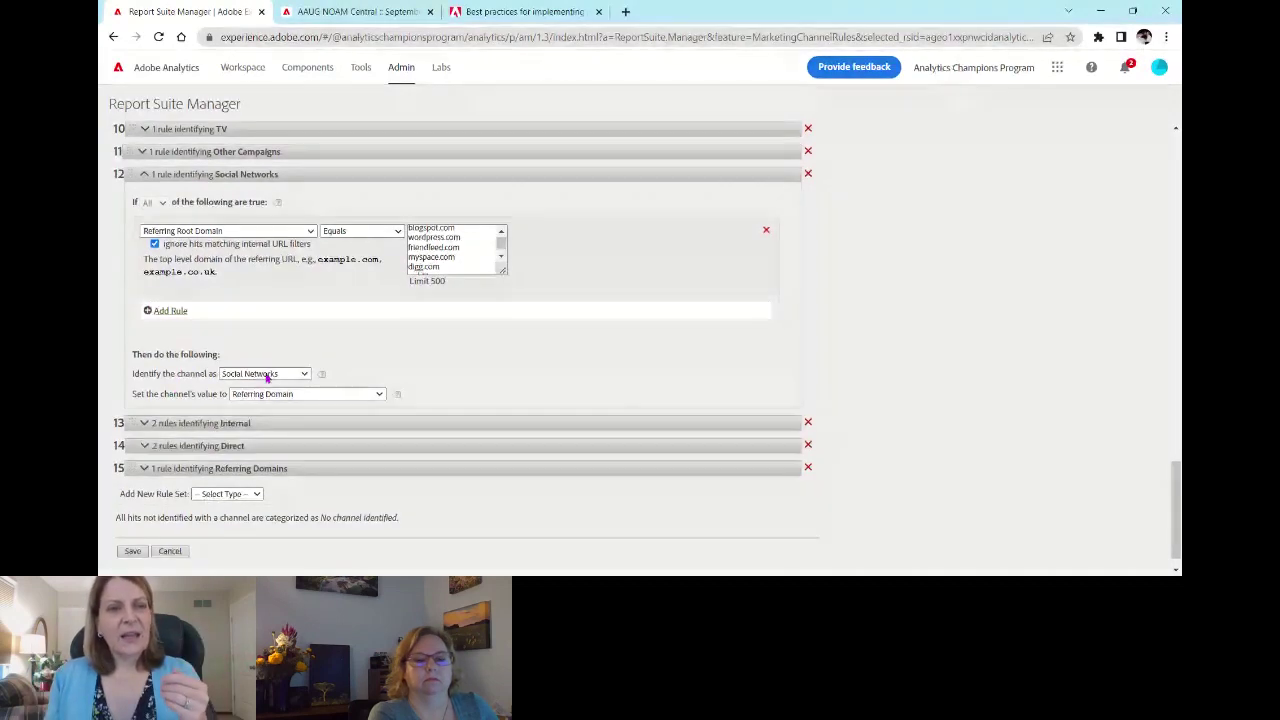
pyautogui.scroll(-1, 178, 378)
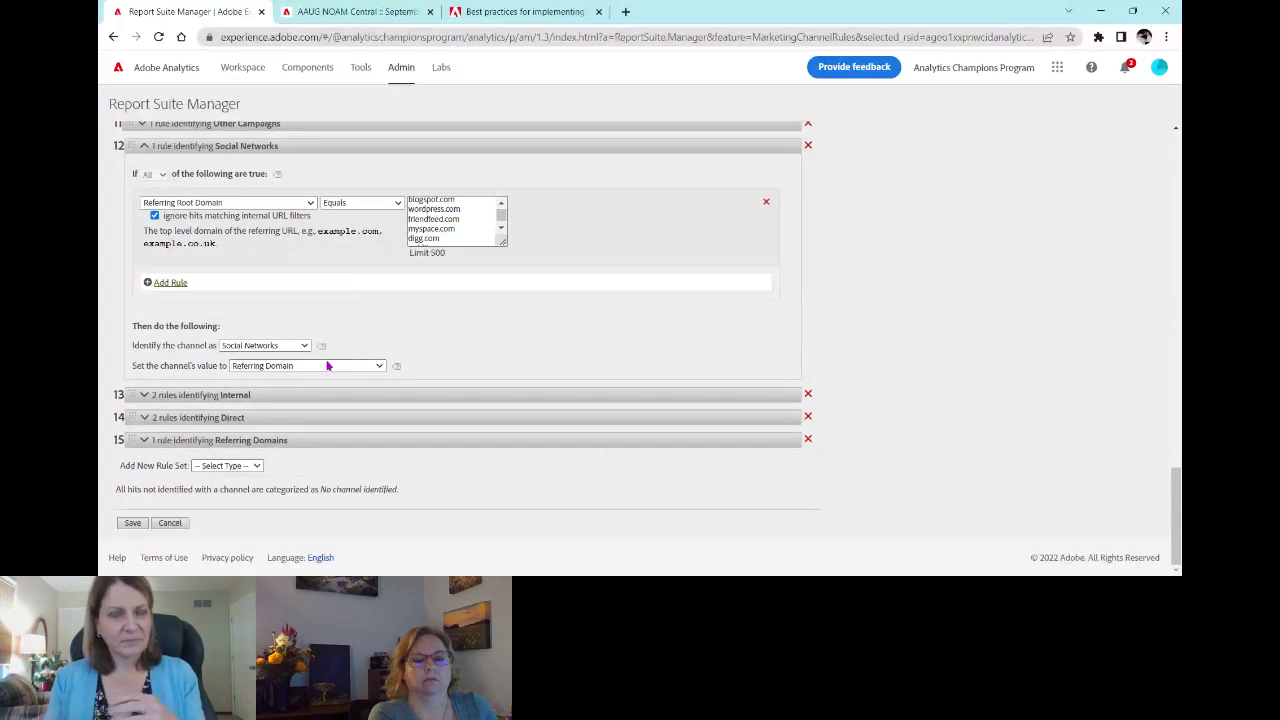
# Collapse the Social Networks and Social Campaigns rule sets
pyautogui.scroll(1, 326, 366)
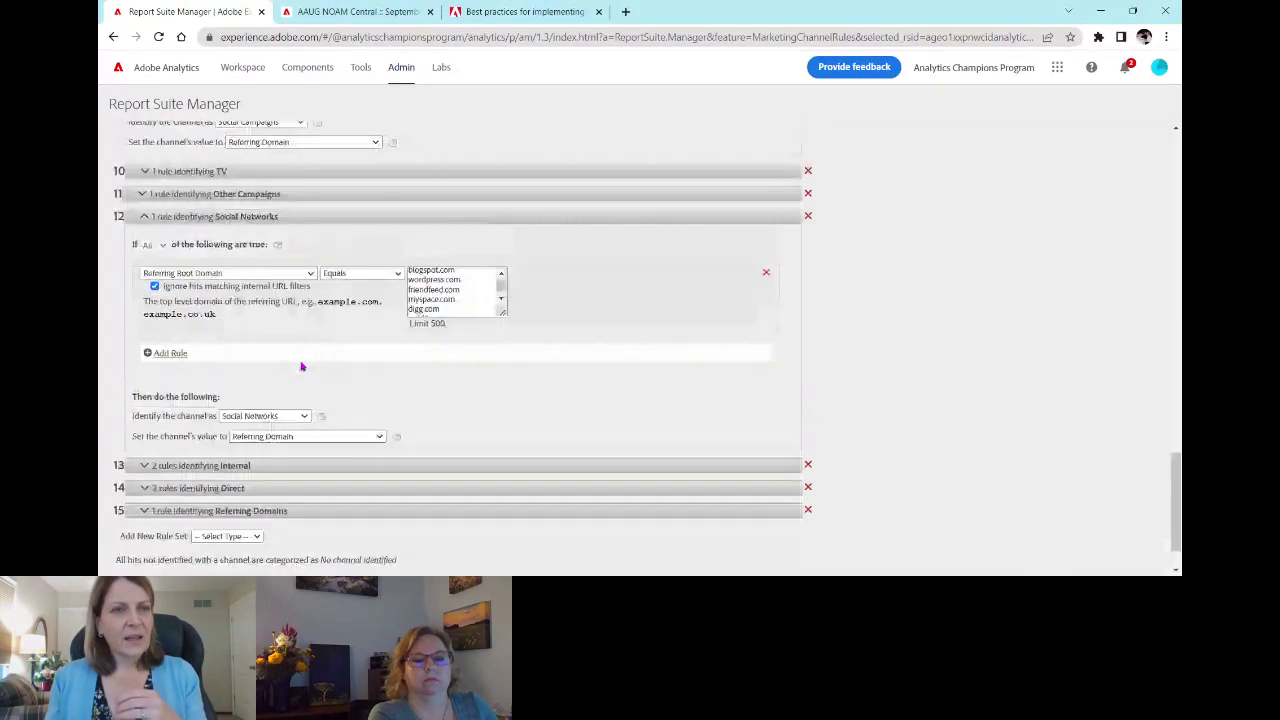
pyautogui.click(148, 217)
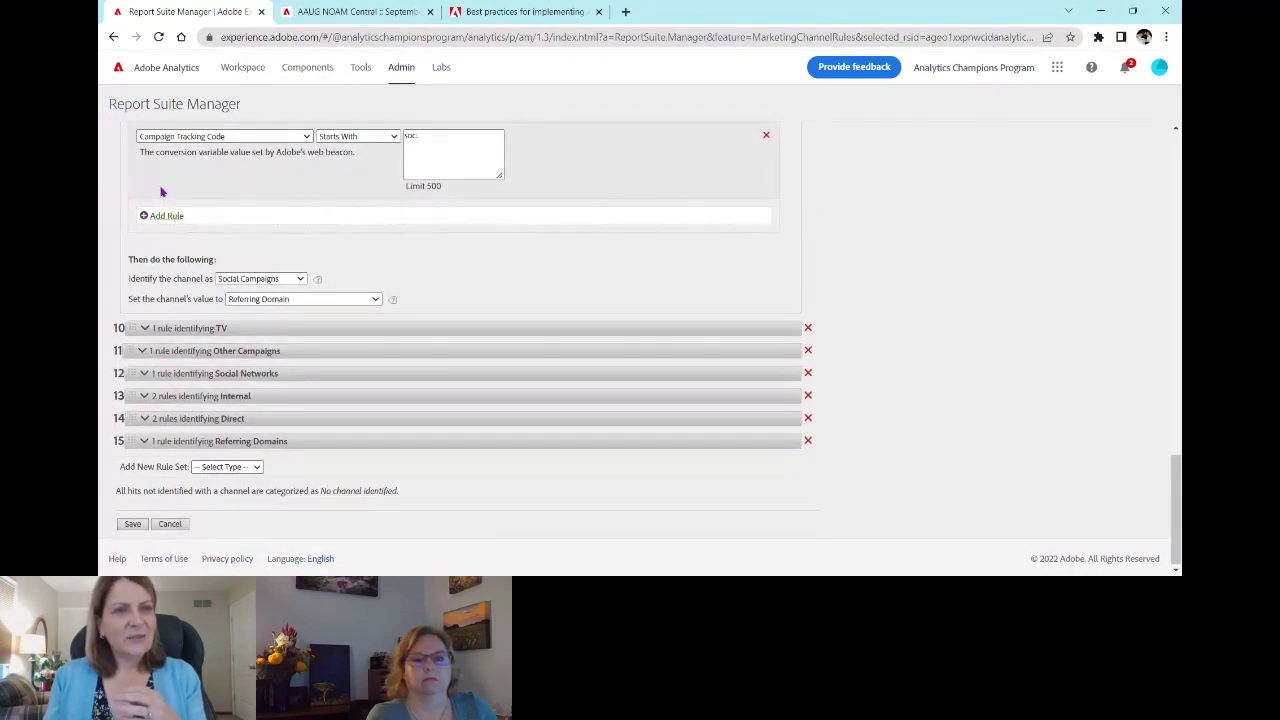
pyautogui.scroll(3, 163, 189)
pyautogui.click(140, 293)
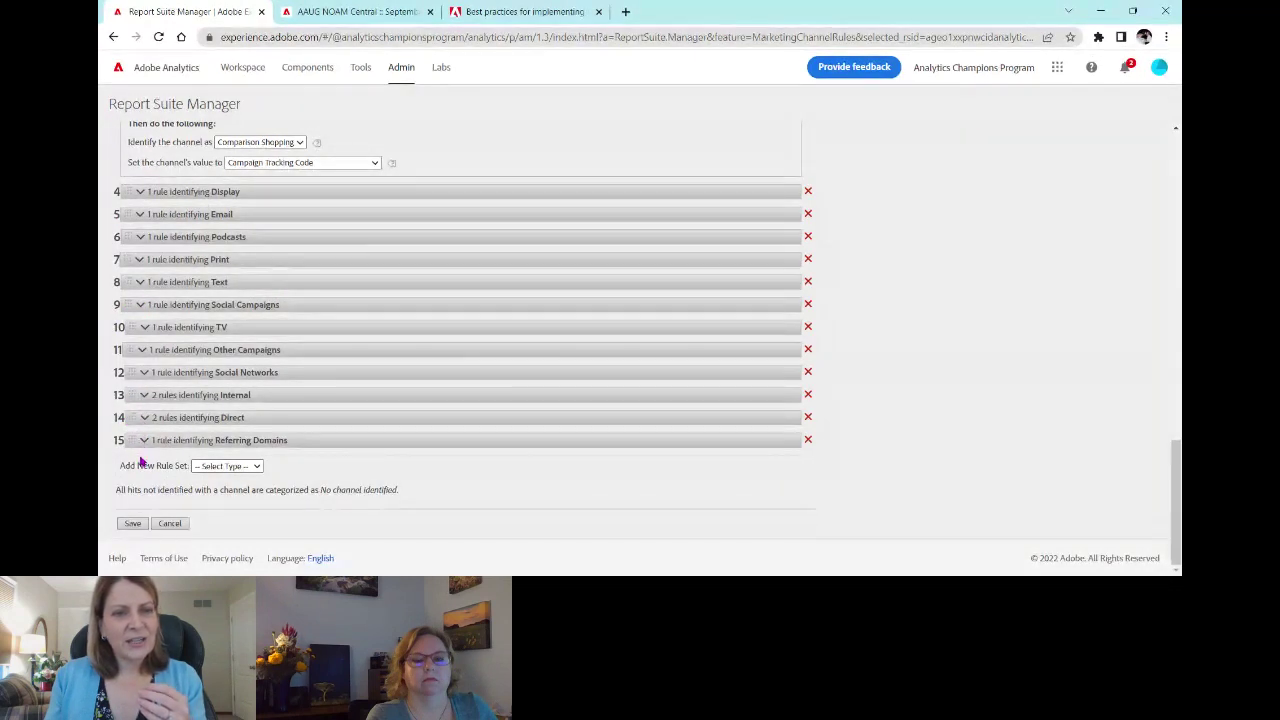
# Expand the Internal rule set, examine its two conditions and channel assignment, and collapse it again
pyautogui.click(142, 398)
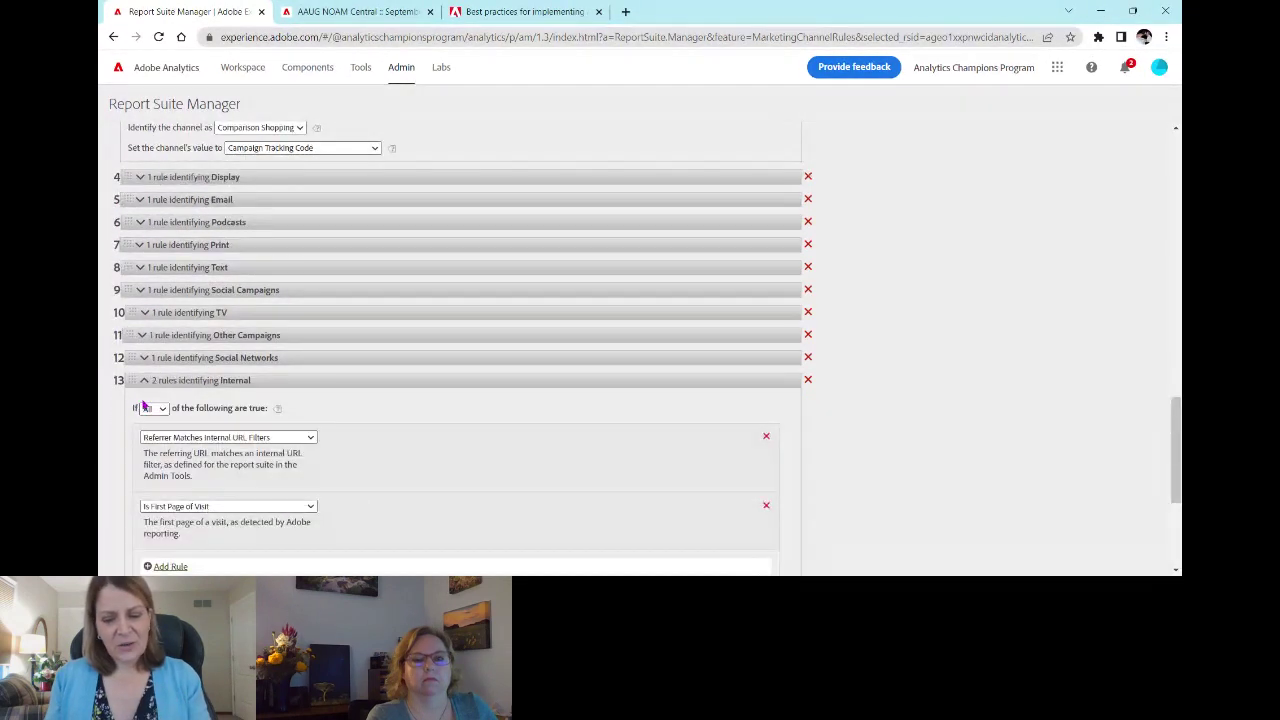
pyautogui.scroll(-3, 535, 450)
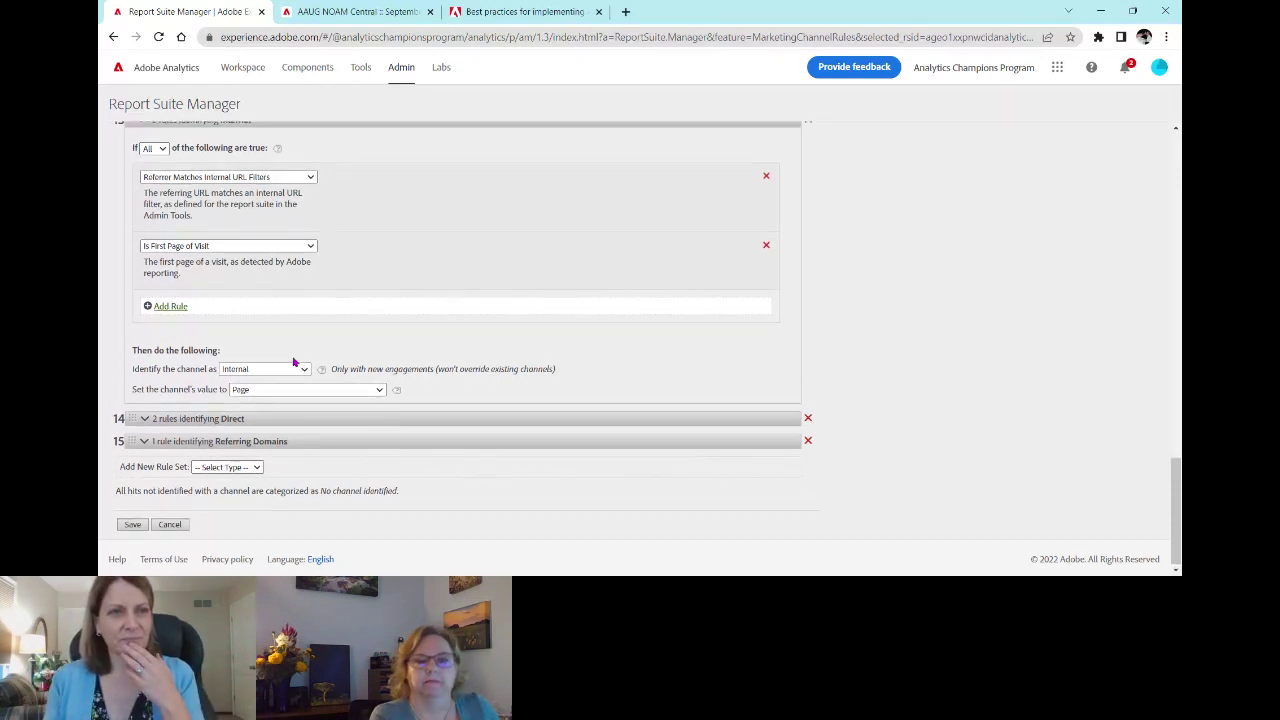
pyautogui.scroll(1, 200, 250)
pyautogui.click(143, 193)
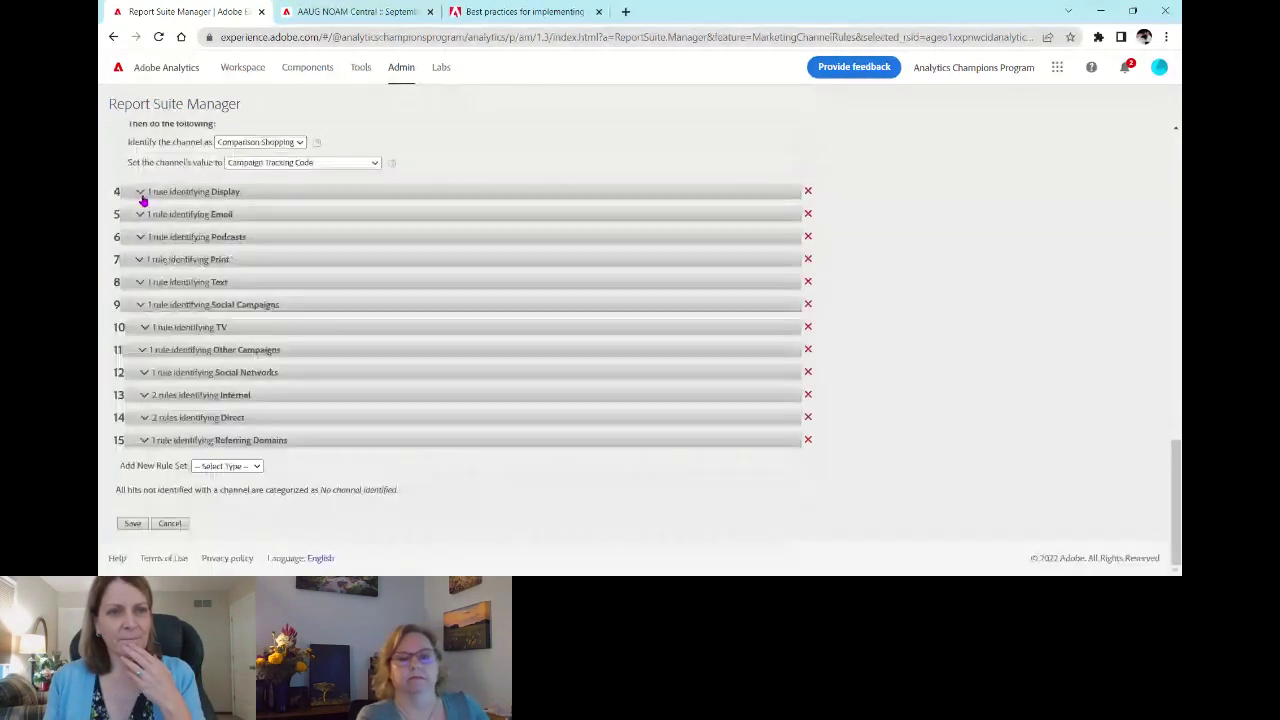
# Examine the conditions and channel settings of the Direct and Referring Domains rule sets, collapsing each one after reviewing it
pyautogui.click(141, 418)
pyautogui.scroll(-1, 363, 403)
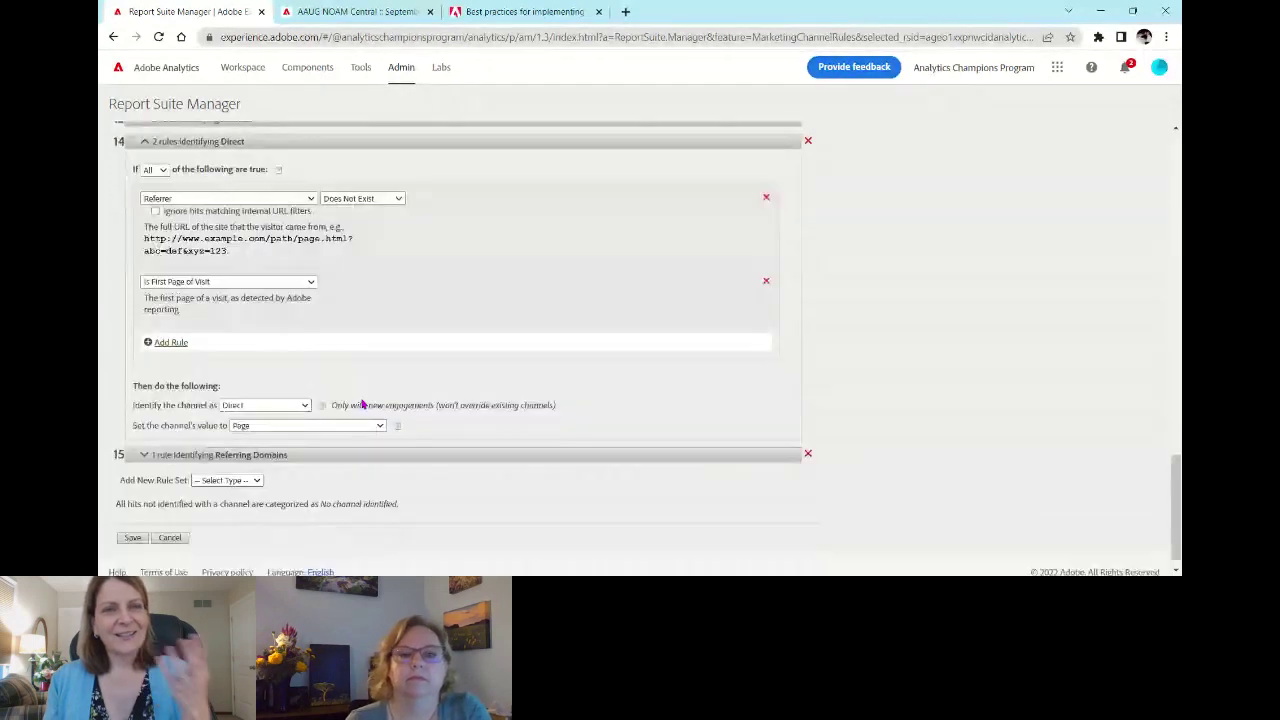
pyautogui.click(208, 229)
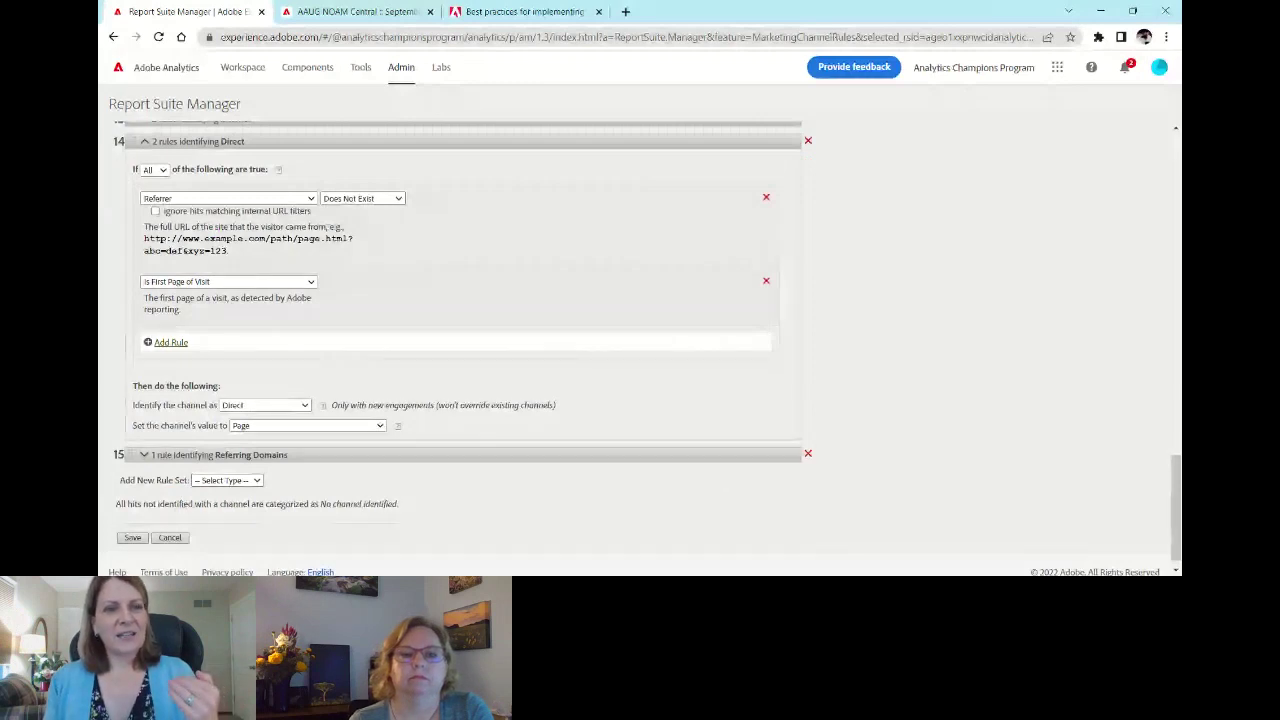
pyautogui.scroll(-1, 220, 225)
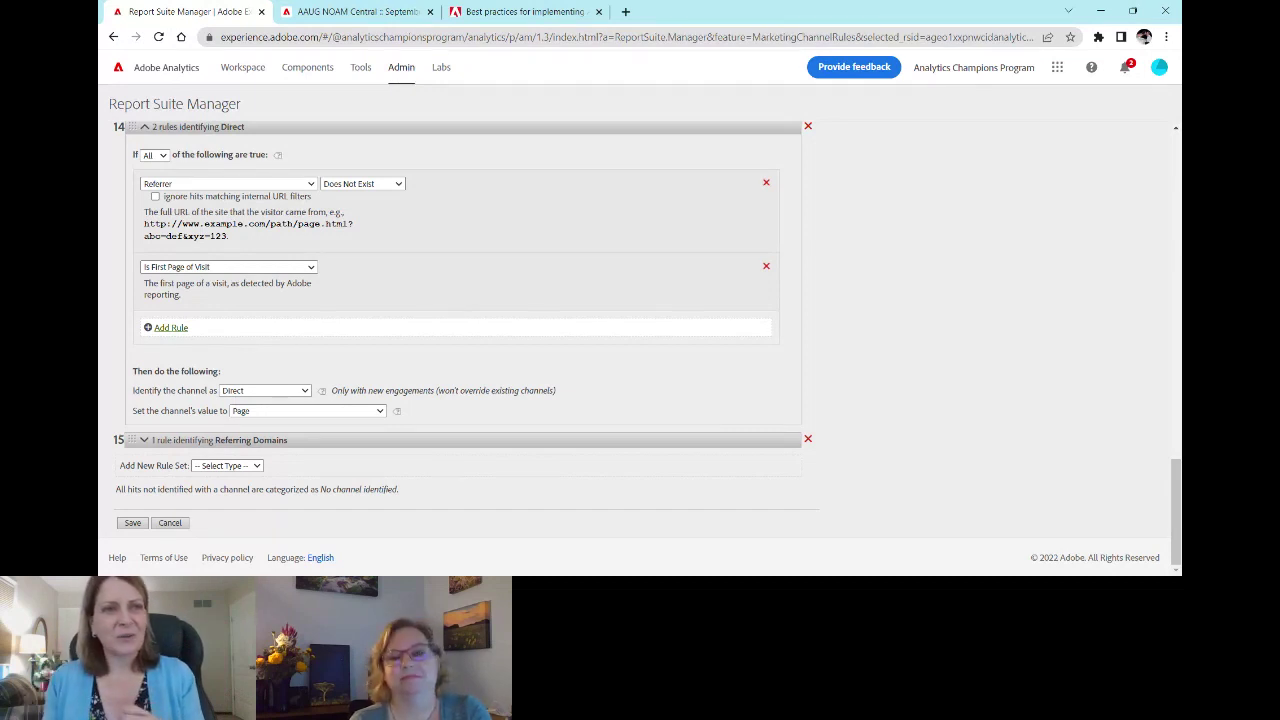
pyautogui.click(144, 127)
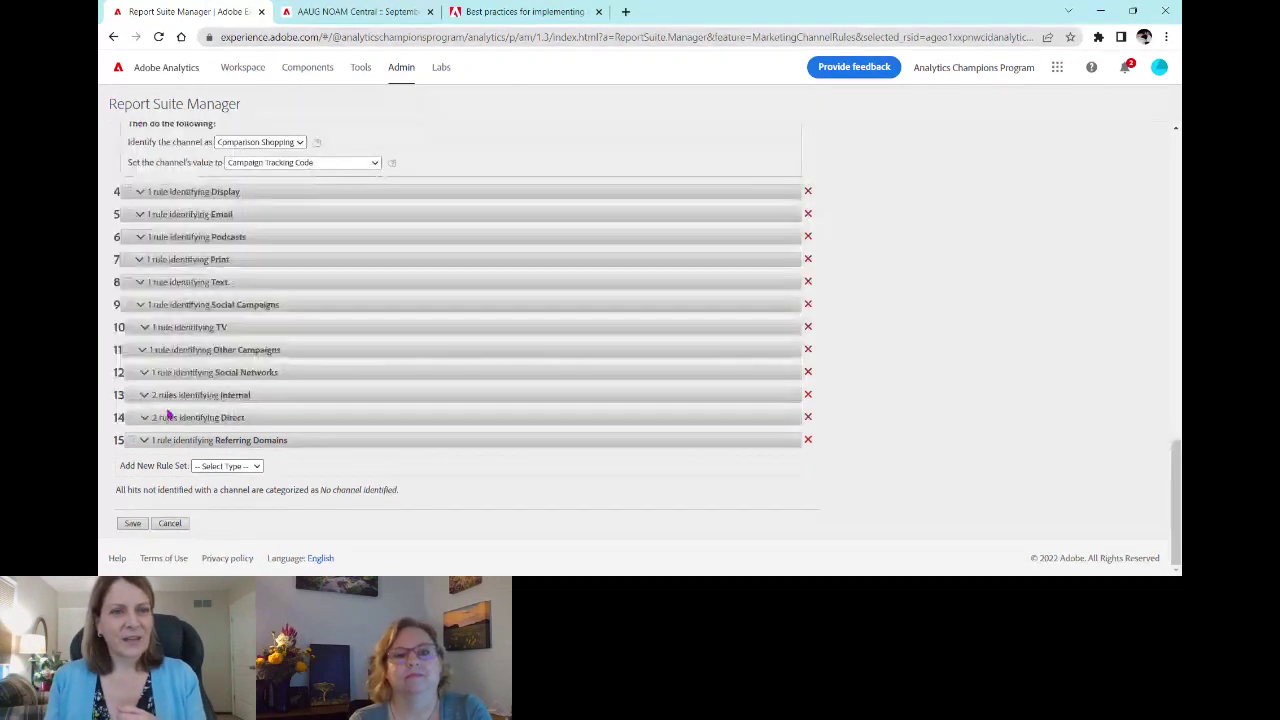
pyautogui.click(144, 446)
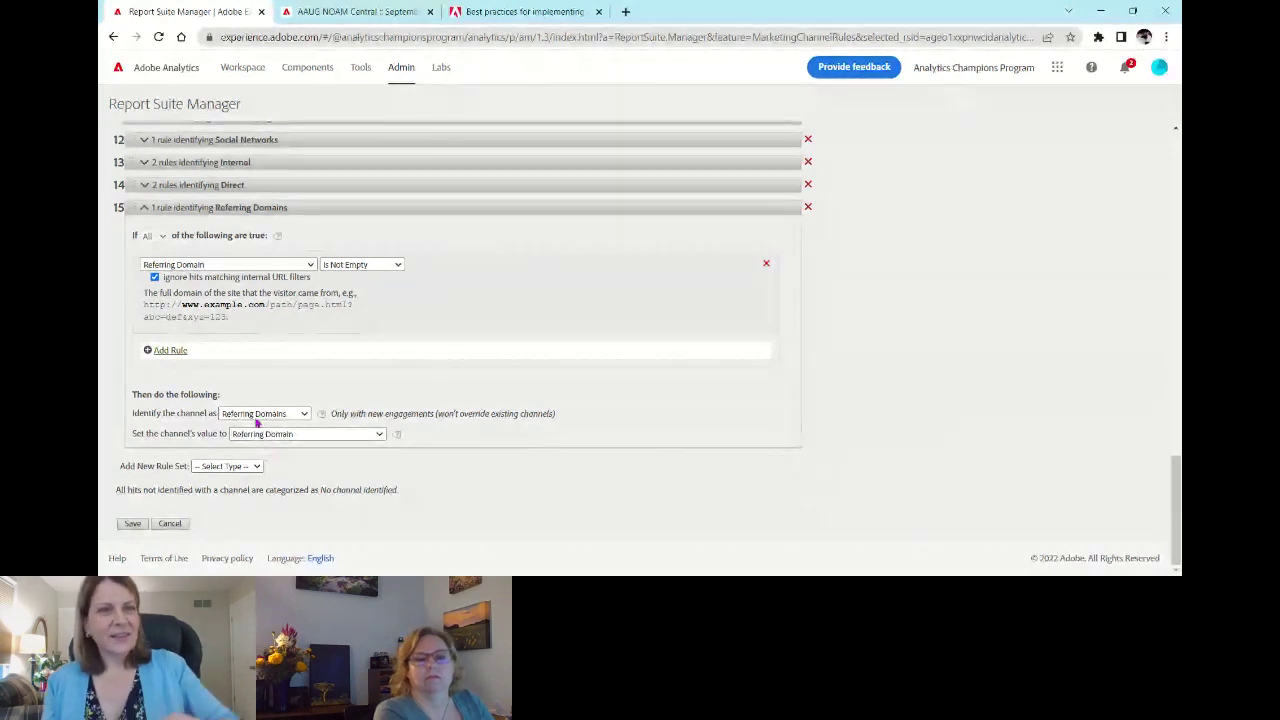
pyautogui.click(140, 208)
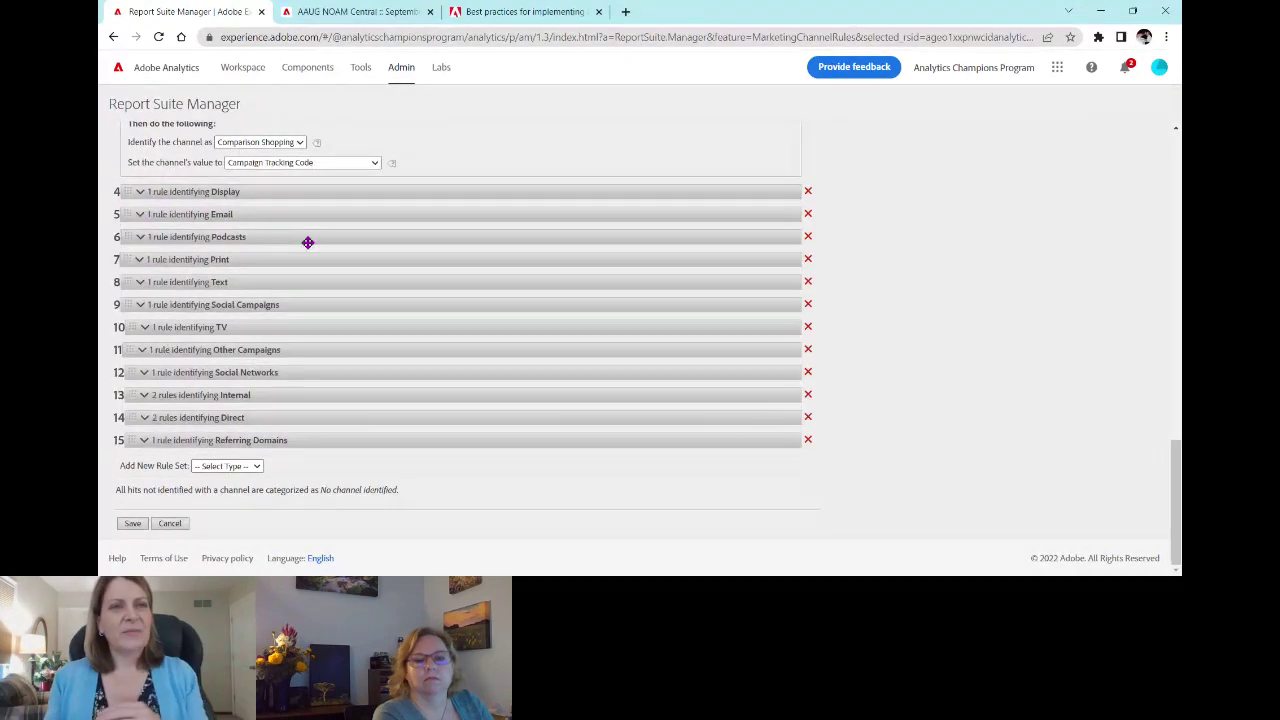
# Collapse the Comparison Shopping, Natural Search and Paid Search rule sets so only the processing order list remains
pyautogui.scroll(5, 307, 241)
pyautogui.click(140, 367)
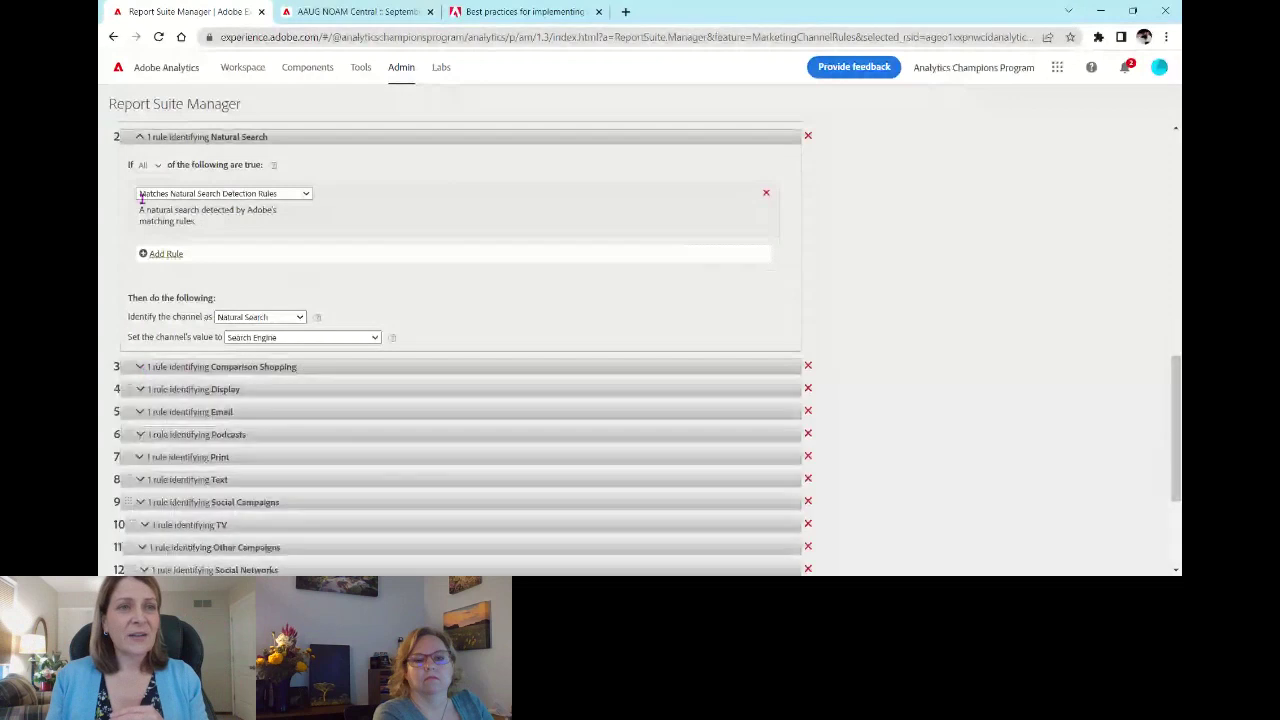
pyautogui.click(142, 141)
pyautogui.scroll(4, 180, 190)
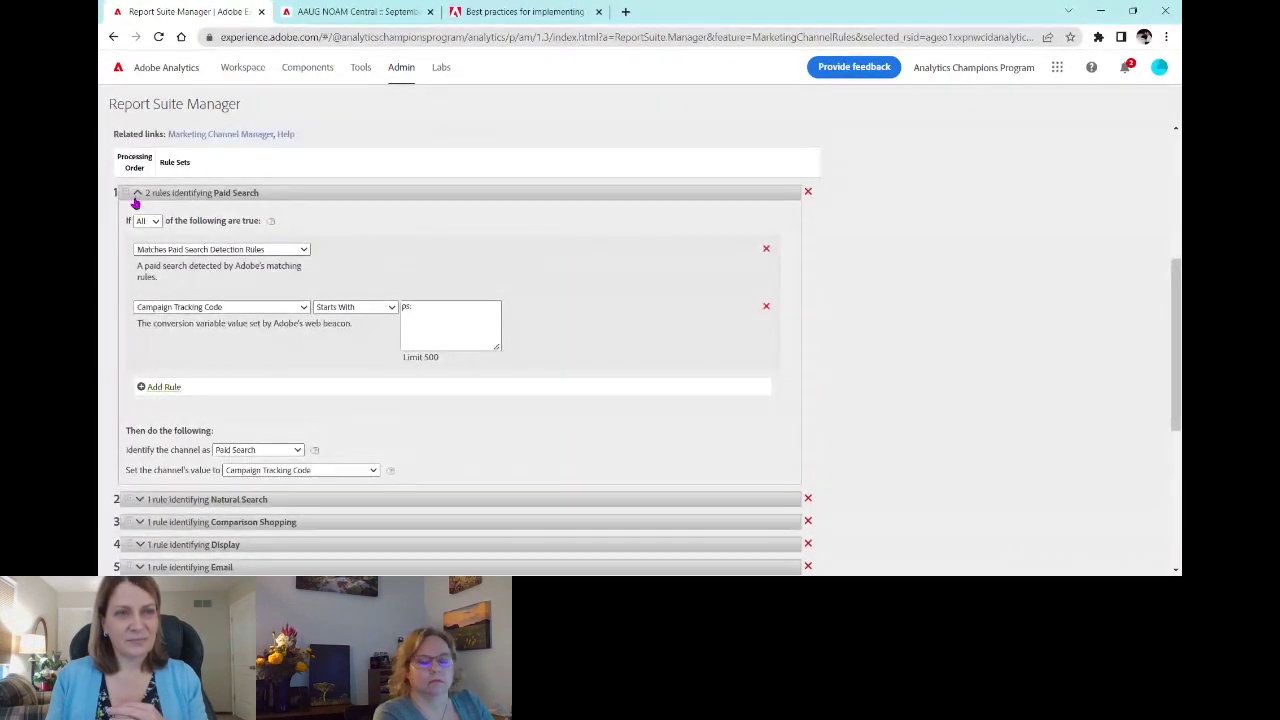
pyautogui.click(137, 195)
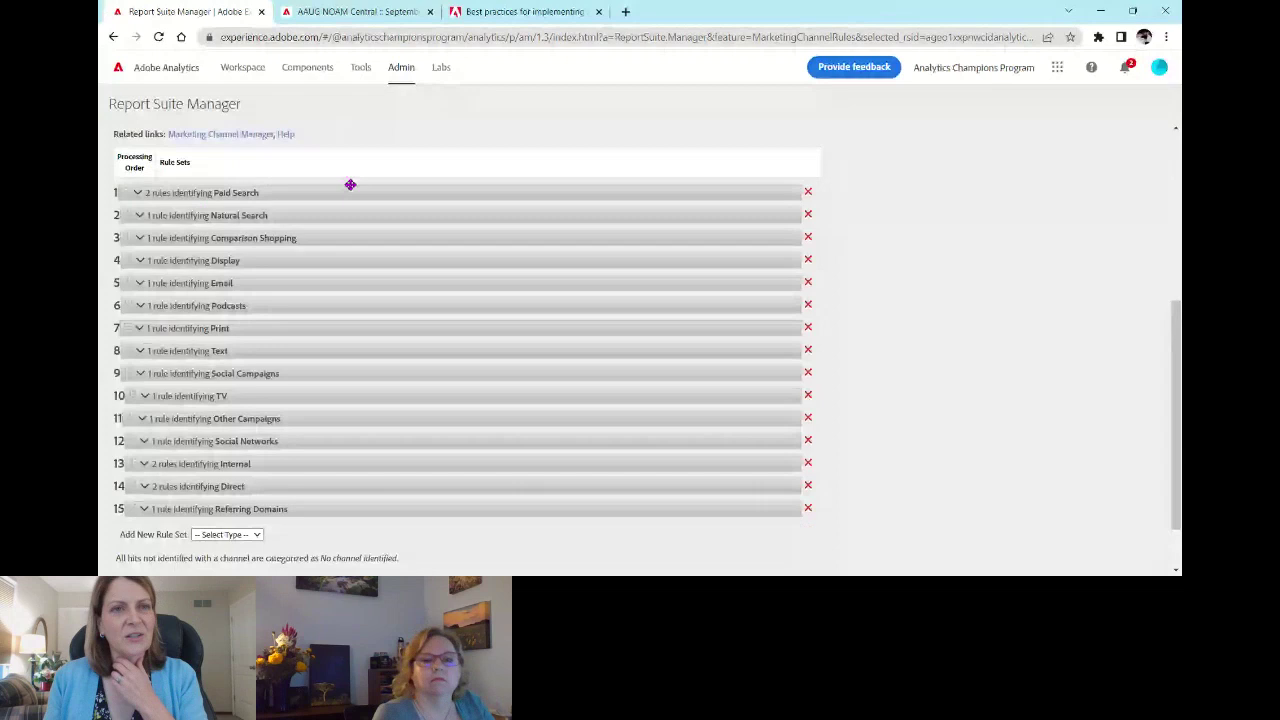
# Open the report suite's Paid Search Detection settings and review the note on query string case sensitivity and the query string field
pyautogui.scroll(3, 350, 184)
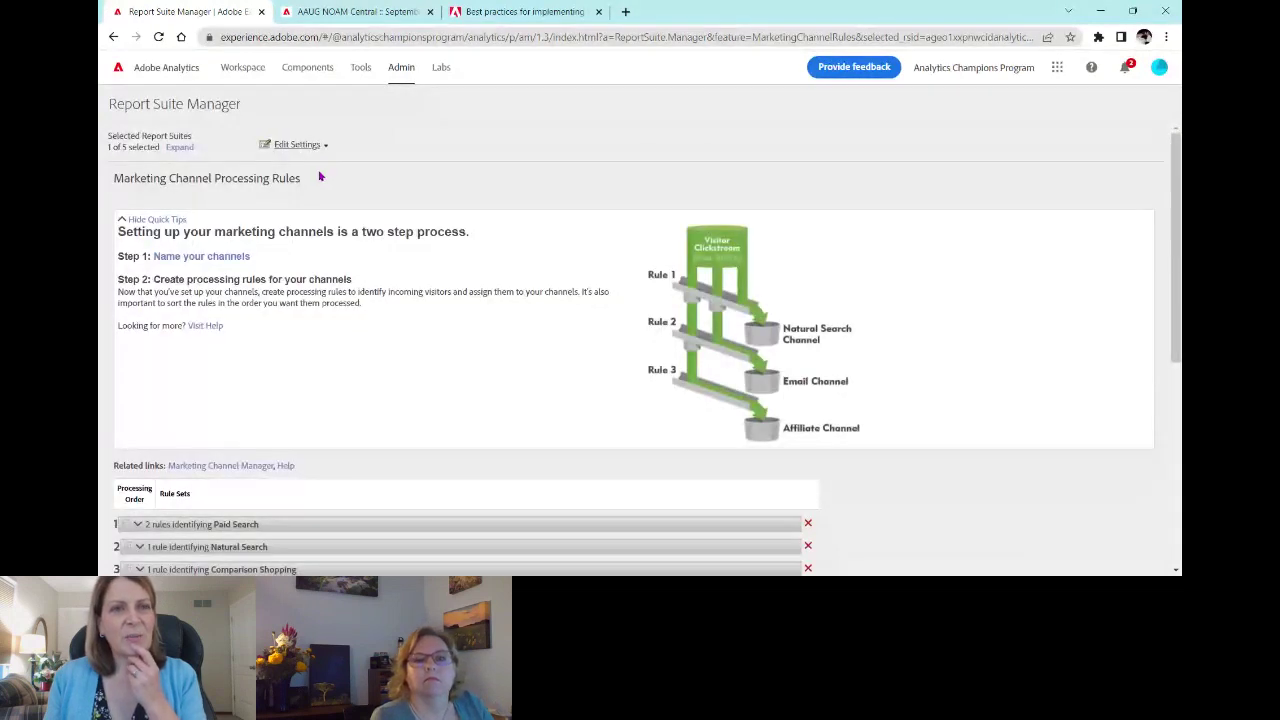
pyautogui.click(297, 145)
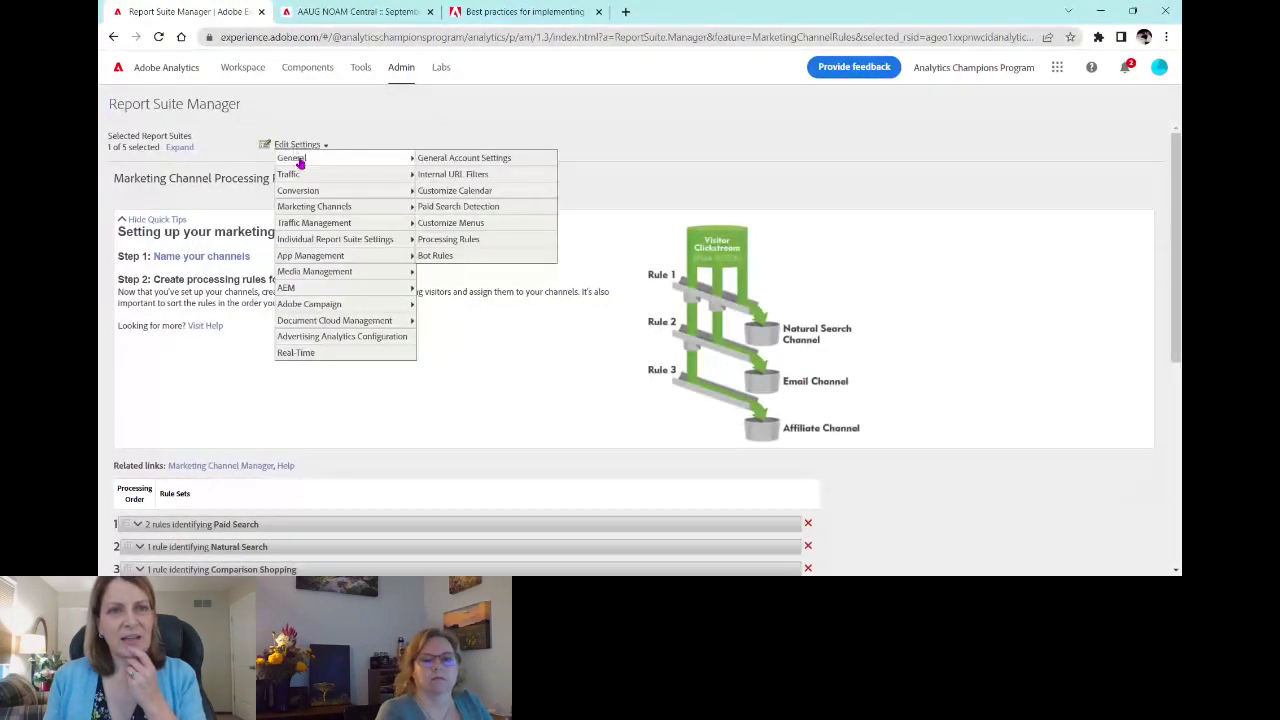
pyautogui.click(473, 210)
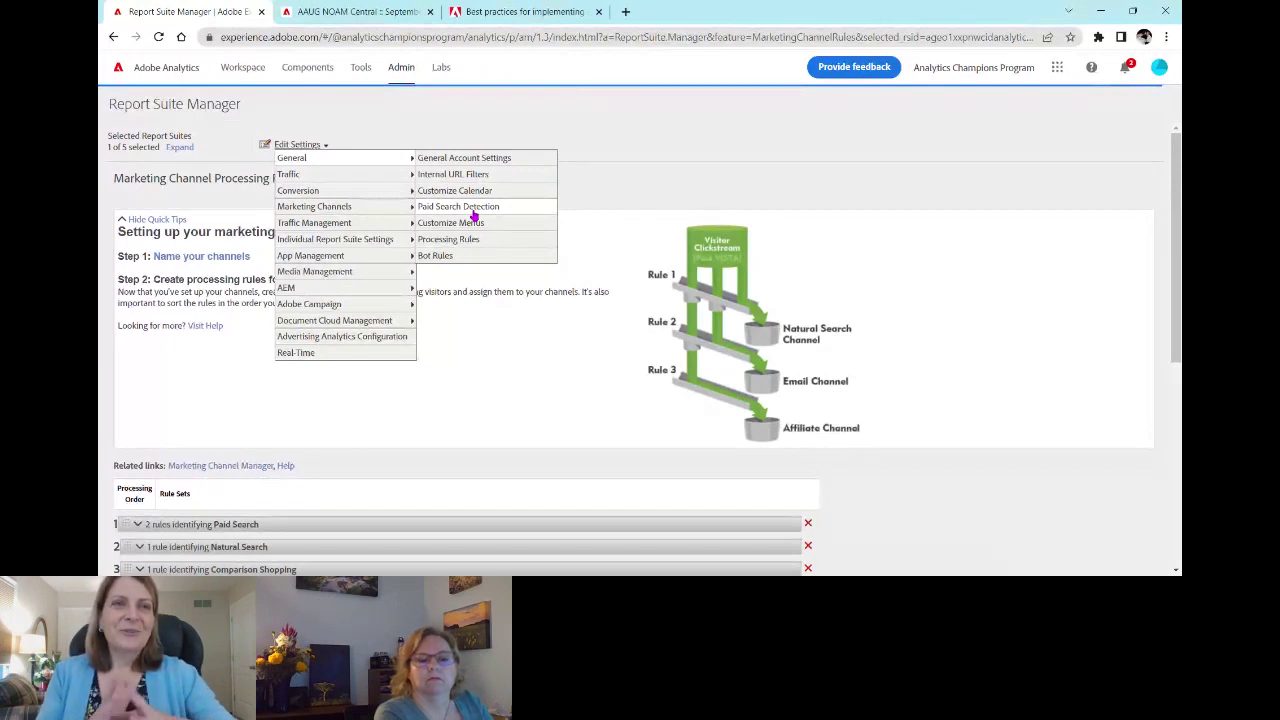
pyautogui.click(473, 211)
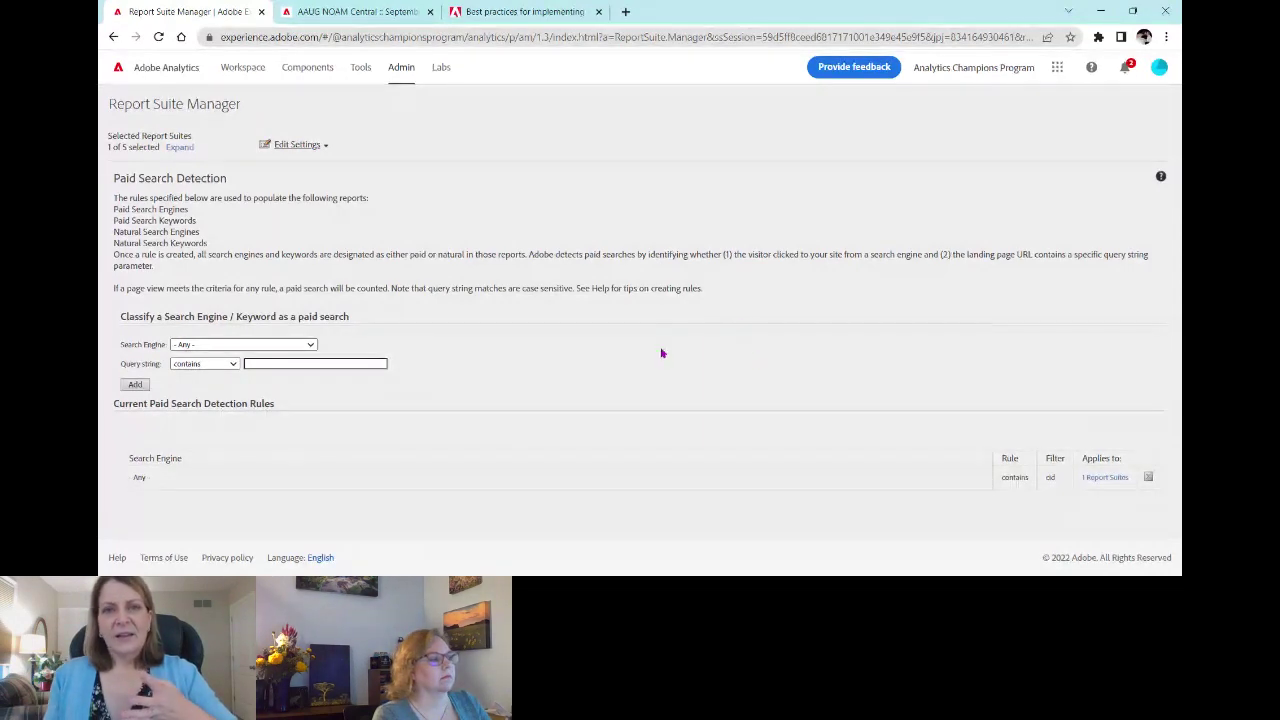
pyautogui.moveTo(509, 288); pyautogui.dragTo(576, 290)
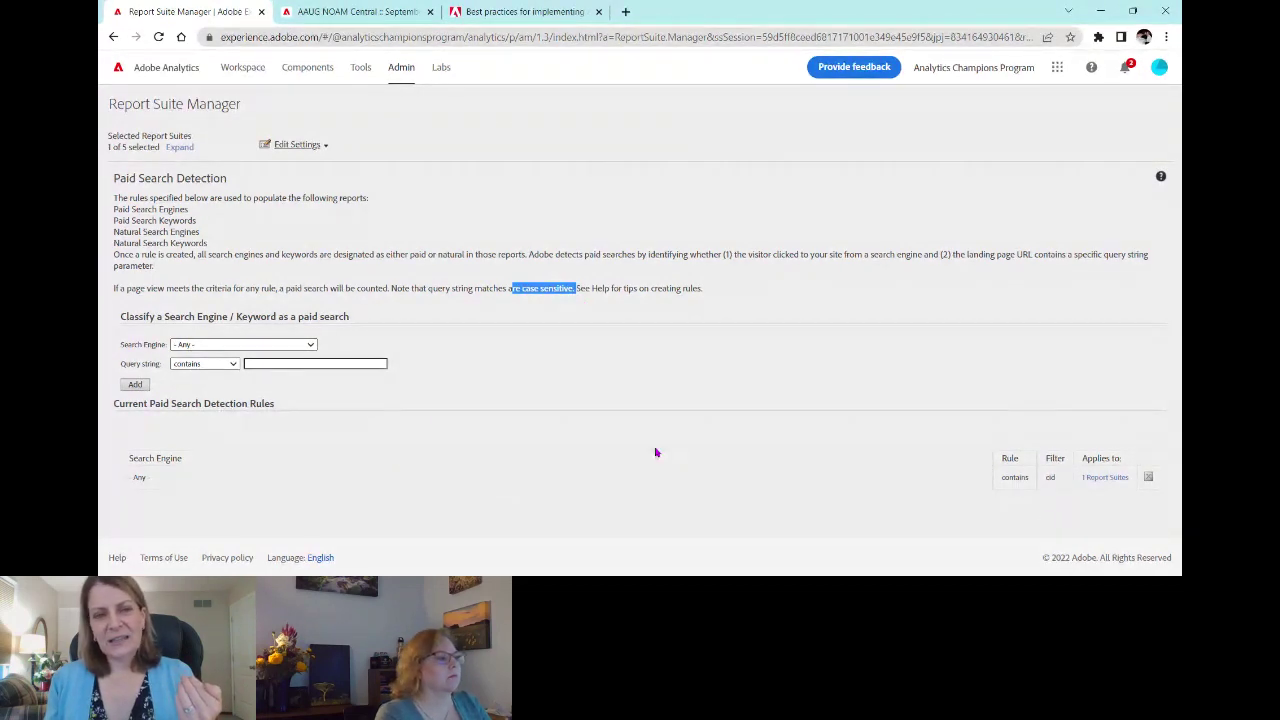
pyautogui.click(318, 364)
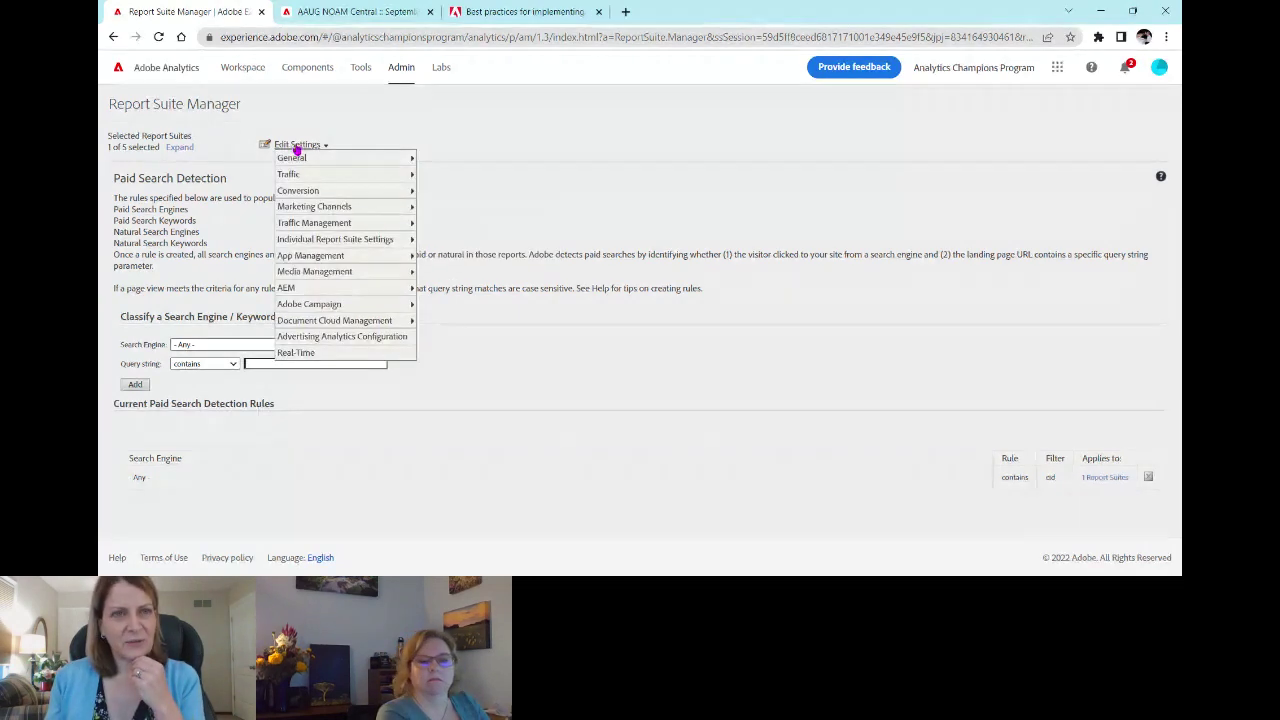
# Open the report suite's Marketing Channel Expiration settings
pyautogui.moveTo(300, 175)
pyautogui.moveTo(309, 208)
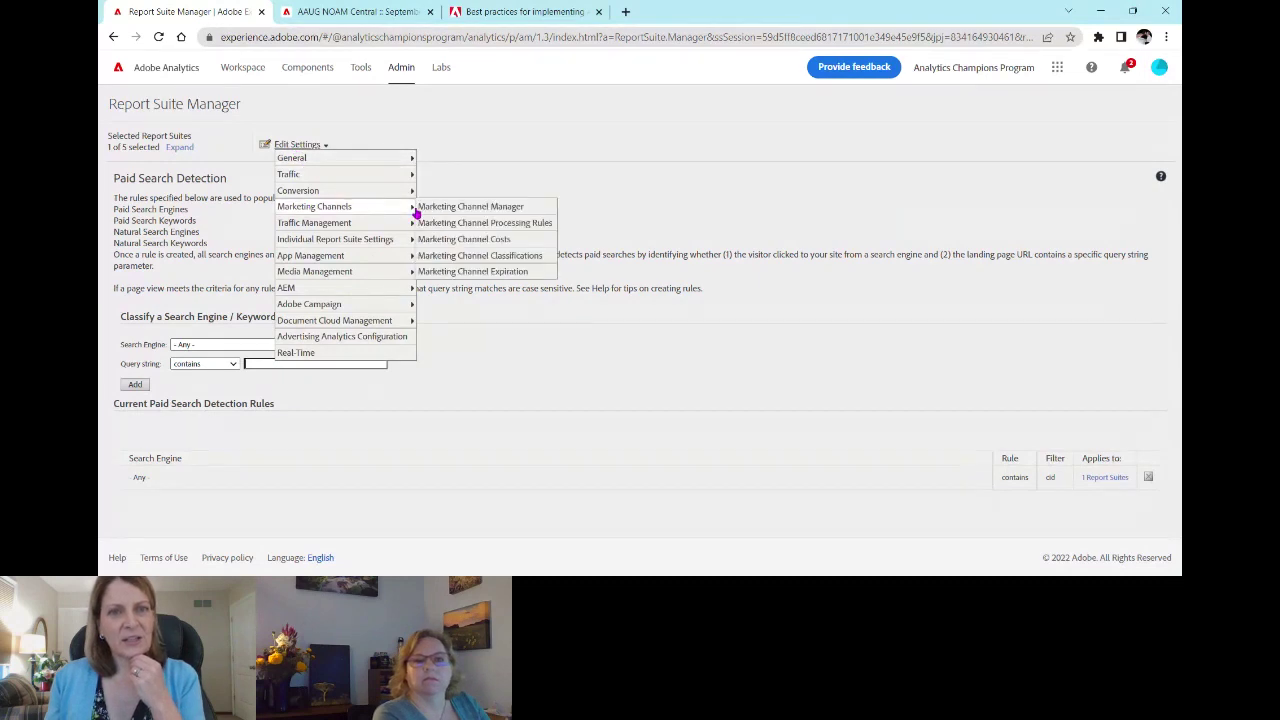
pyautogui.click(477, 276)
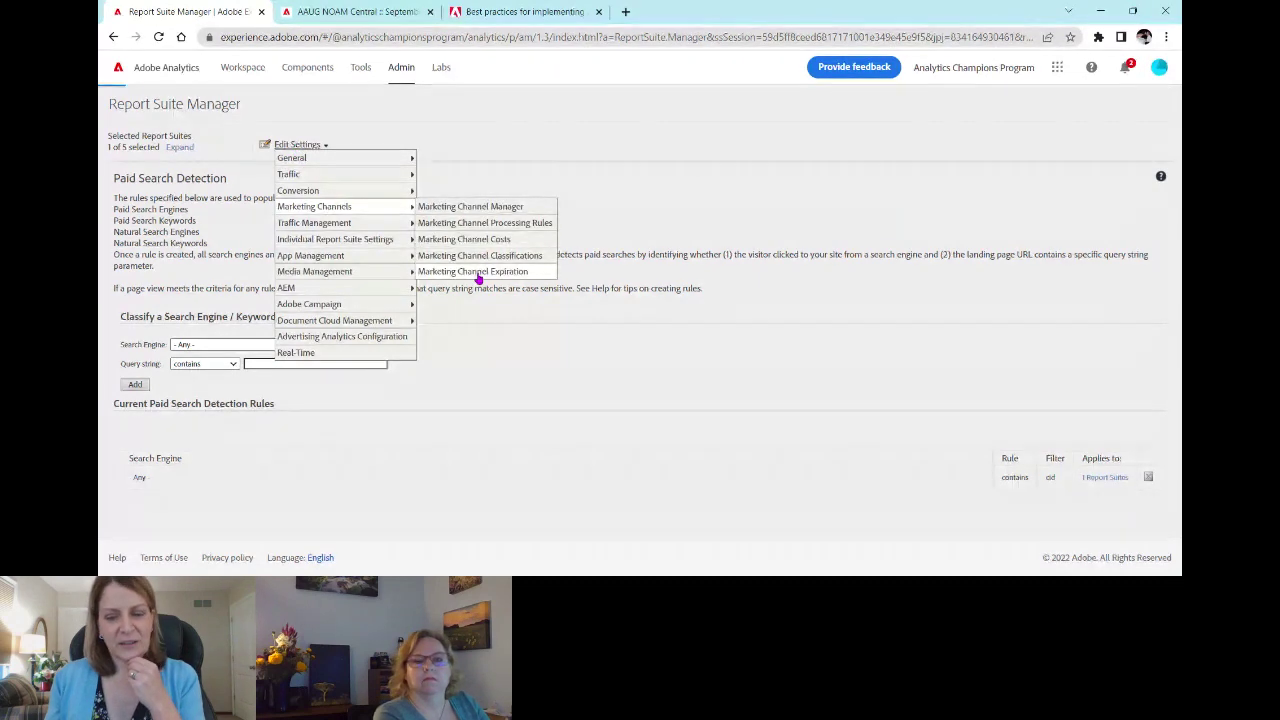
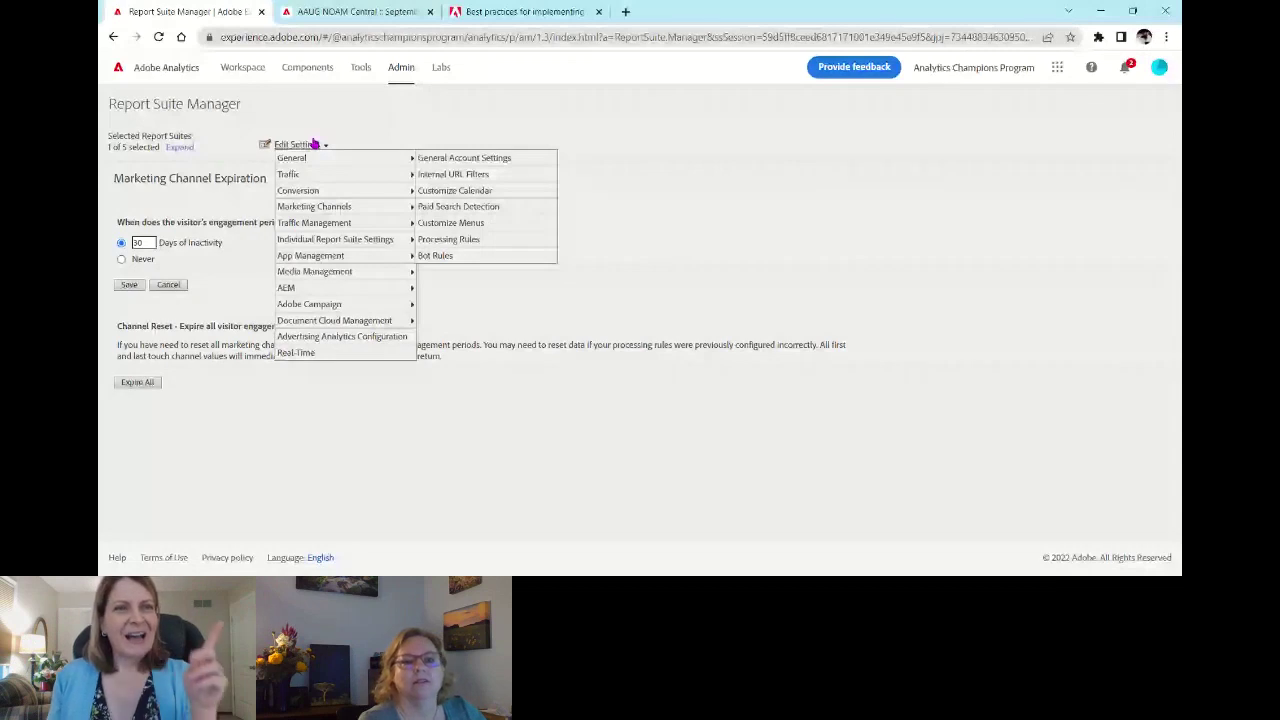
# Open the Marketing Channel Classifications settings and switch the classification type to Last Touch Marketing Channel Detail
pyautogui.moveTo(306, 177)
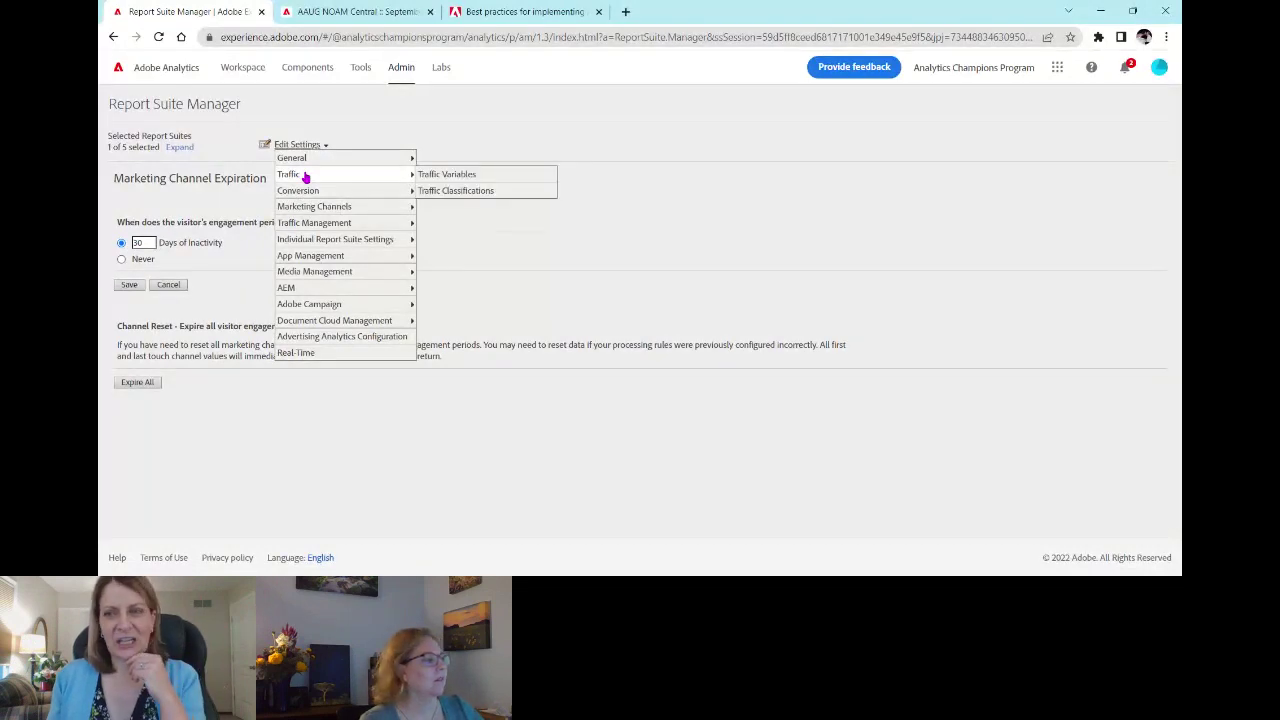
pyautogui.moveTo(331, 208)
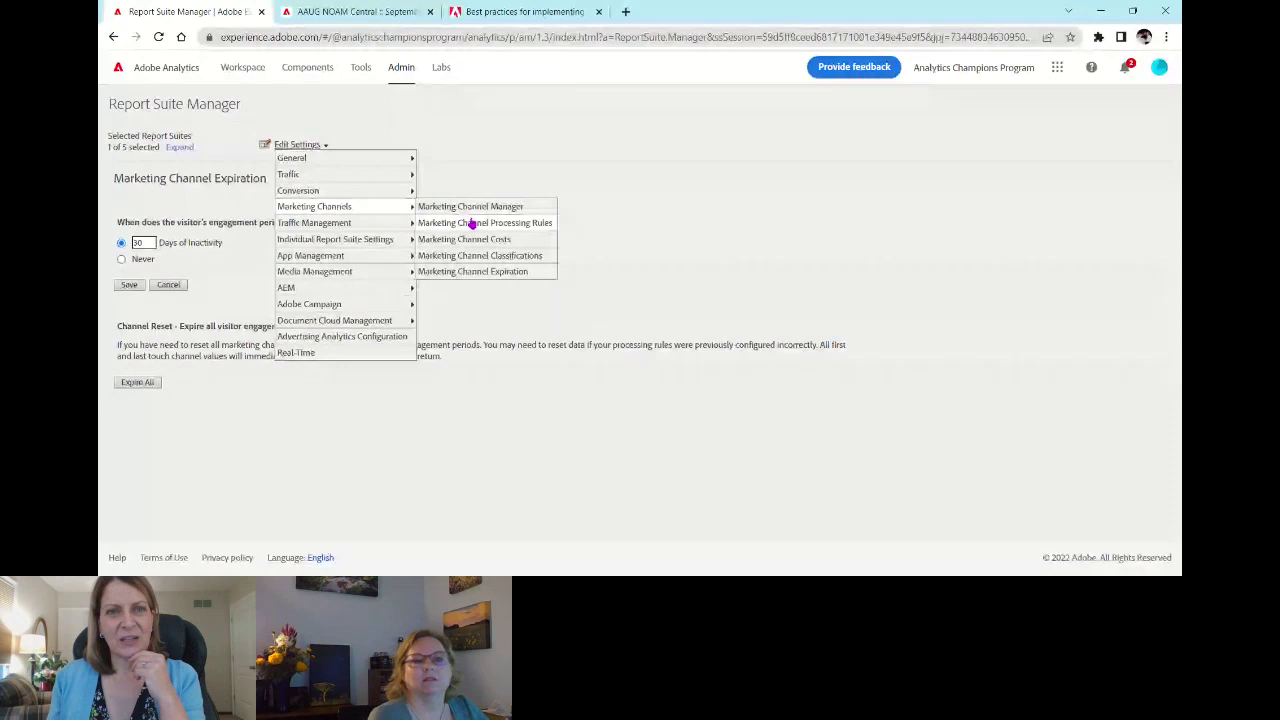
pyautogui.click(481, 256)
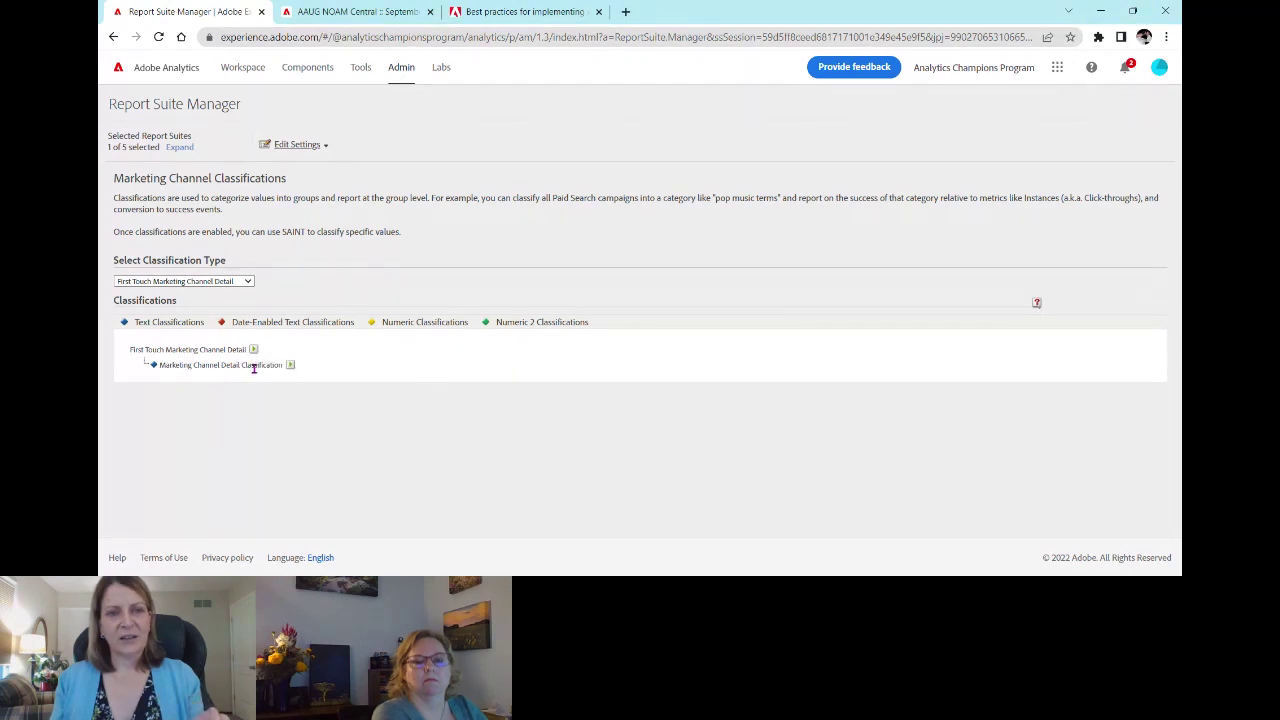
pyautogui.click(246, 284)
pyautogui.click(243, 380)
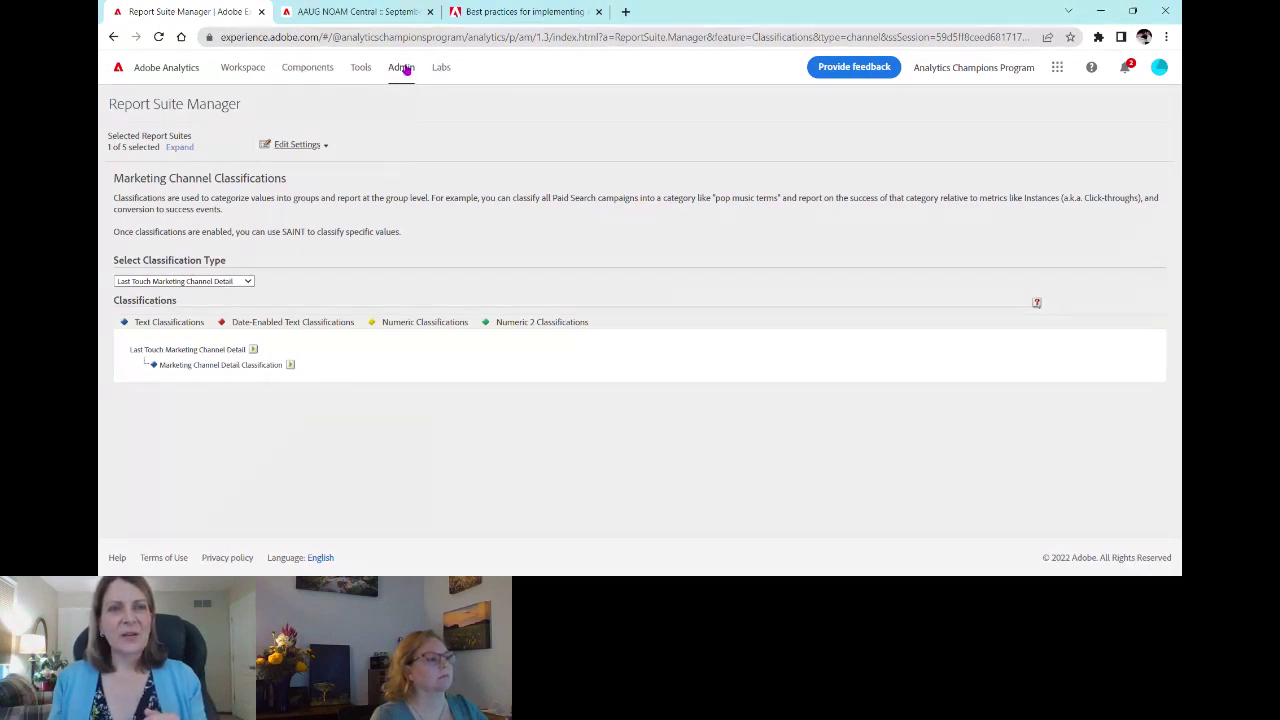
# Open the Marketing Channel Details Classifications rule set in the Classification Rule Builder
pyautogui.click(403, 67)
pyautogui.click(412, 105)
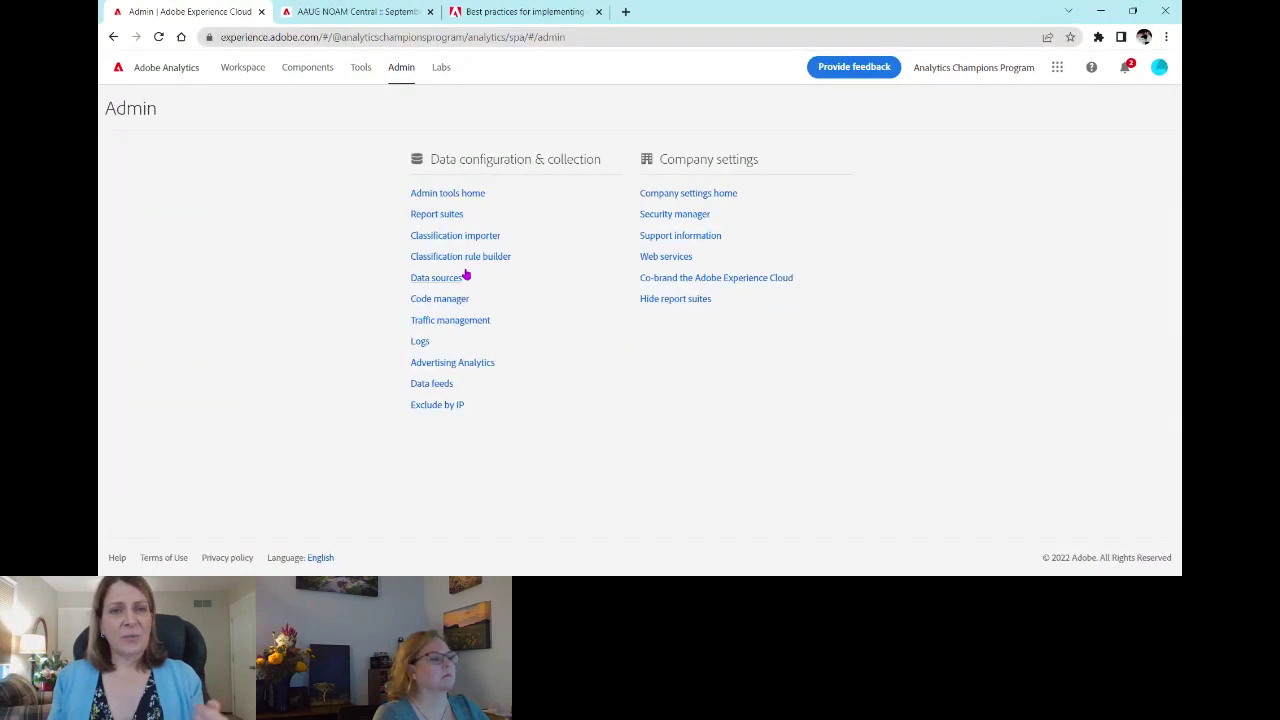
pyautogui.click(467, 262)
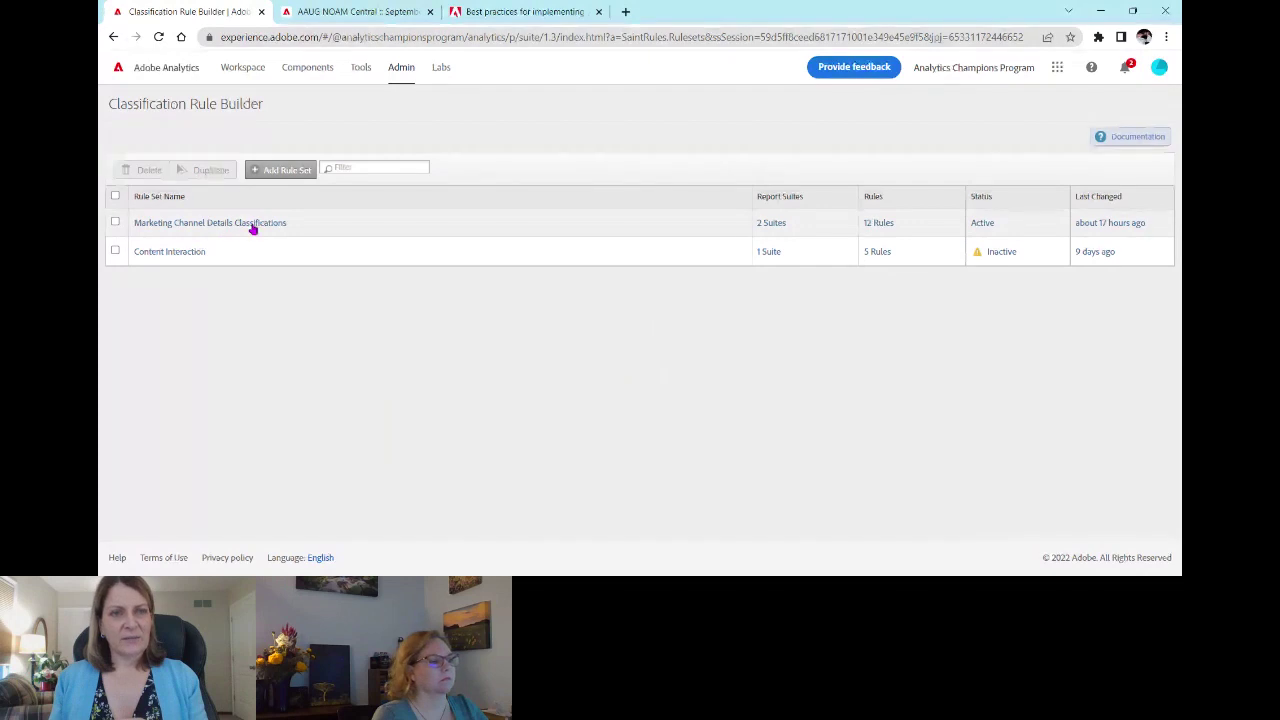
pyautogui.click(251, 223)
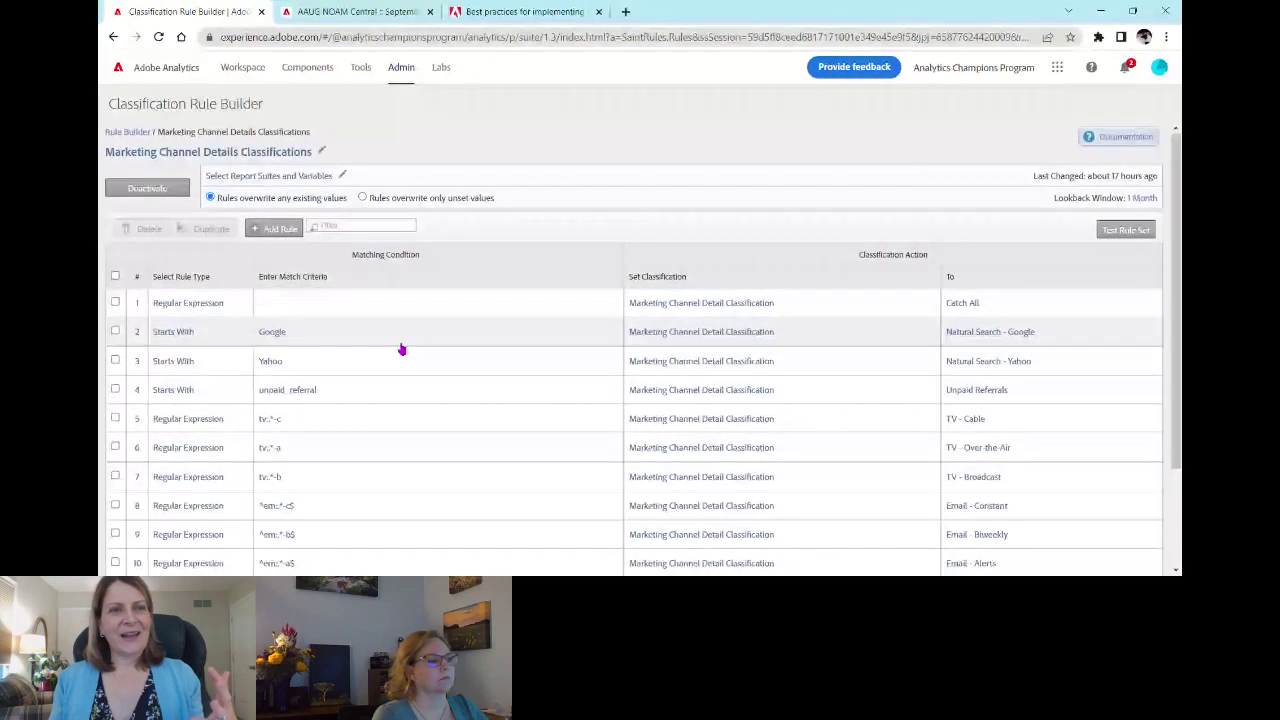
# Look through the rule set's match criteria and the classification values they assign
pyautogui.scroll(-1, 401, 349)
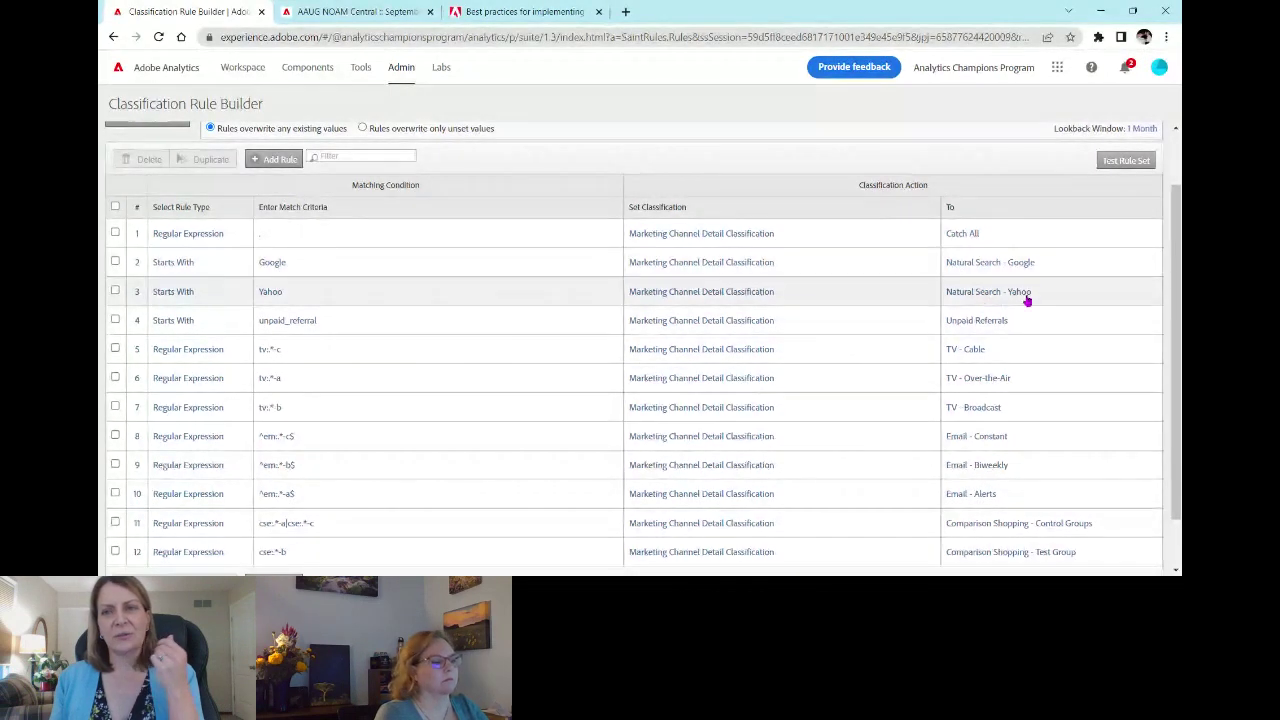
pyautogui.scroll(-1, 685, 460)
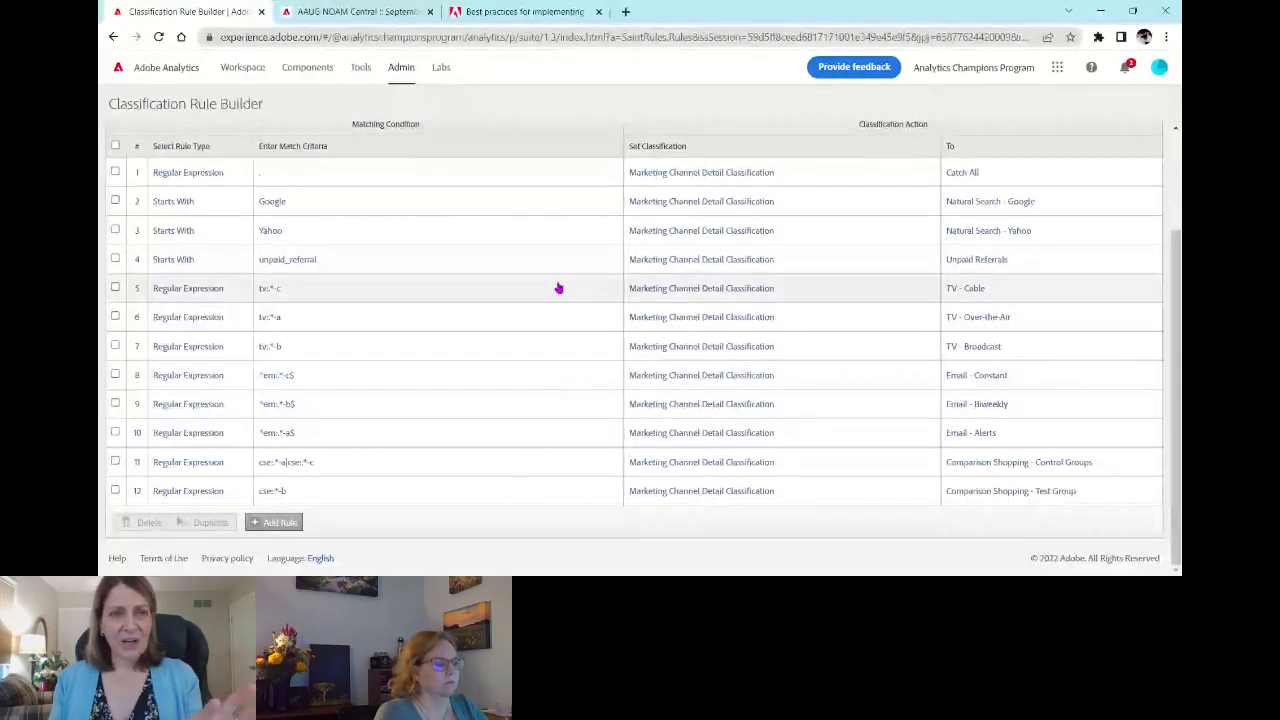
pyautogui.scroll(1, 559, 288)
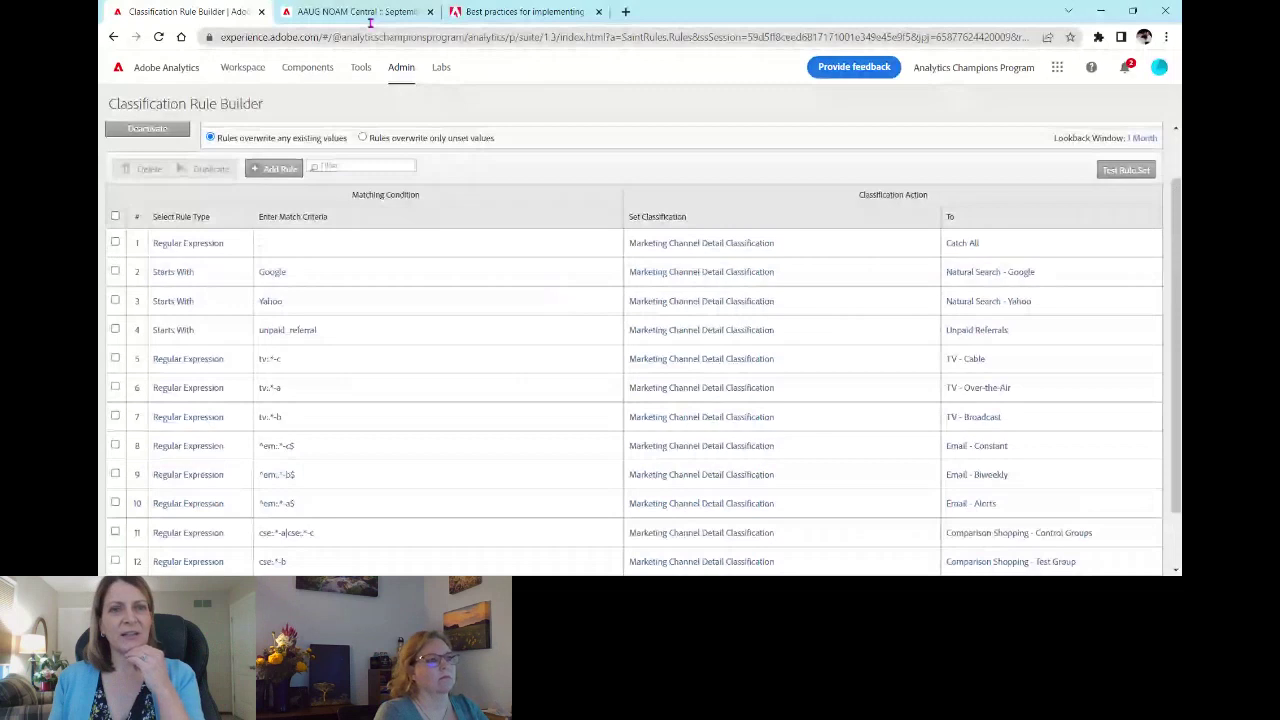
# In the AAUG NOAM Central workspace project, expand the Marketing Channels & Classifications panel and compare its tables with the TV classification rules
pyautogui.click(370, 18)
pyautogui.click(1127, 320)
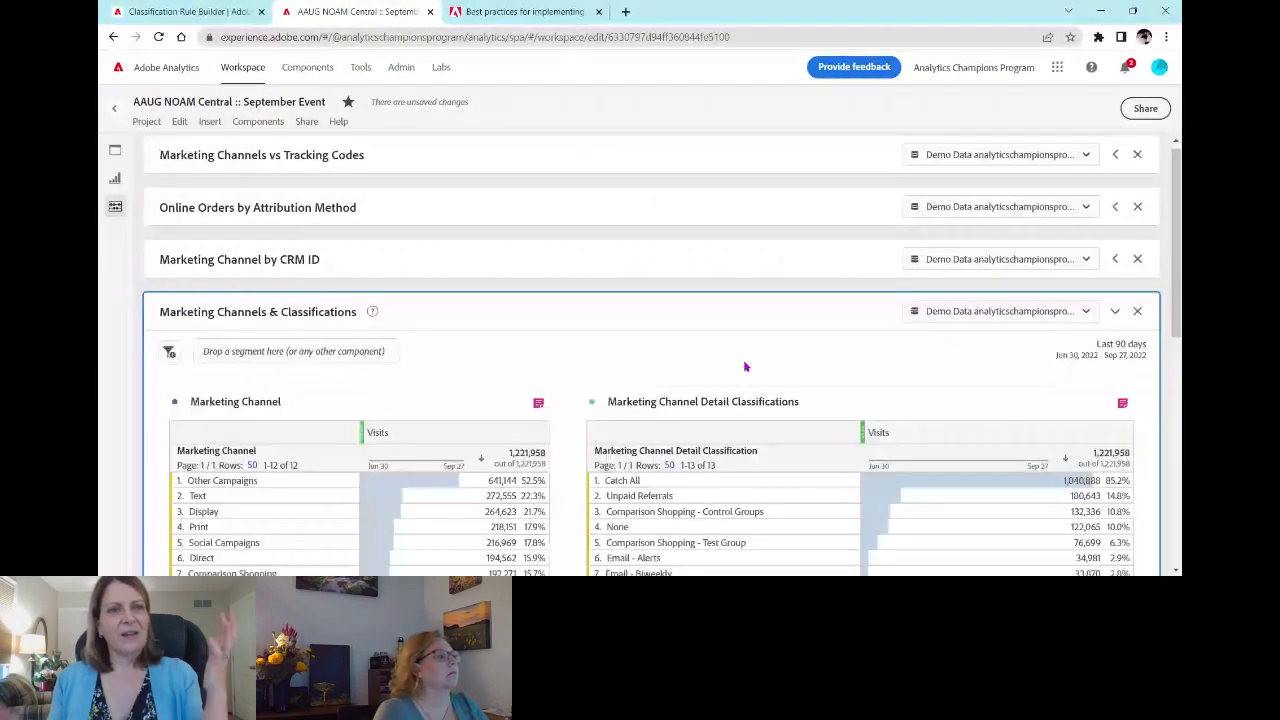
pyautogui.scroll(-2, 745, 367)
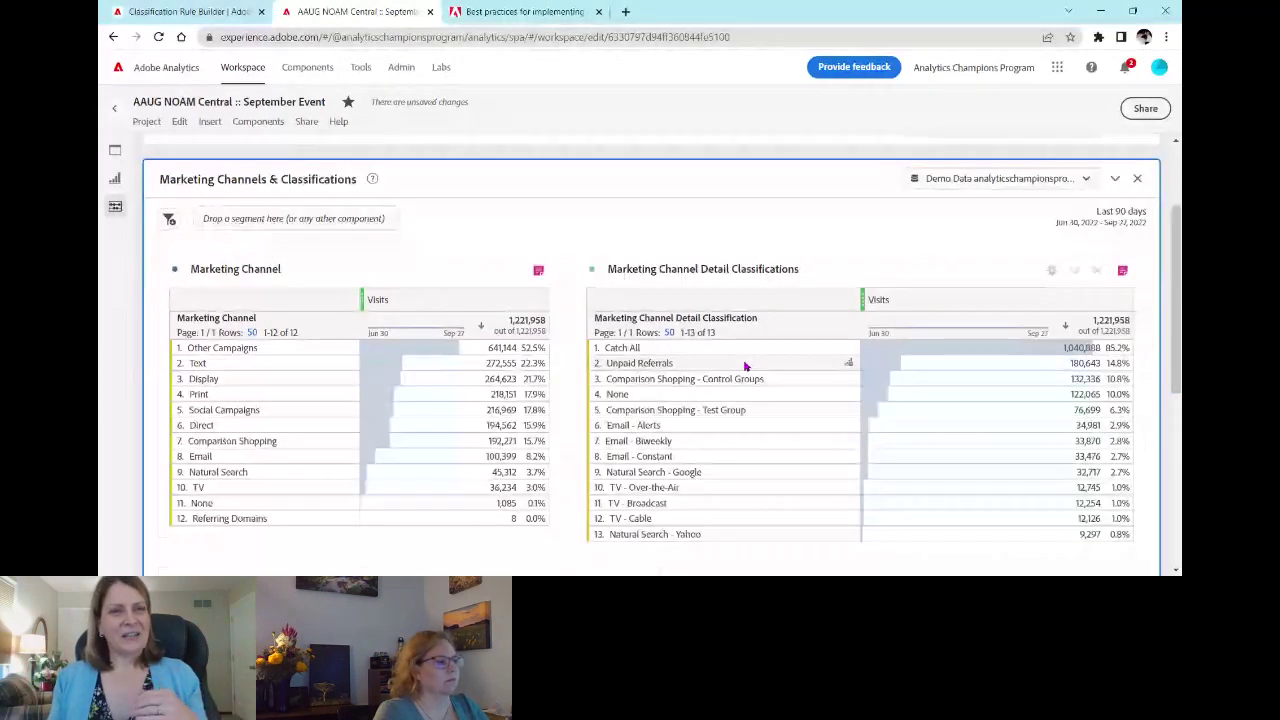
pyautogui.scroll(-1, 745, 367)
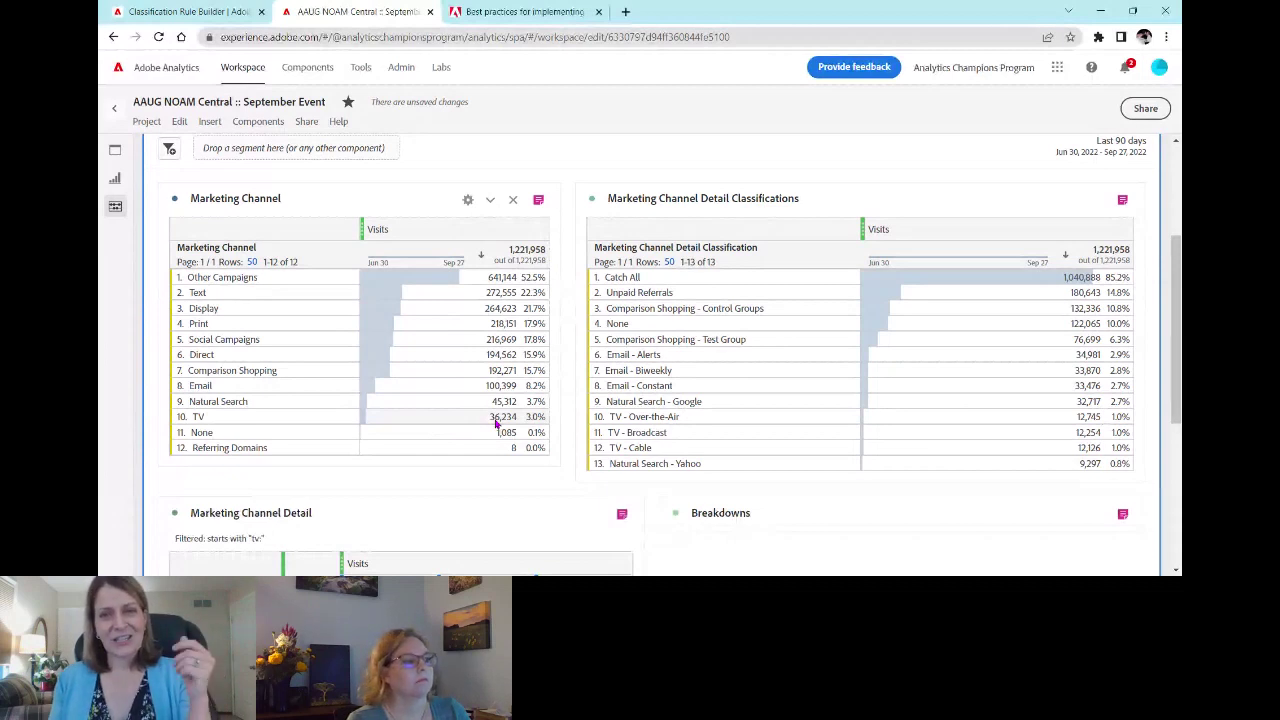
pyautogui.scroll(-1, 703, 347)
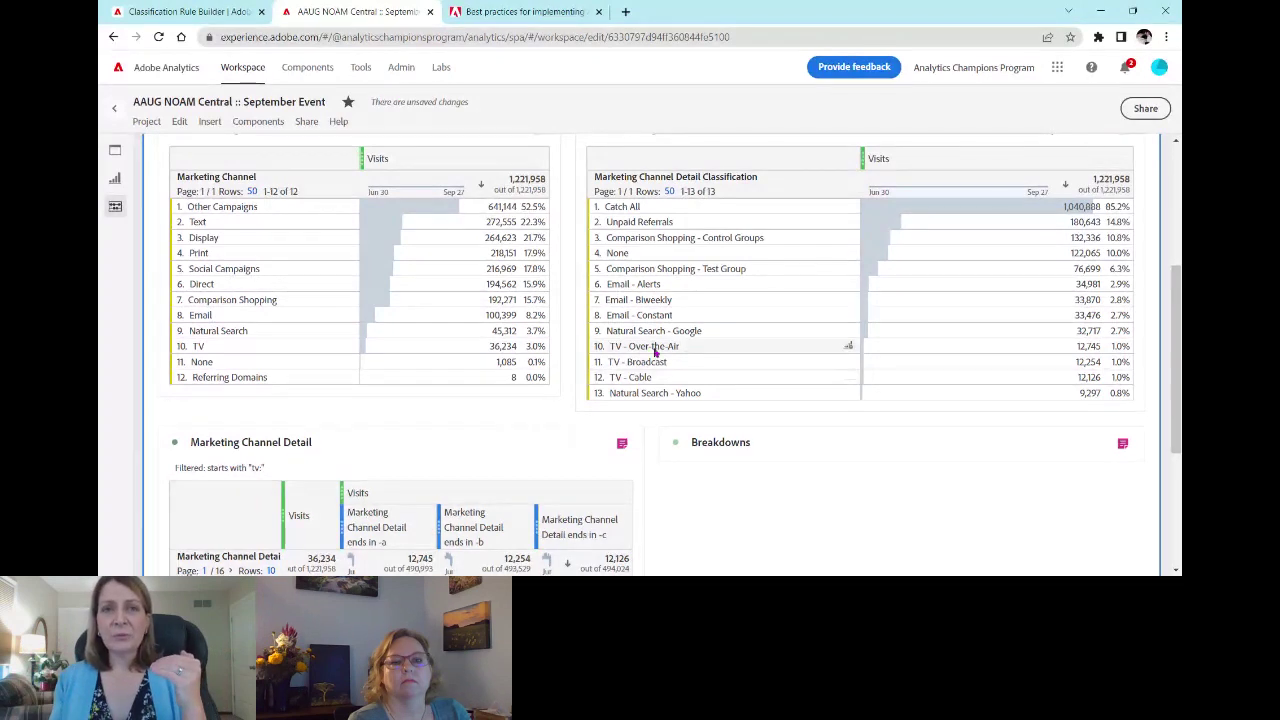
pyautogui.click(198, 14)
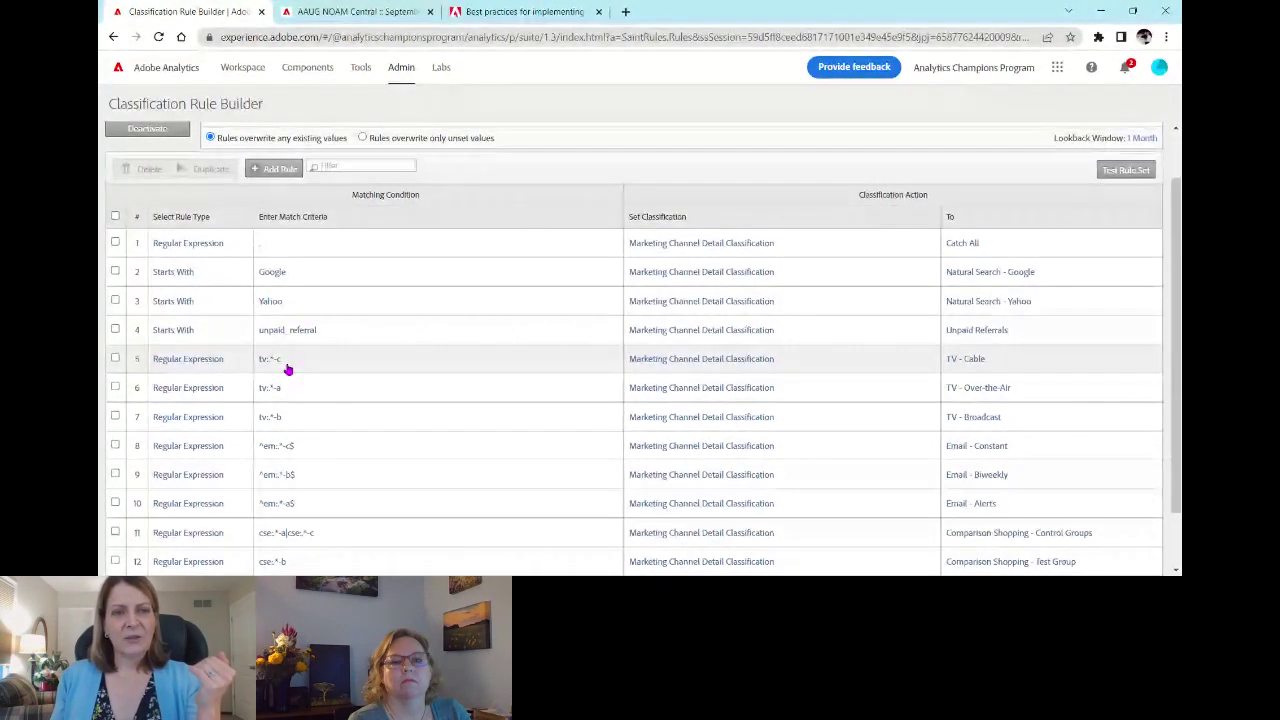
pyautogui.click(325, 14)
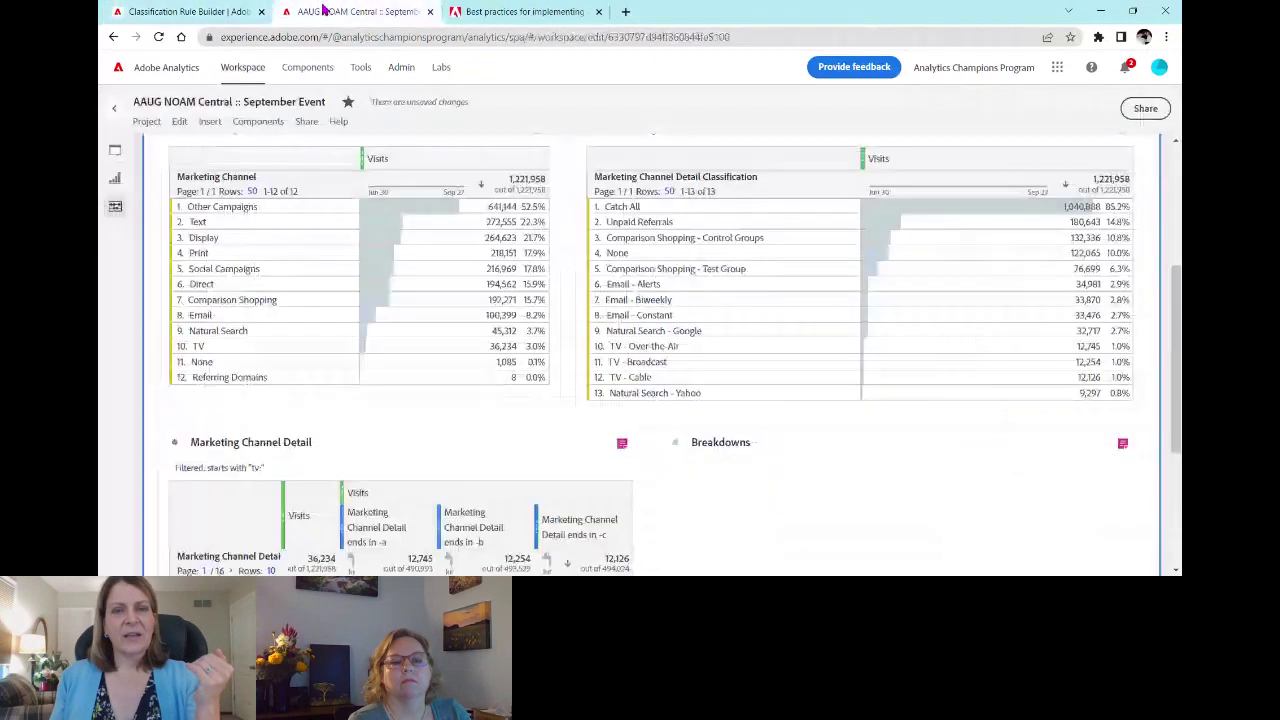